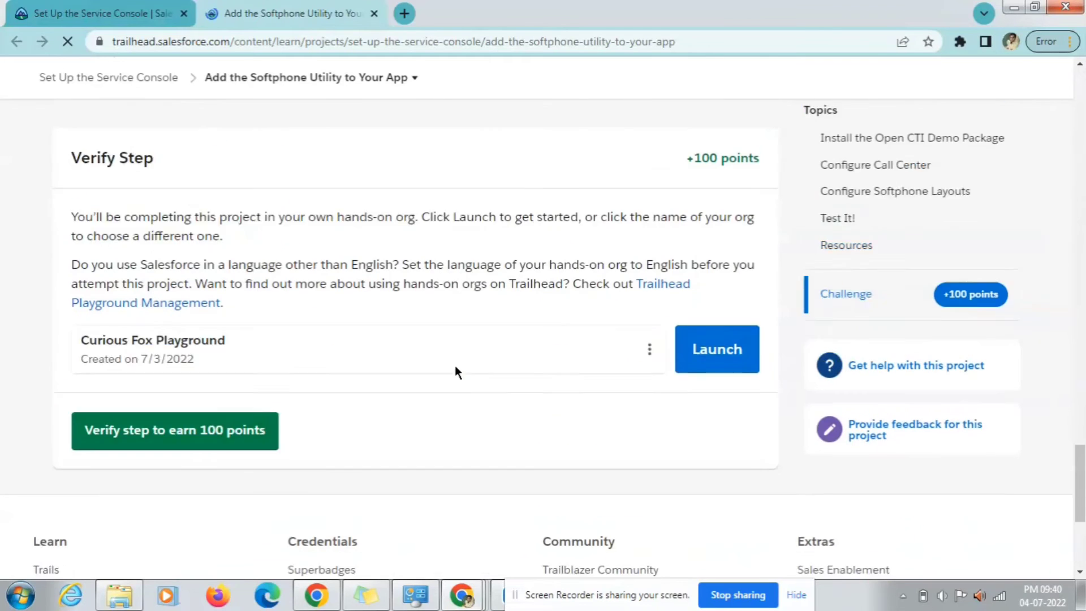
- Launch the Curious Fox Playground and select the package ID 04t41000000bSXh in the Trailhead instructions for copying
left_click(733, 374)
left_click_drag(568, 19, 396, 12)
left_click(497, 12)
scroll(585, 318, "up", 10)
scroll(585, 318, "up", 15)
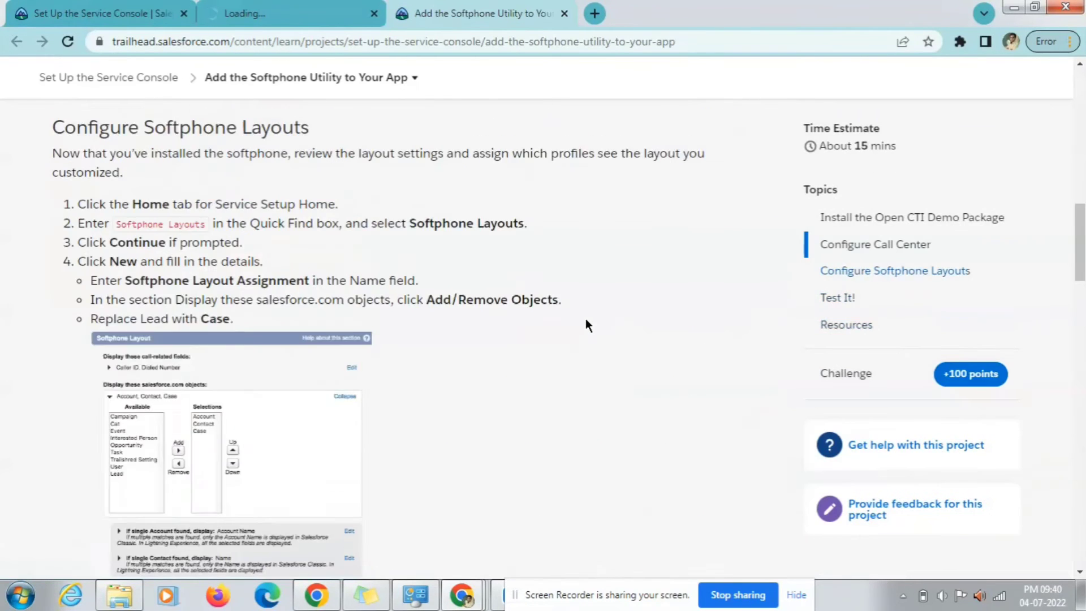
scroll(186, 320, "down", 3)
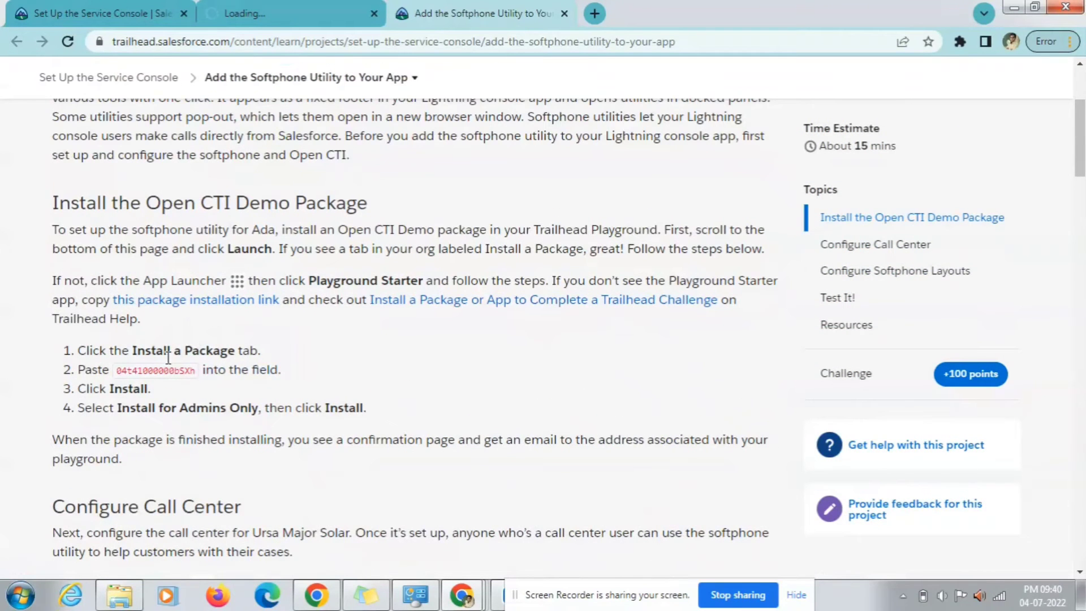
double_click(167, 366)
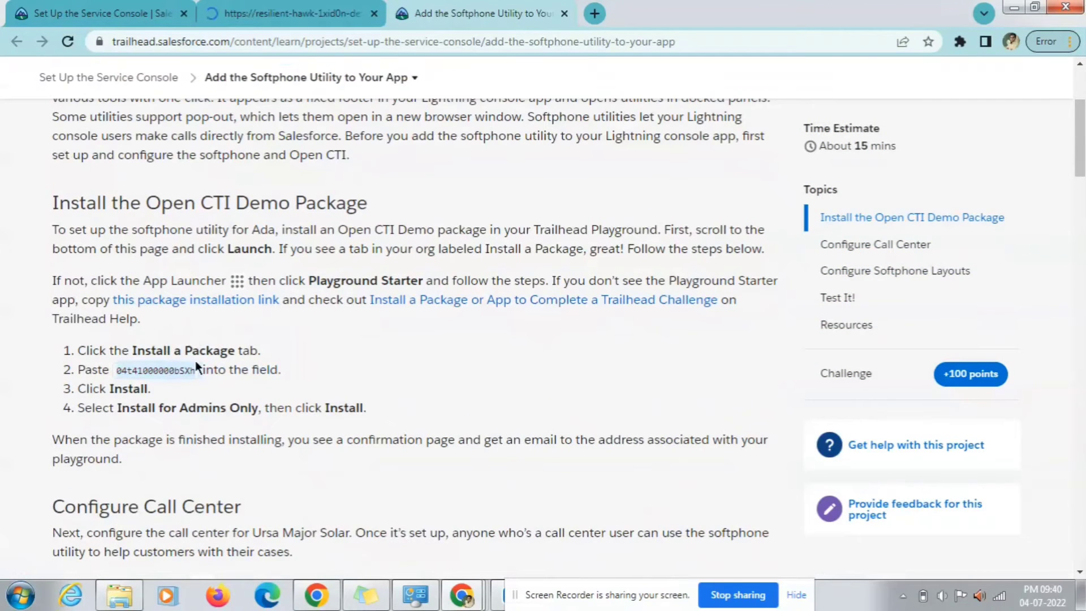
- Open the Playground Starter app from the full app list in the playground, blocking the site's notifications
left_click(322, 8)
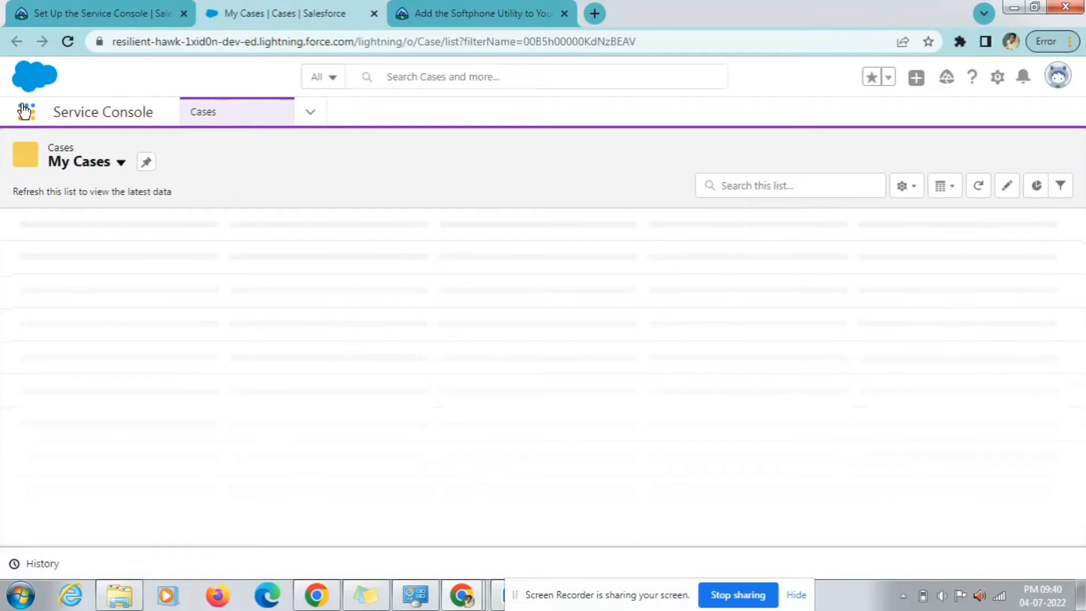
left_click(26, 111)
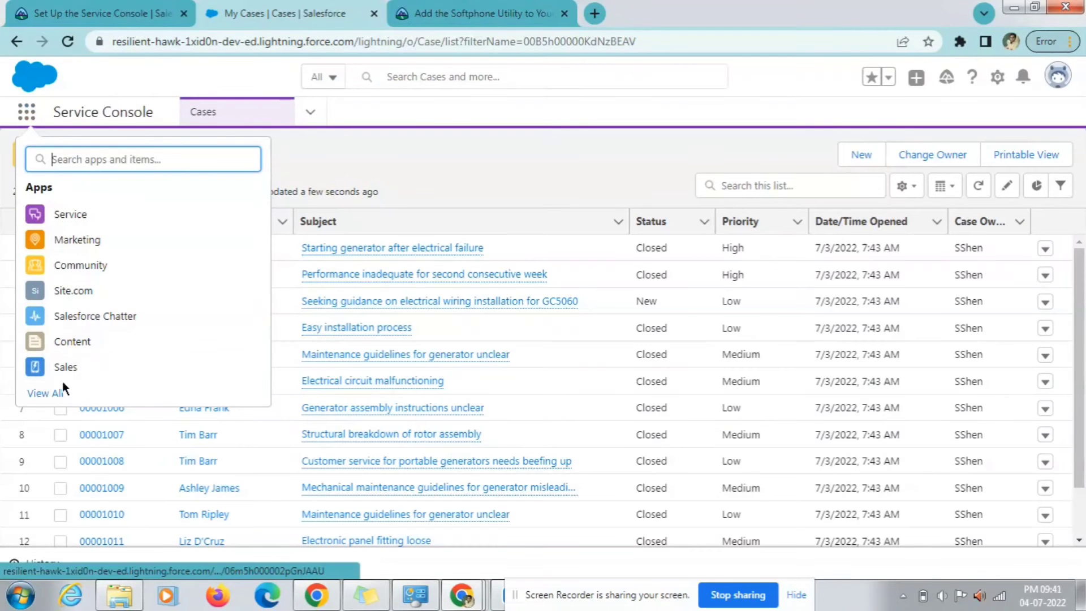
key("Escape")
mouse_move(342, 333)
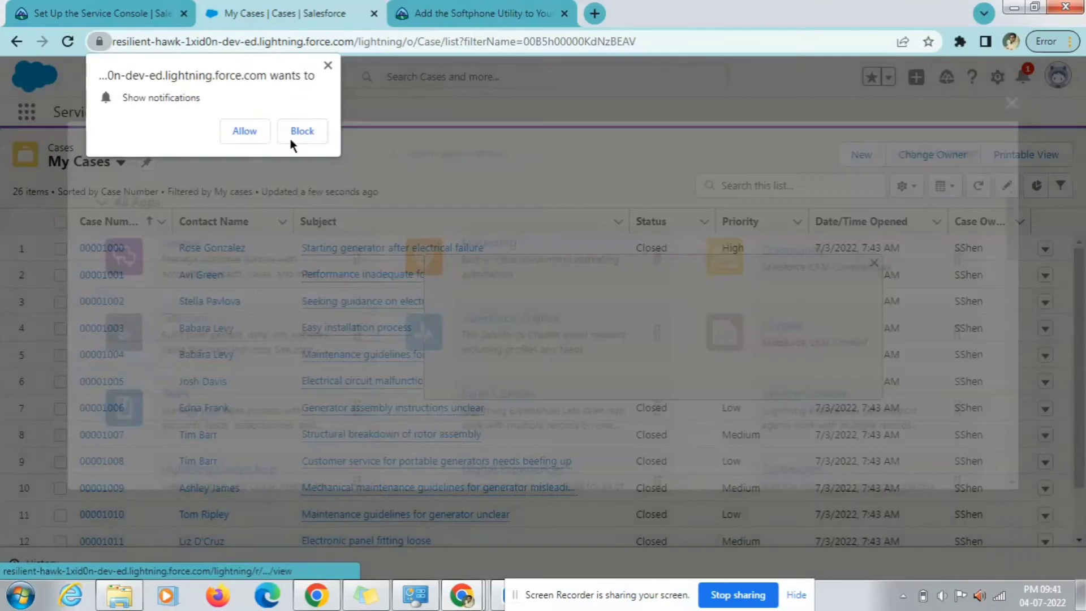
left_click(295, 132)
scroll(266, 322, "down", 1)
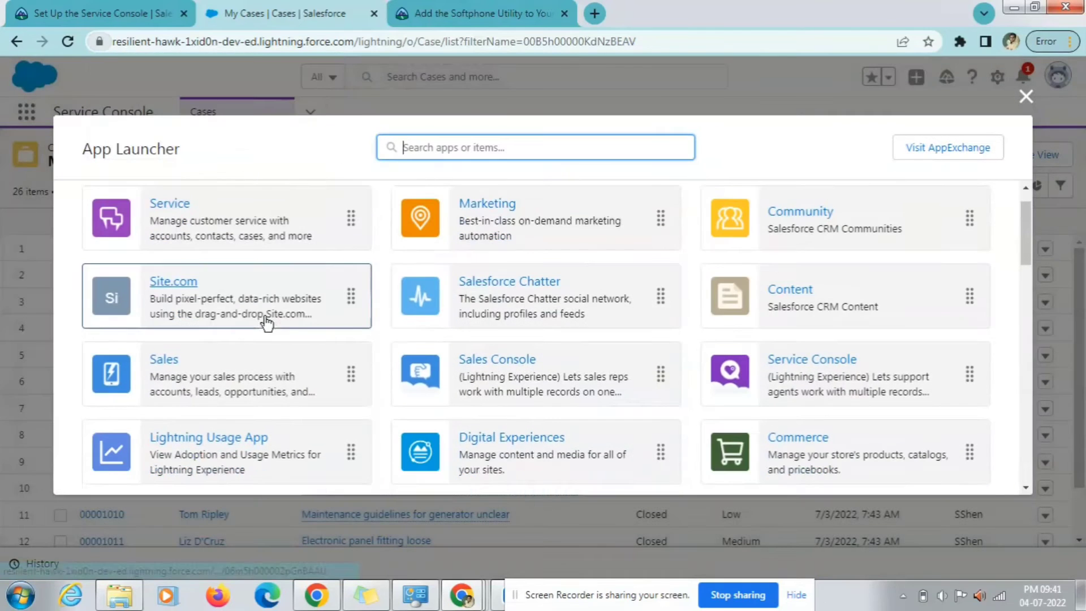
scroll(267, 322, "down", 2)
left_click(205, 398)
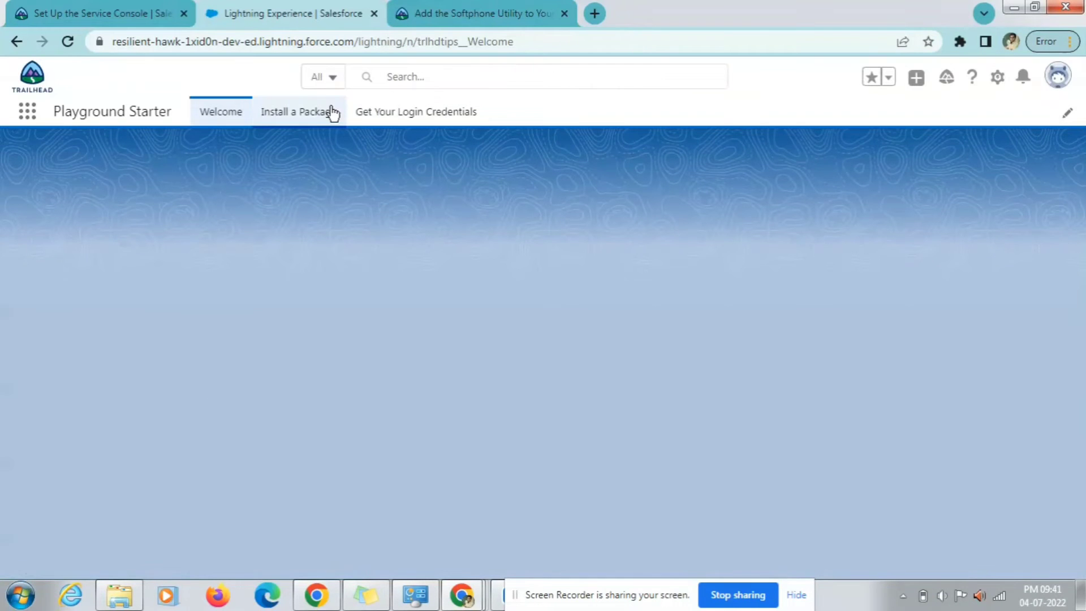
- Enter package ID 04t41000000bSXh on the Install a Package page and start the installation
left_click(332, 112)
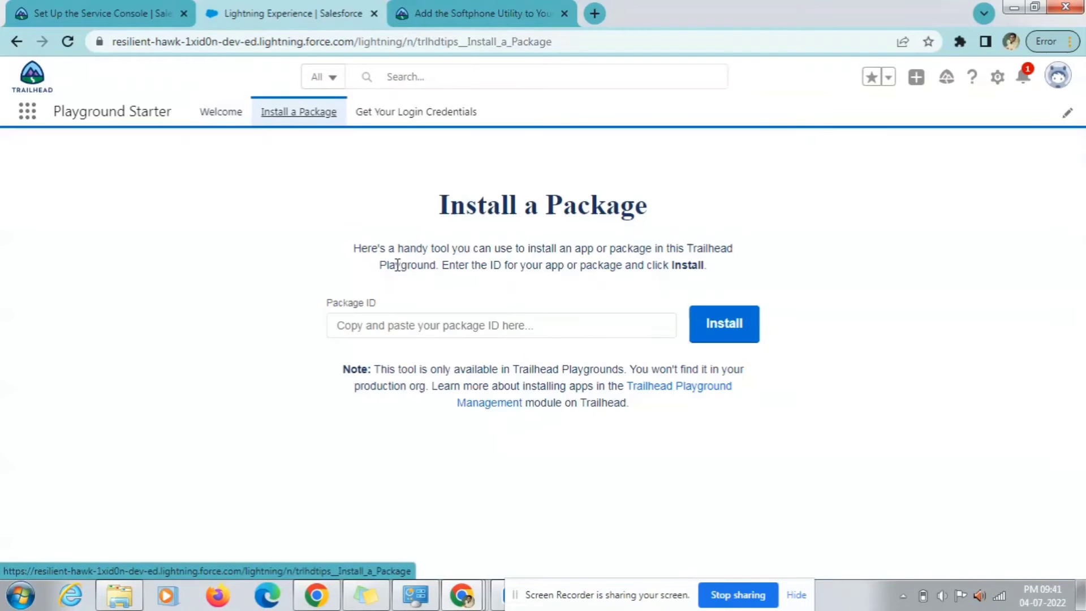
left_click(418, 324)
type("04t41000000bSXr")
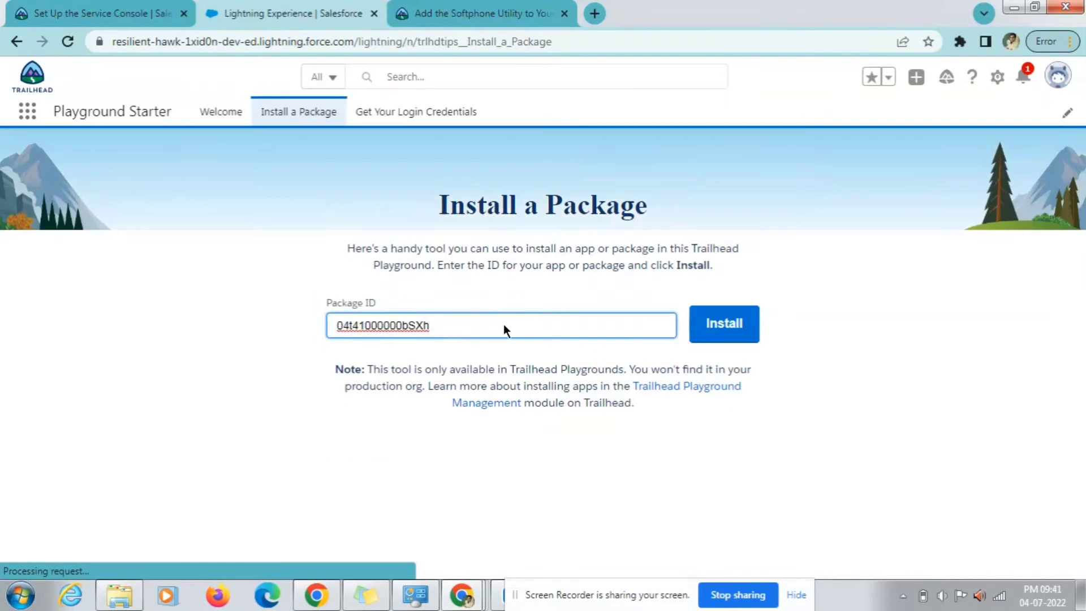
left_click(724, 419)
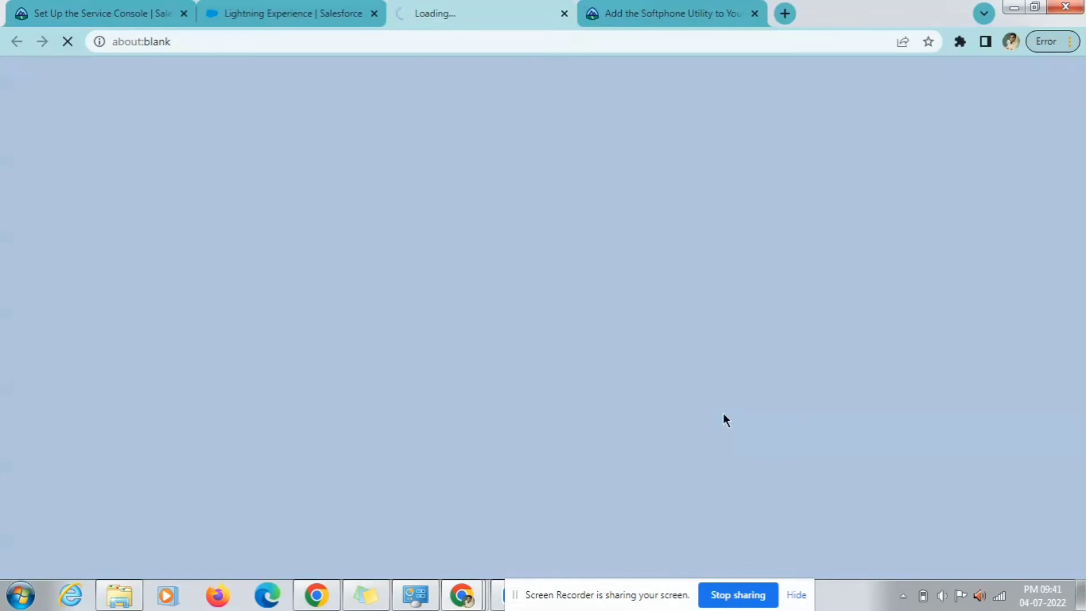
- Install the Open CTI Lightning Demo Adapter package for admins only and finish the installer
left_click(690, 9)
scroll(182, 413, "down", 1)
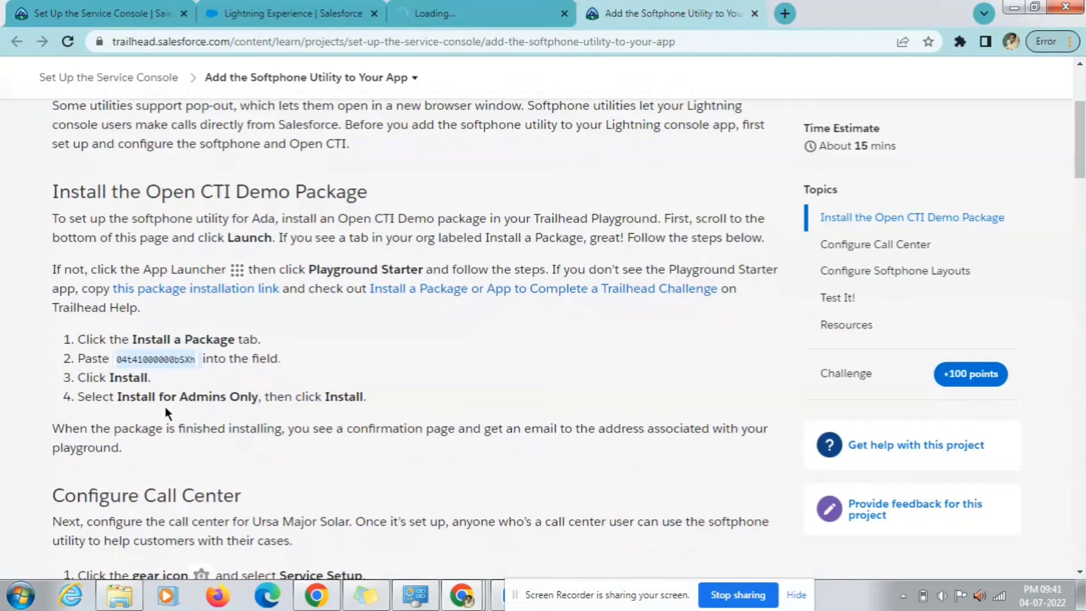
left_click(448, 7)
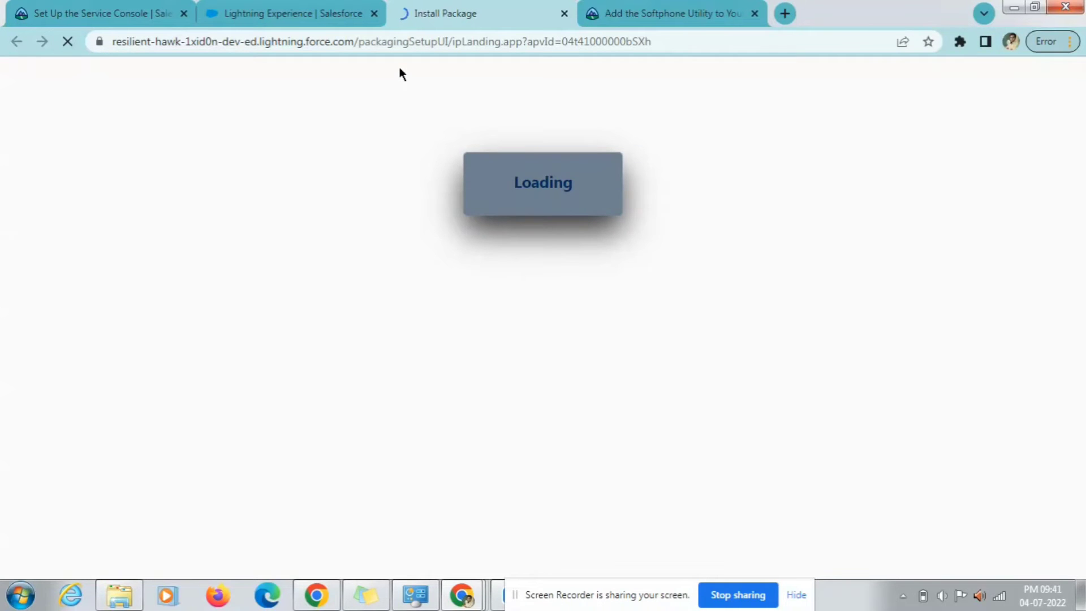
left_click(365, 224)
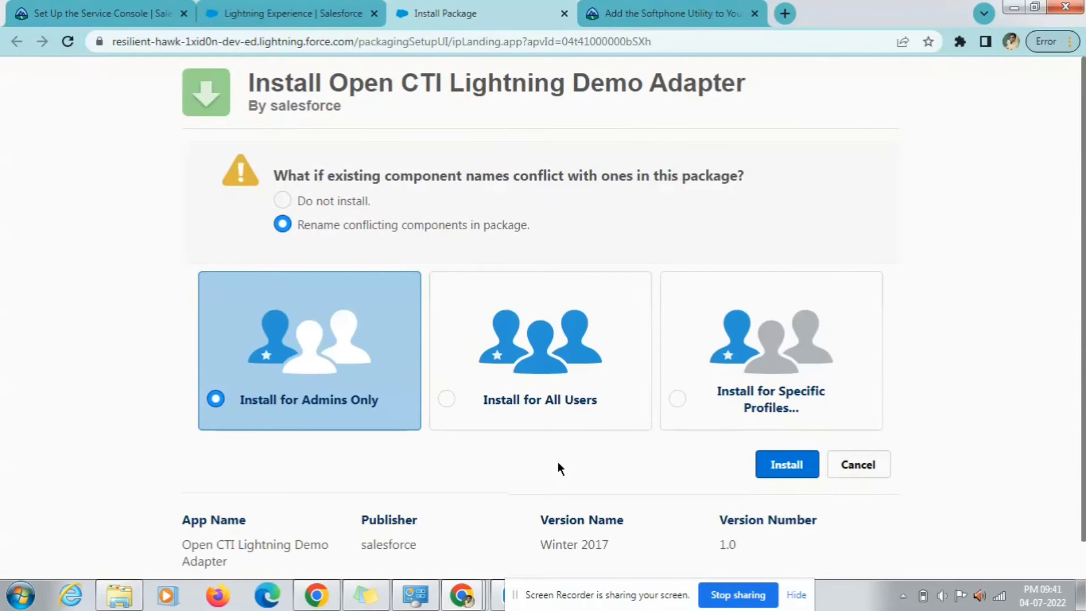
left_click(780, 464)
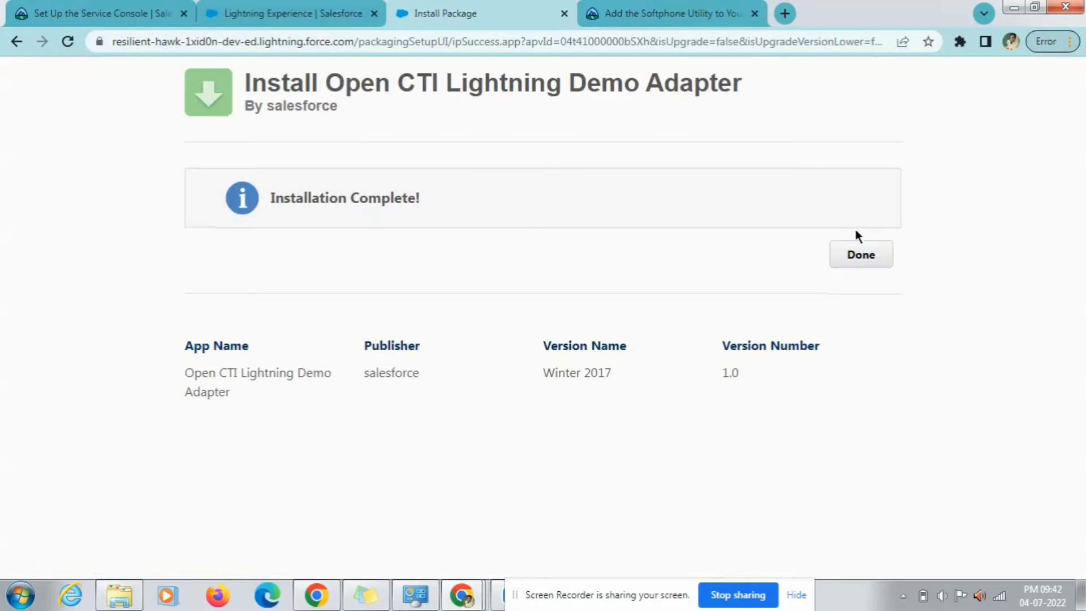
left_click(860, 254)
- Check the Configure Call Center instructions on Trailhead and open the playground's Setup in a new tab
left_click(606, 8)
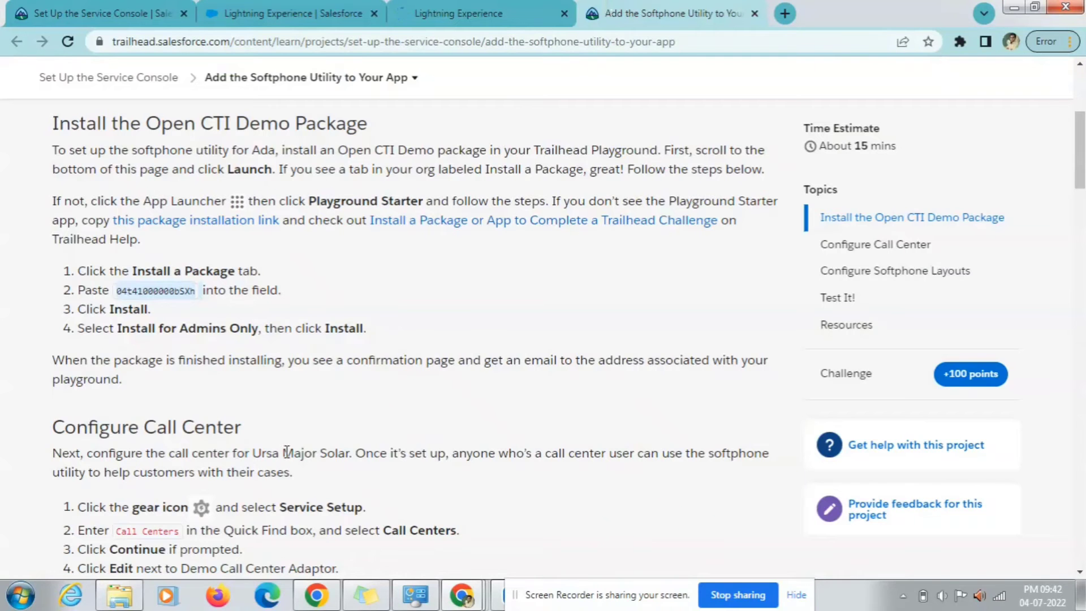
scroll(212, 394, "down", 4)
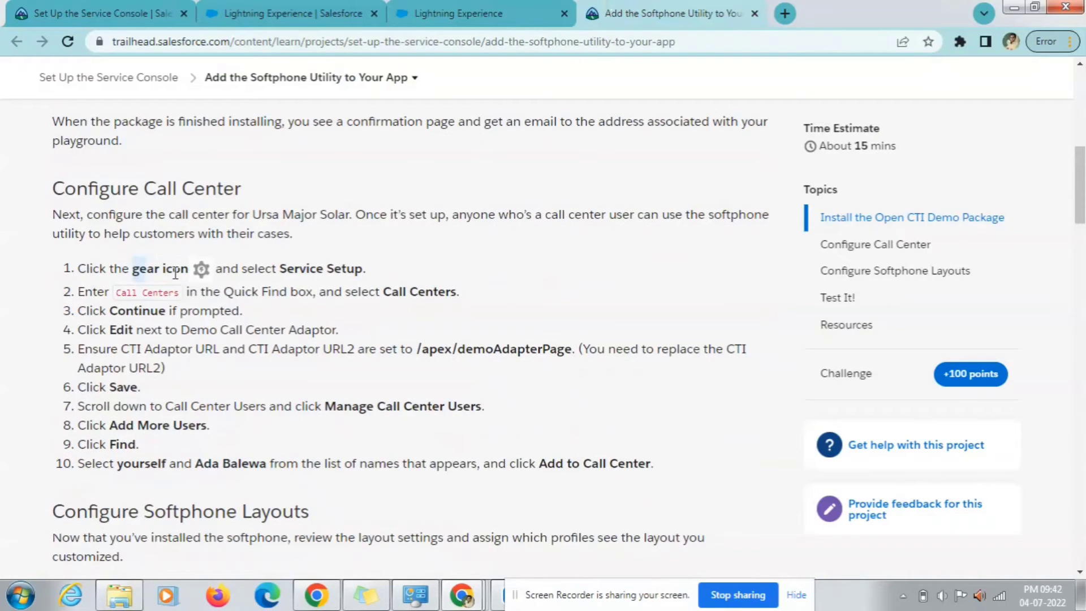
left_click_drag(175, 273, 361, 286)
left_click(432, 8)
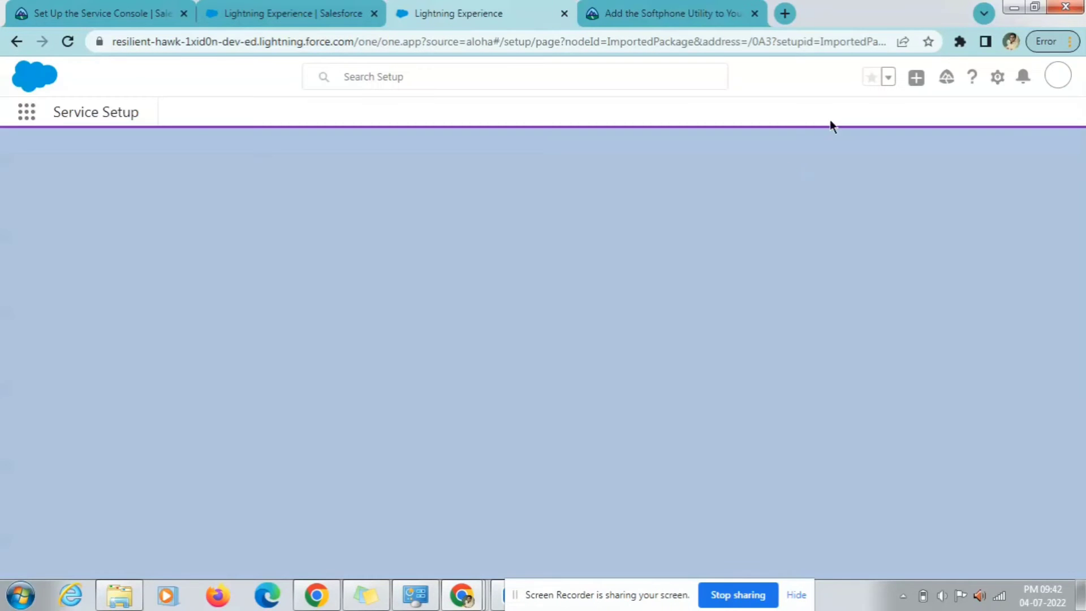
left_click(996, 78)
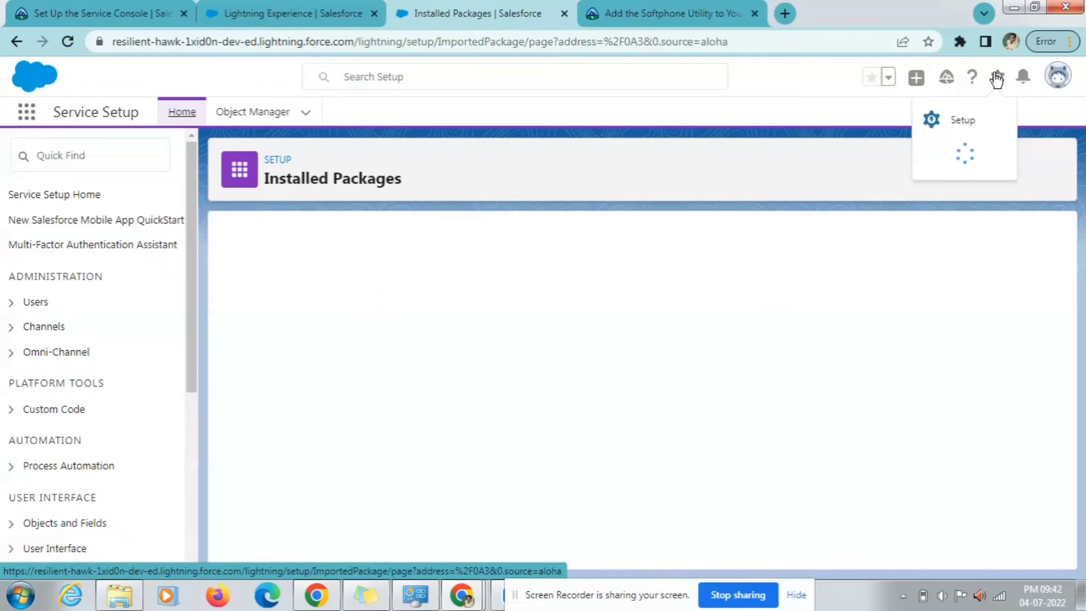
left_click(950, 97)
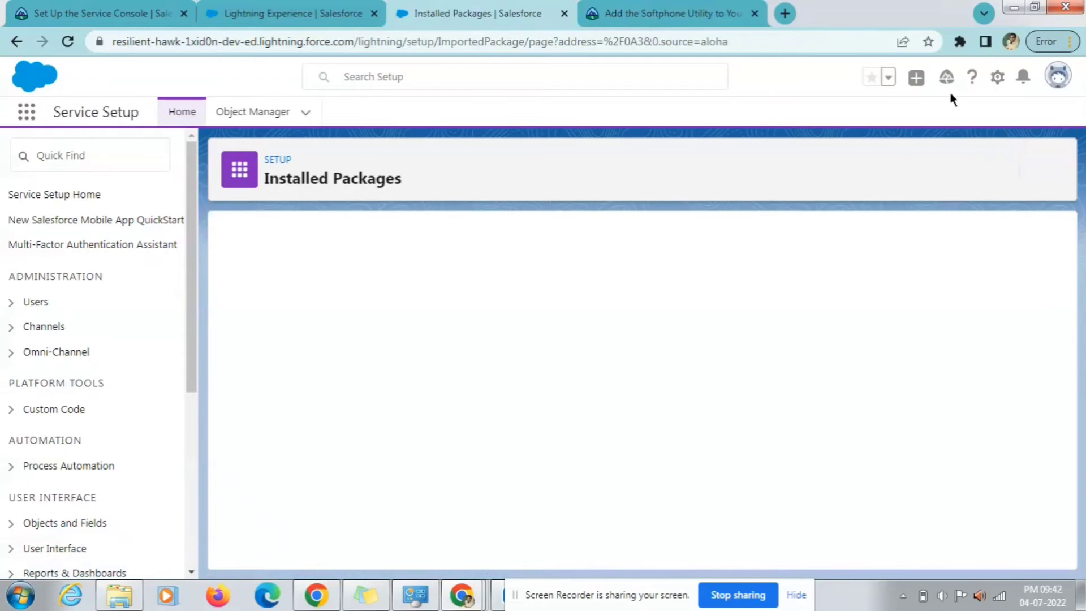
left_click(996, 78)
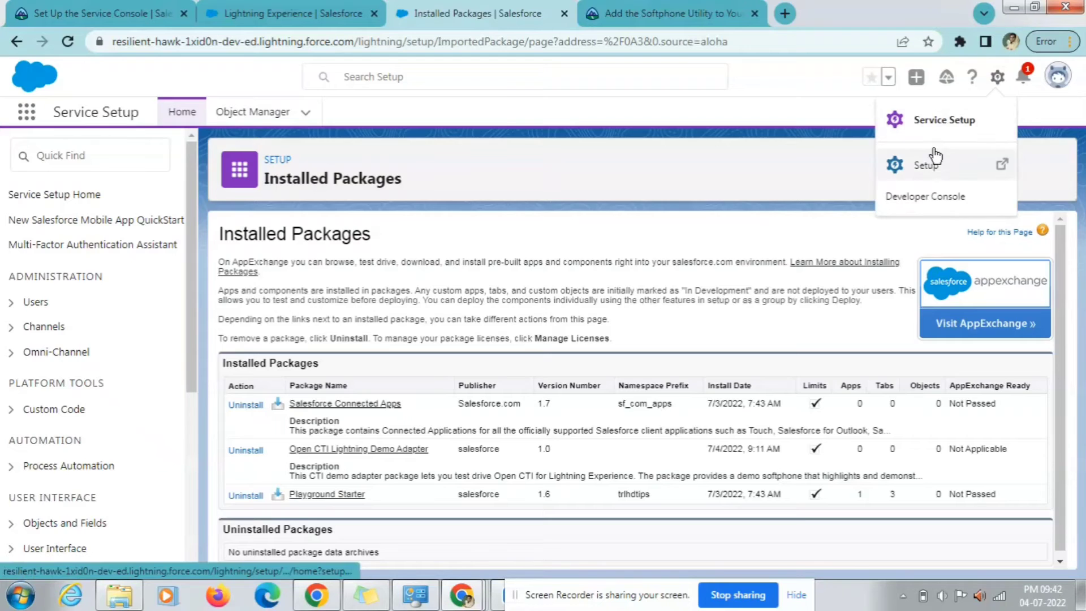
left_click(935, 163)
- Copy "Call Centers" from the instructions, search for it in the setup Quick Find and open the Call Centers page
left_click(765, 8)
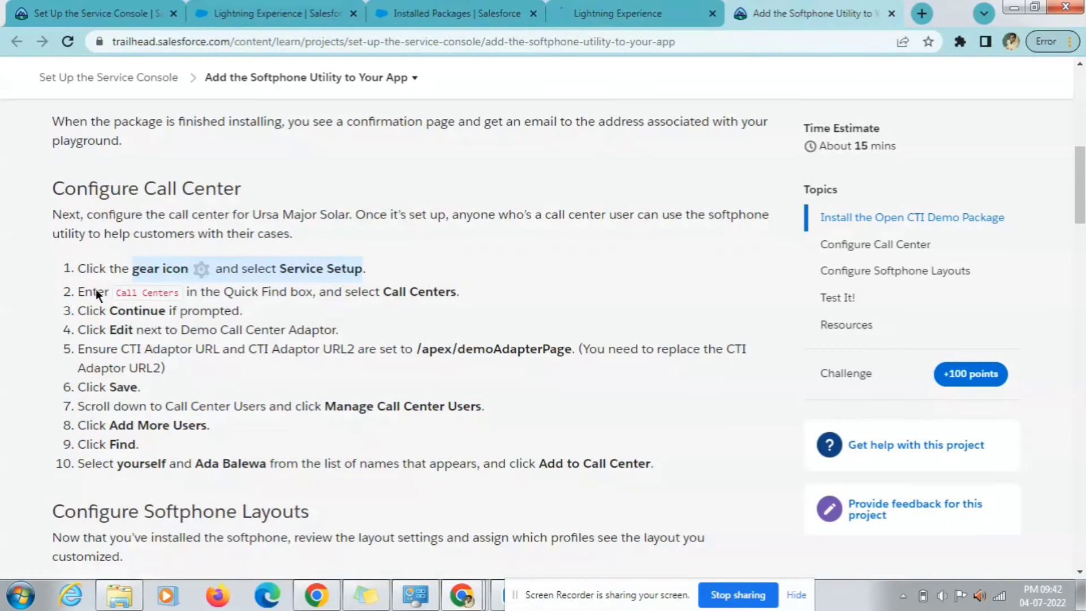
left_click_drag(113, 297, 176, 297)
key("ctrl+c")
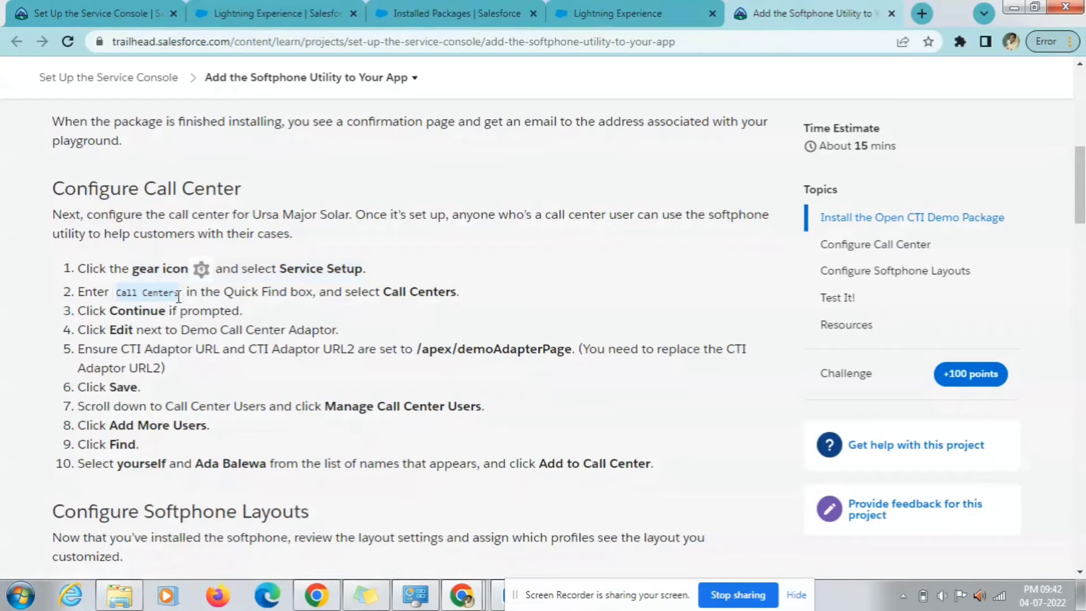
left_click(616, 13)
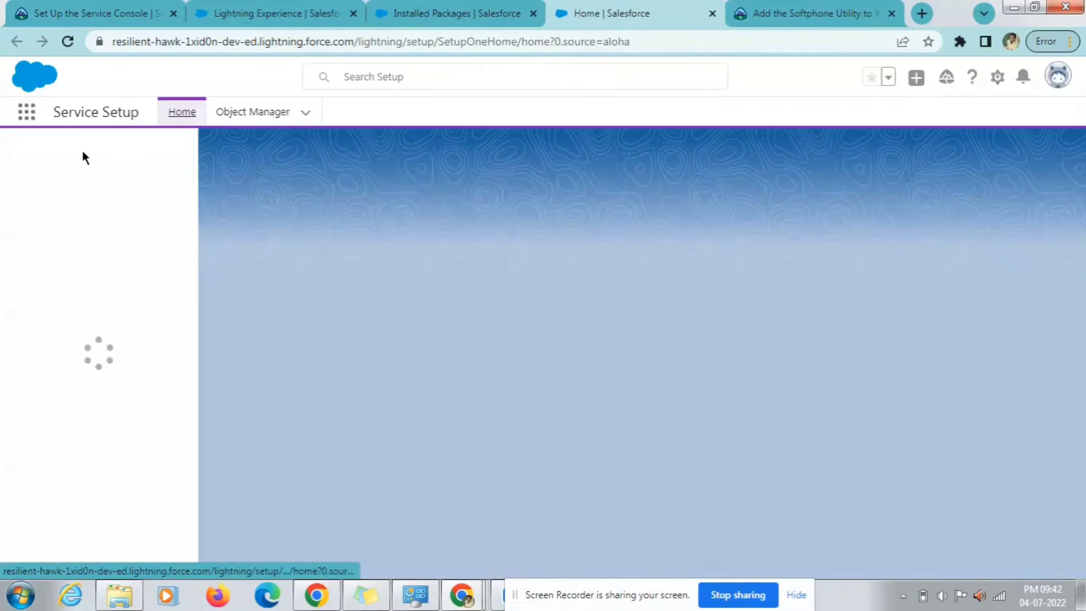
left_click(83, 148)
key("ctrl+v")
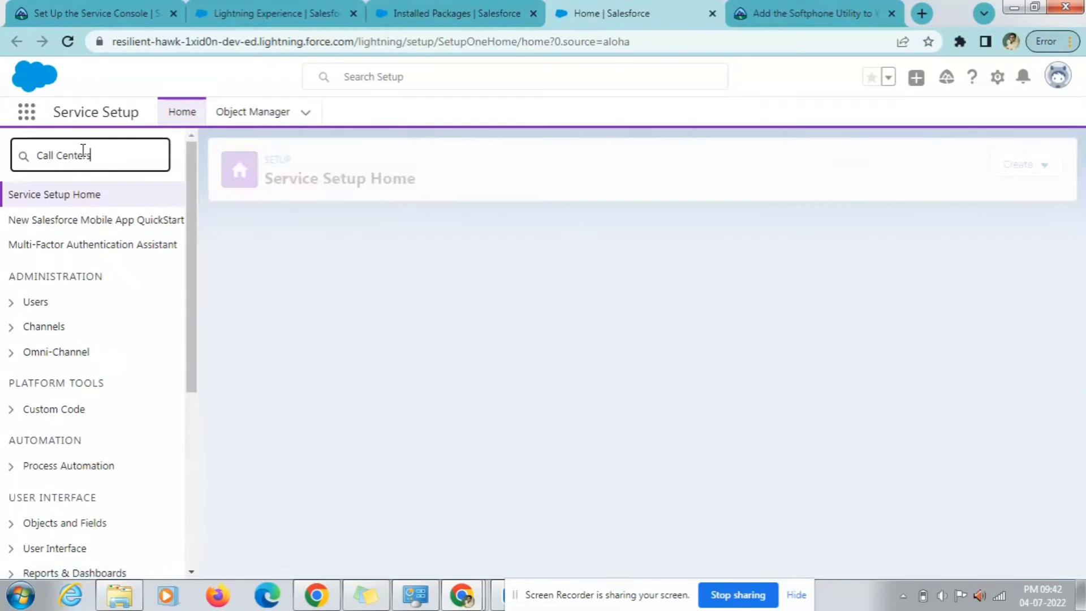
left_click(96, 274)
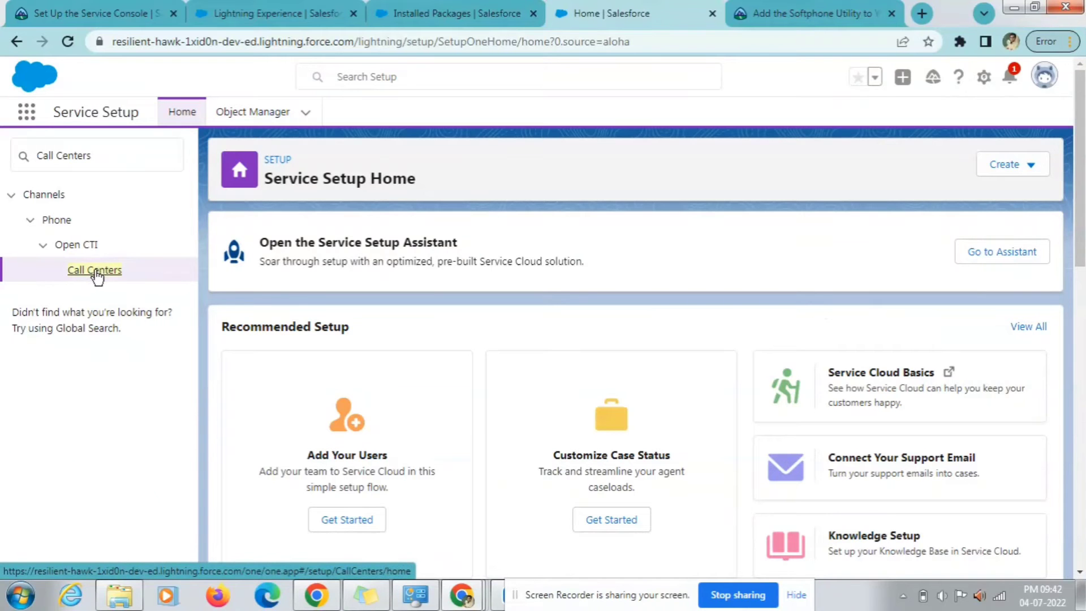
- Check the next Trailhead instruction and continue past the Salesforce Call Center introduction page
left_click(803, 13)
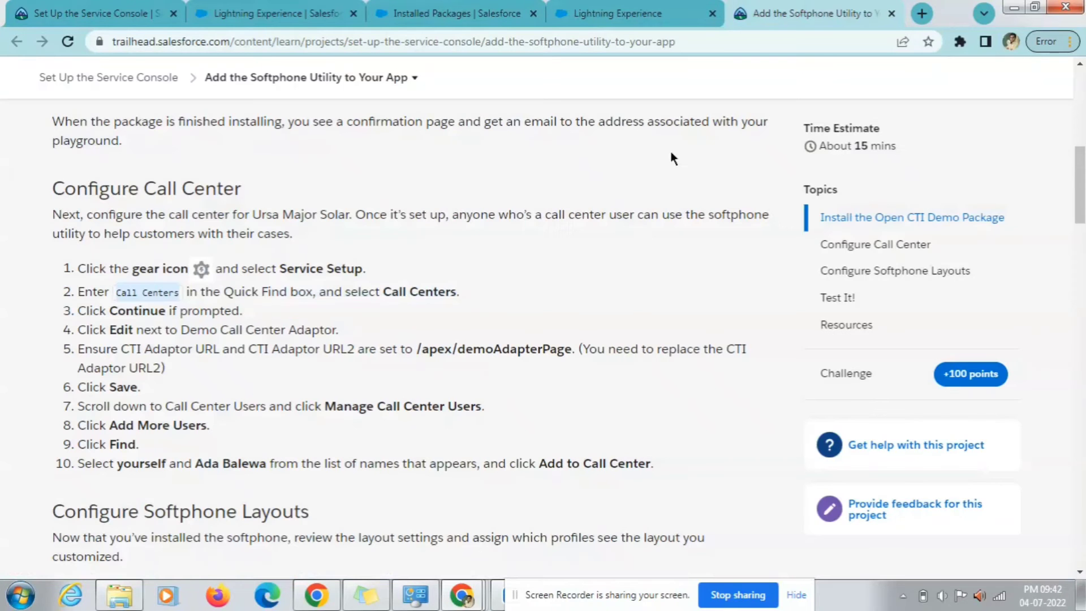
left_click_drag(111, 311, 243, 311)
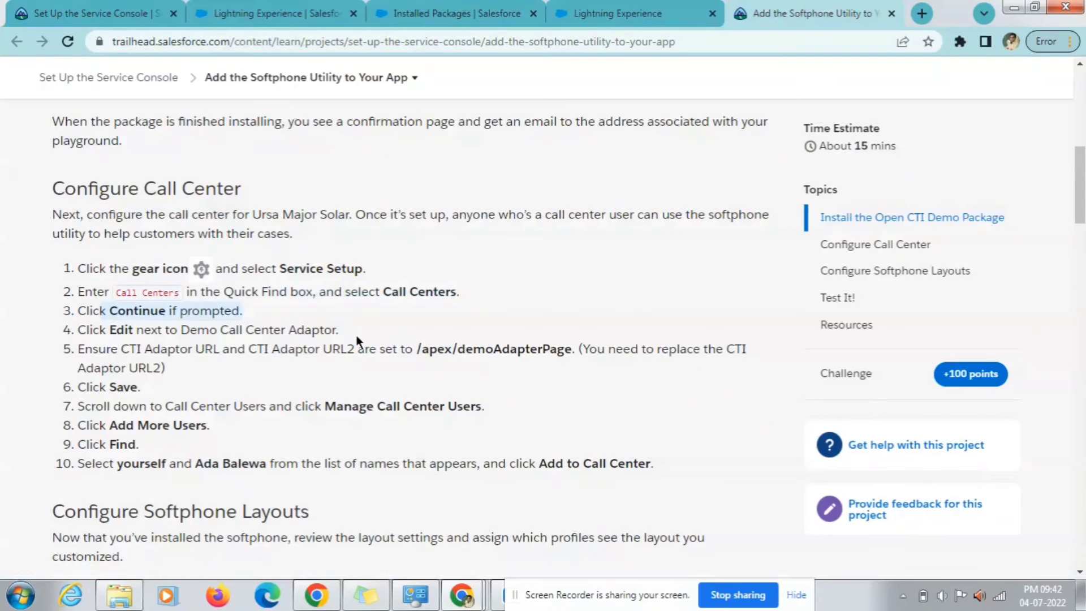
left_click(686, 6)
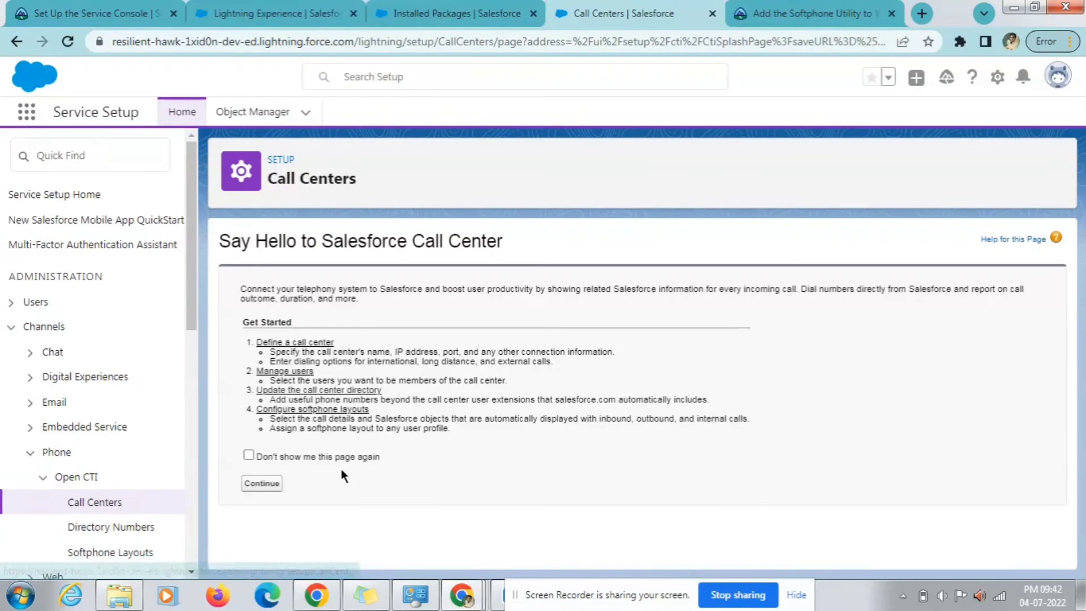
left_click(261, 484)
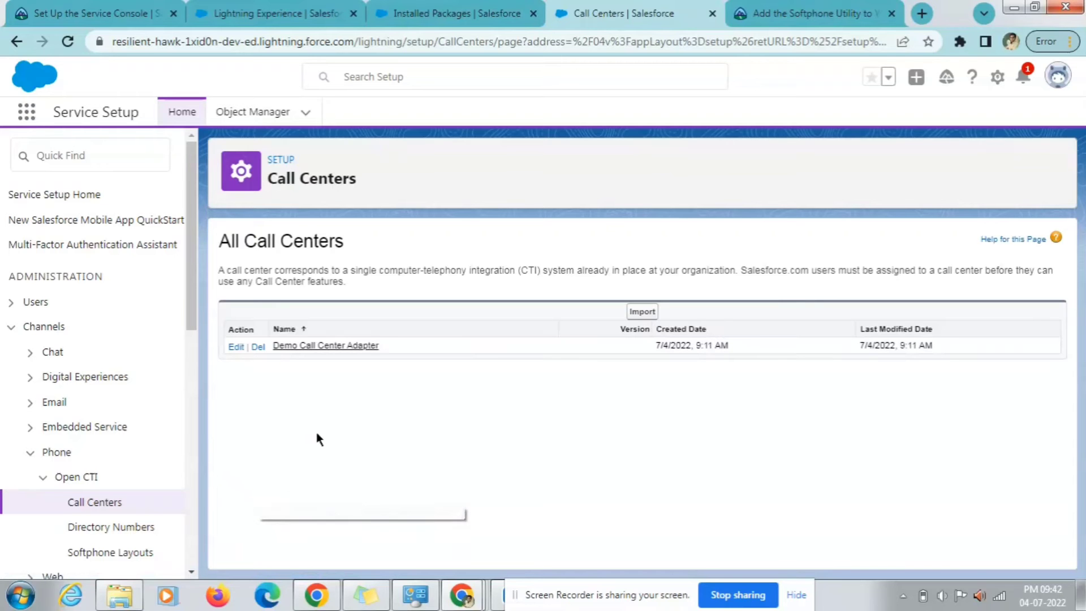
- Consult the next instruction and open the Demo Call Center Adapter for editing
left_click(764, 10)
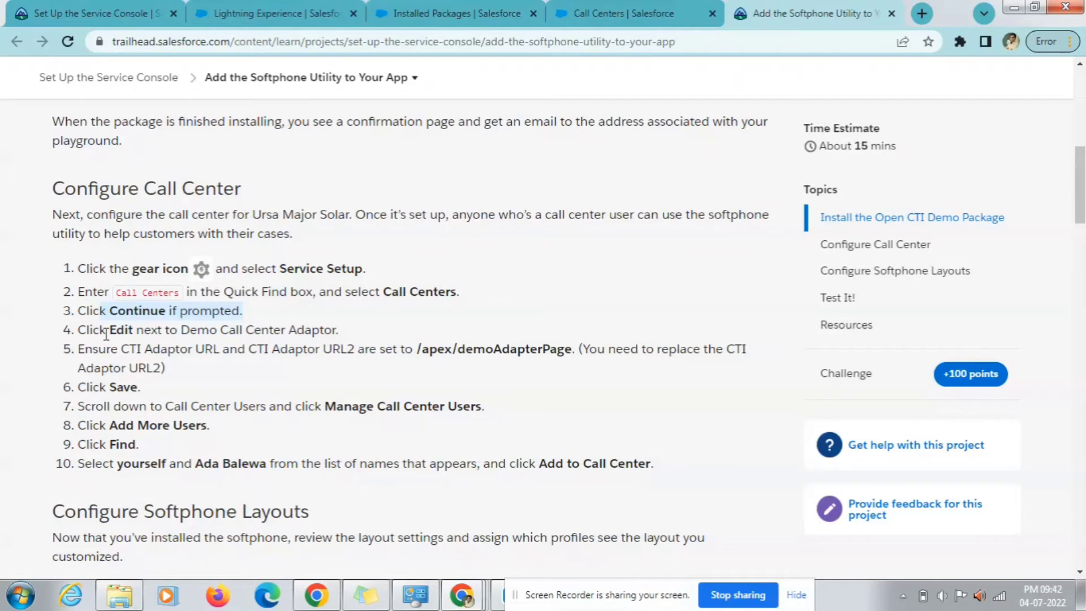
left_click_drag(179, 329, 338, 329)
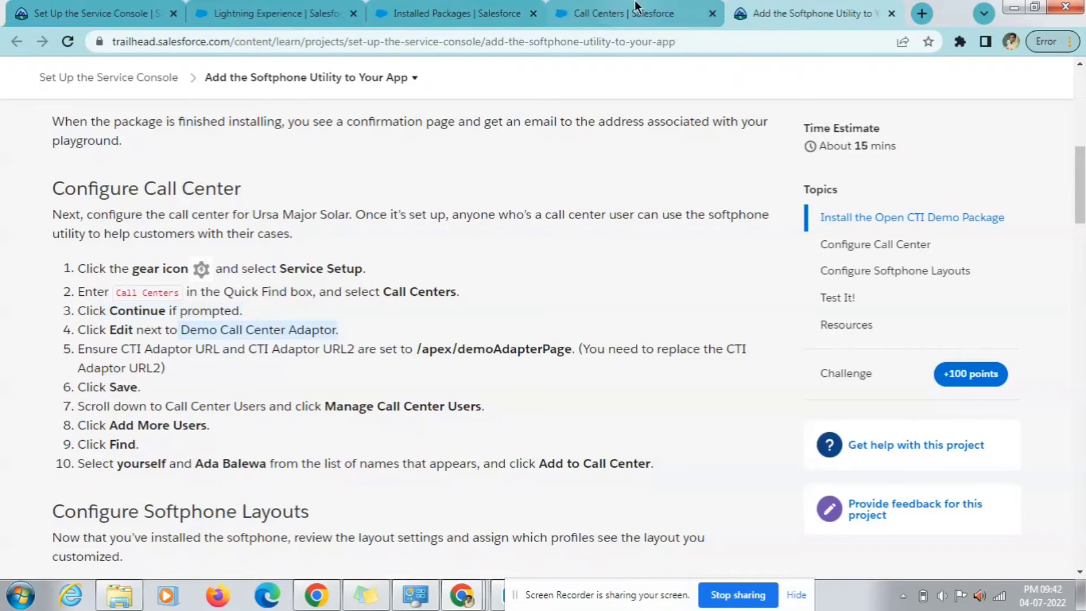
left_click(622, 13)
left_click(234, 347)
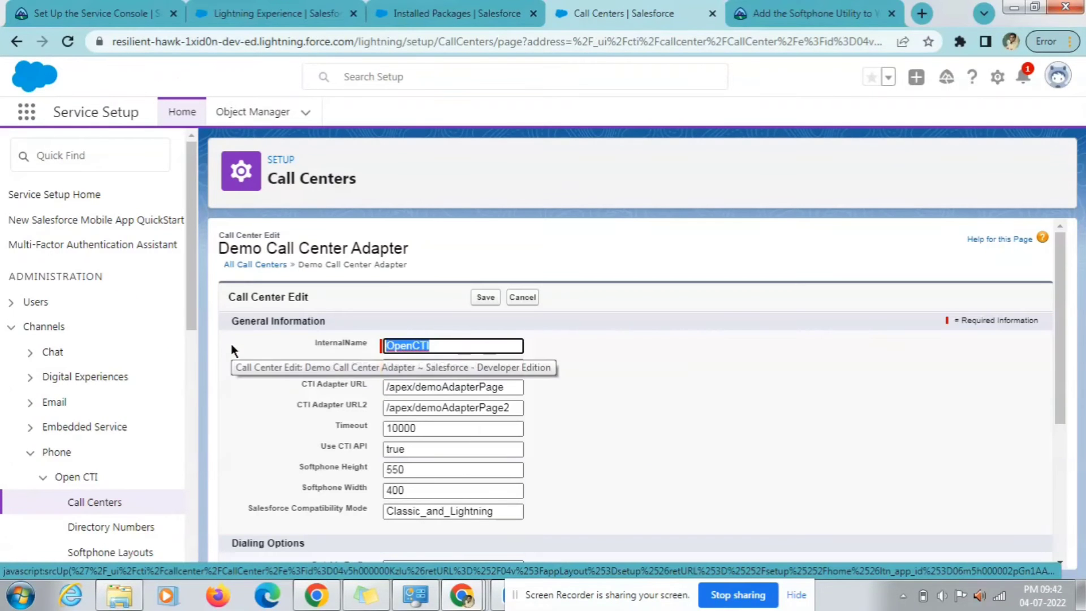
- Read the Trailhead instruction on the CTI Adaptor URL values and compare it with the General Information fields of the call center form
left_click(823, 8)
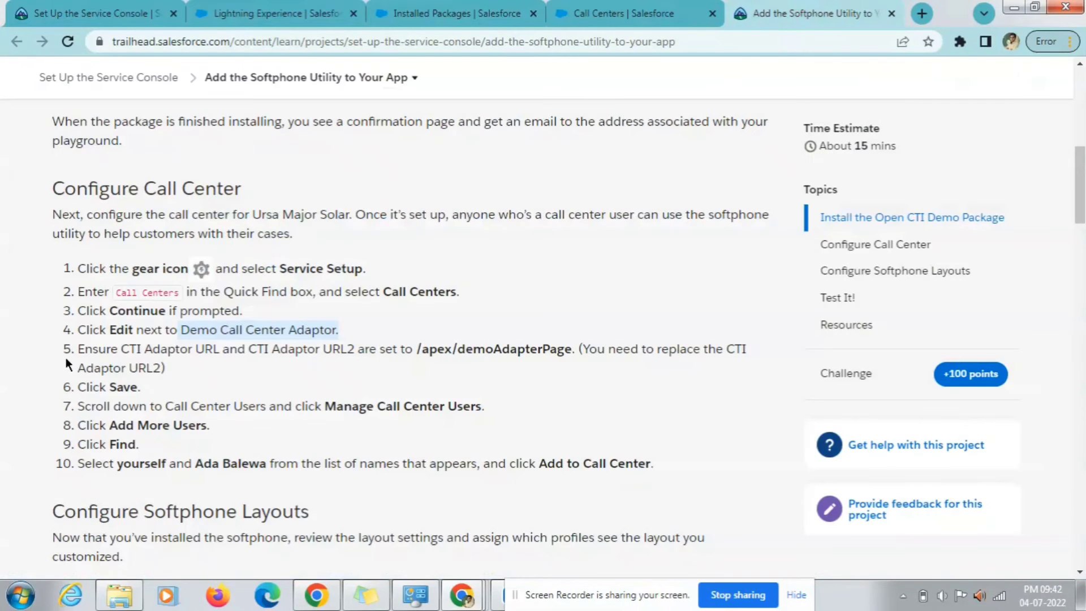
left_click_drag(115, 351, 634, 352)
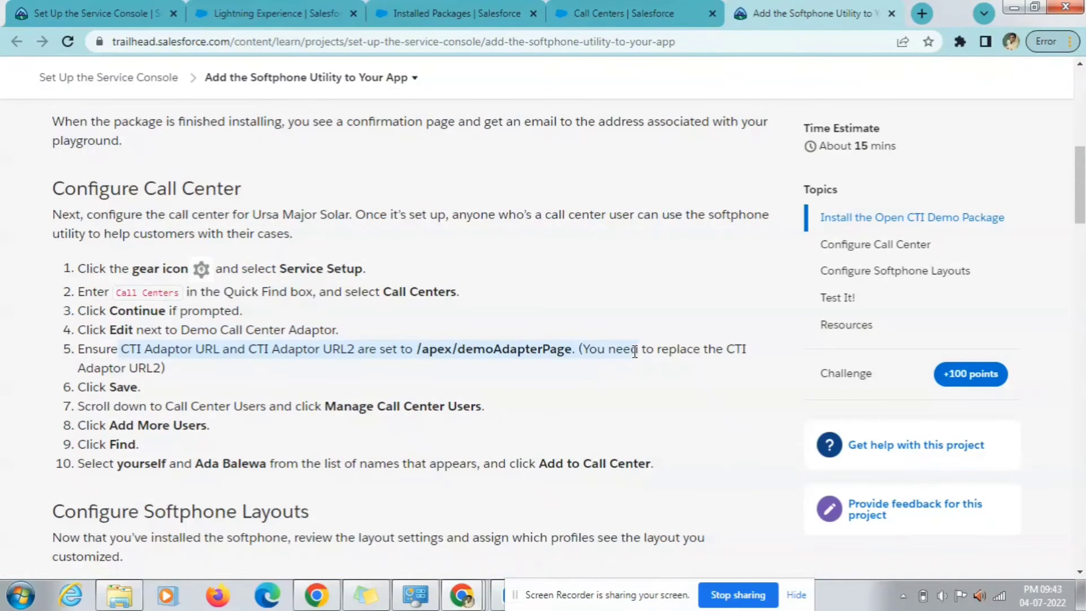
left_click(632, 365)
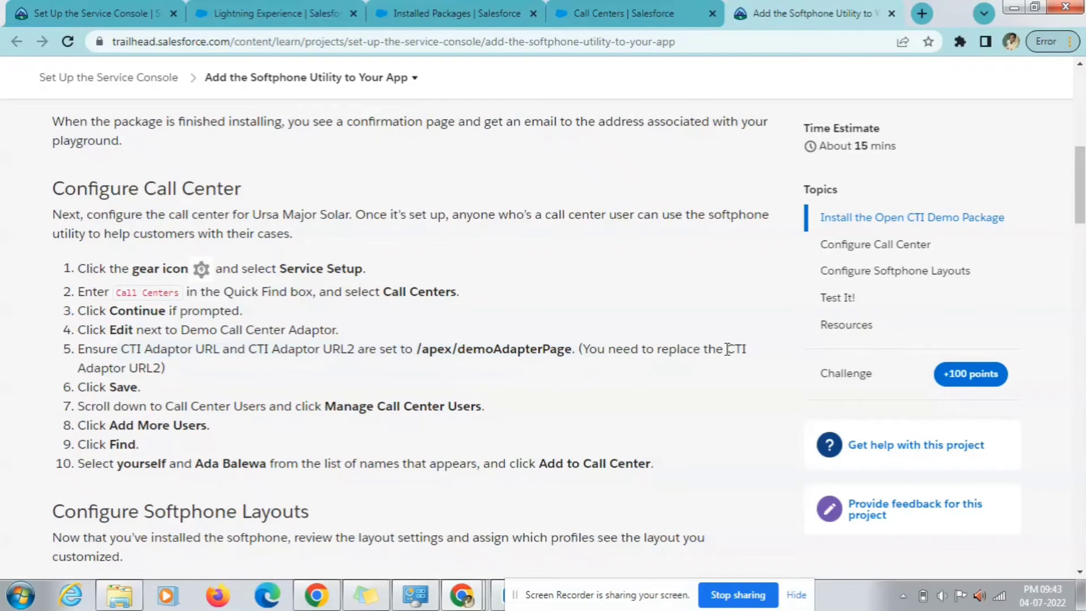
left_click_drag(728, 350, 278, 372)
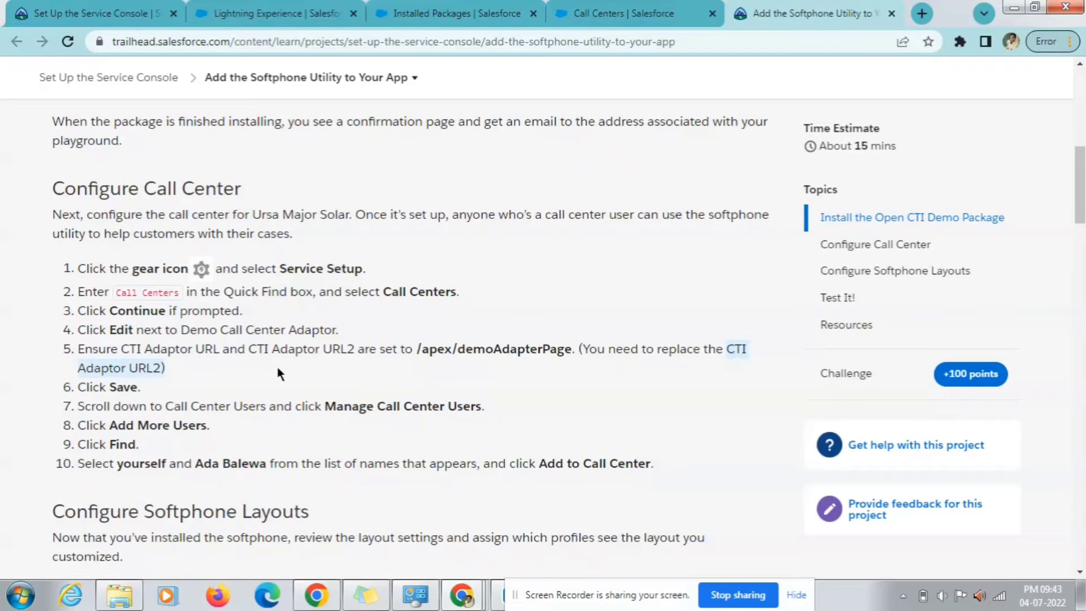
left_click_drag(163, 374, 162, 373)
left_click(551, 8)
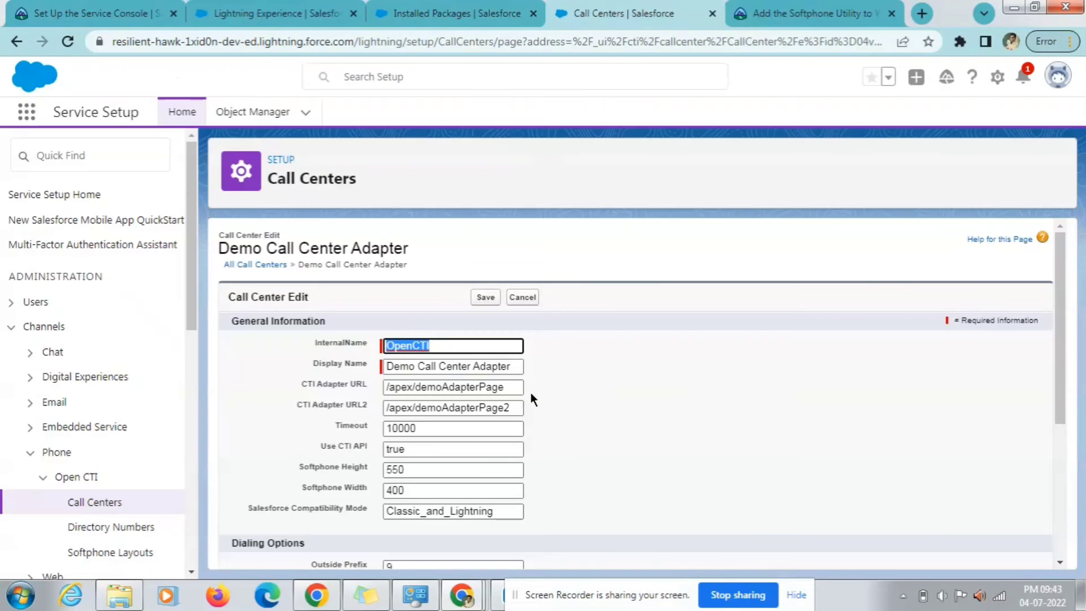
scroll(530, 393, "down", 2)
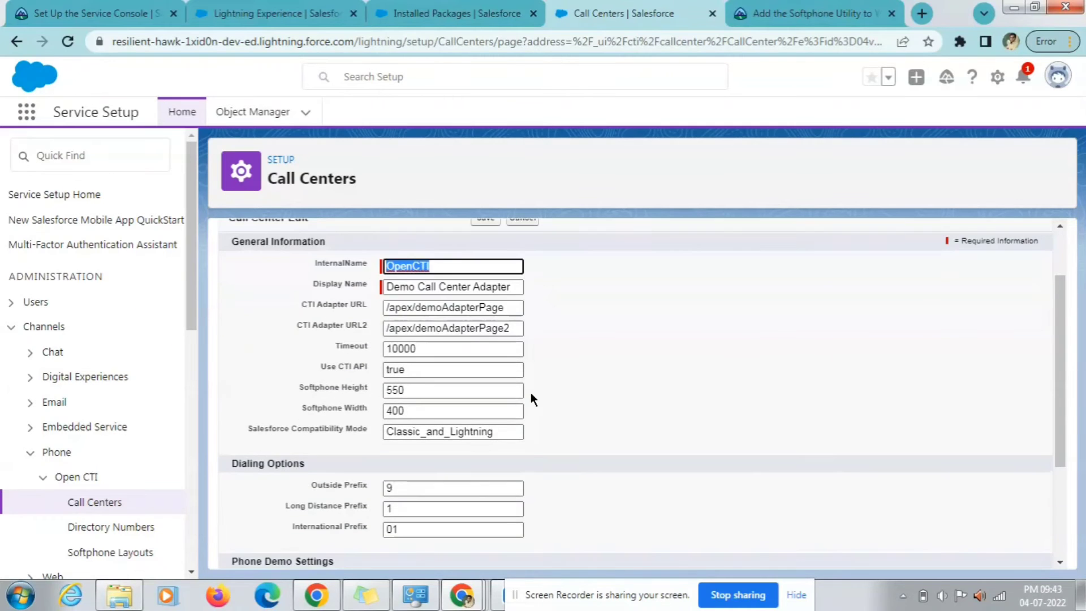
scroll(530, 392, "up", 2)
- Copy the path /apex/demoAdapterPage from step 5 of the Configure Call Center instructions on Trailhead
left_click(757, 10)
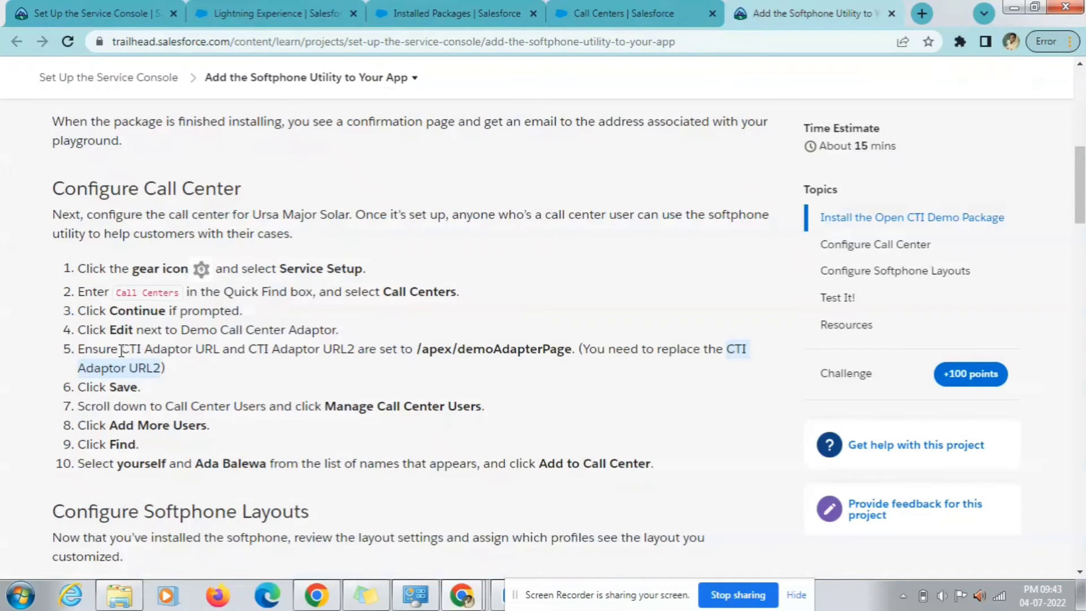
left_click_drag(121, 350, 217, 348)
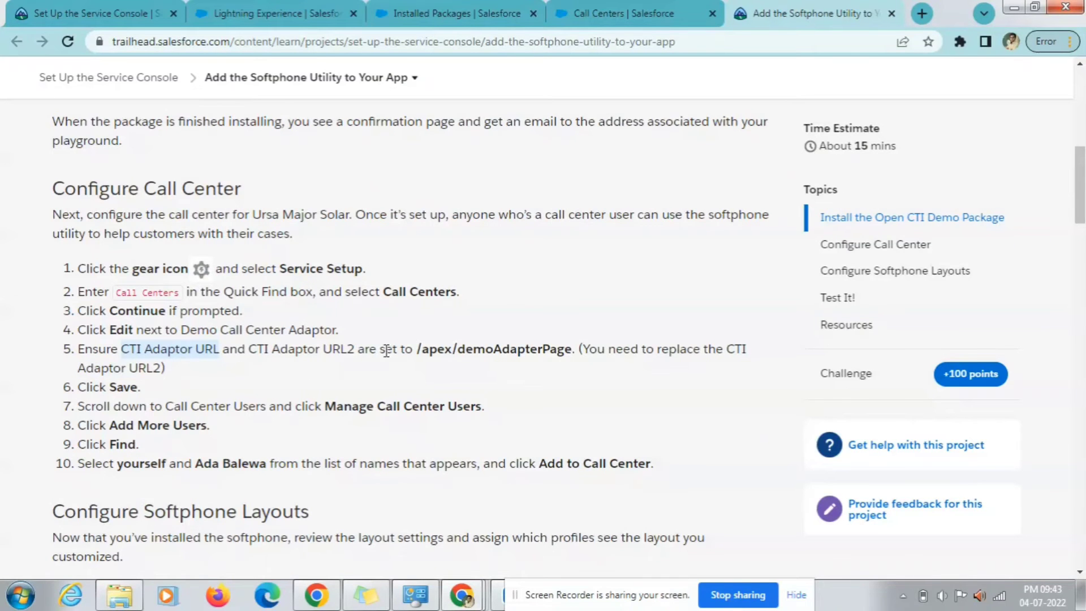
mouse_move(418, 350)
left_mouse_down()
mouse_move(577, 350)
mouse_move(411, 351)
left_mouse_up()
key("ctrl+c")
left_click(578, 351)
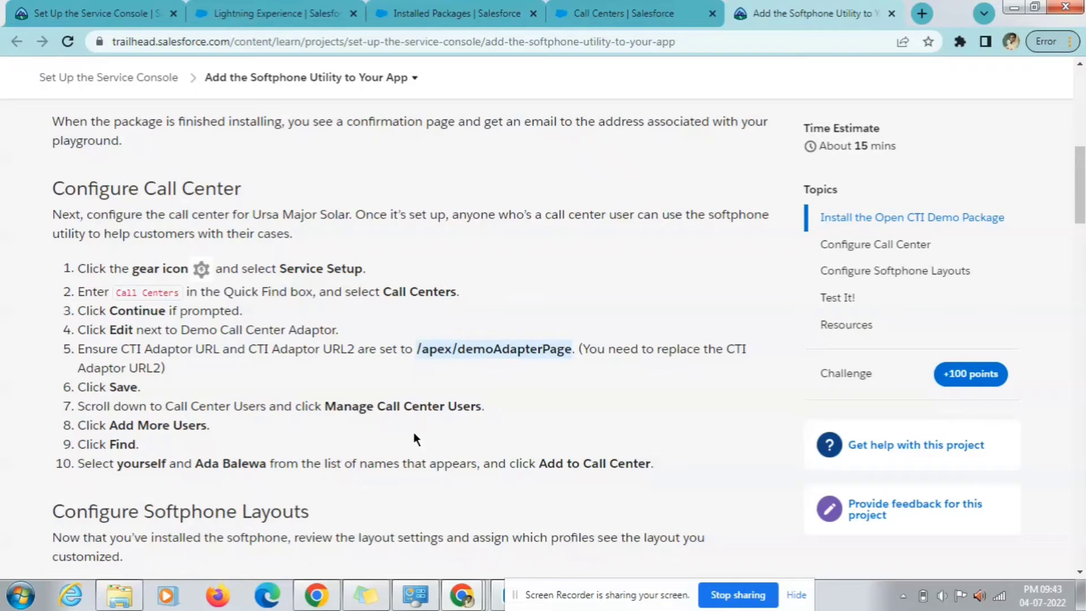
- Set the CTI Adapter URL2 of the Demo Call Center Adapter to /apex/demoAdapterPage
left_click(622, 13)
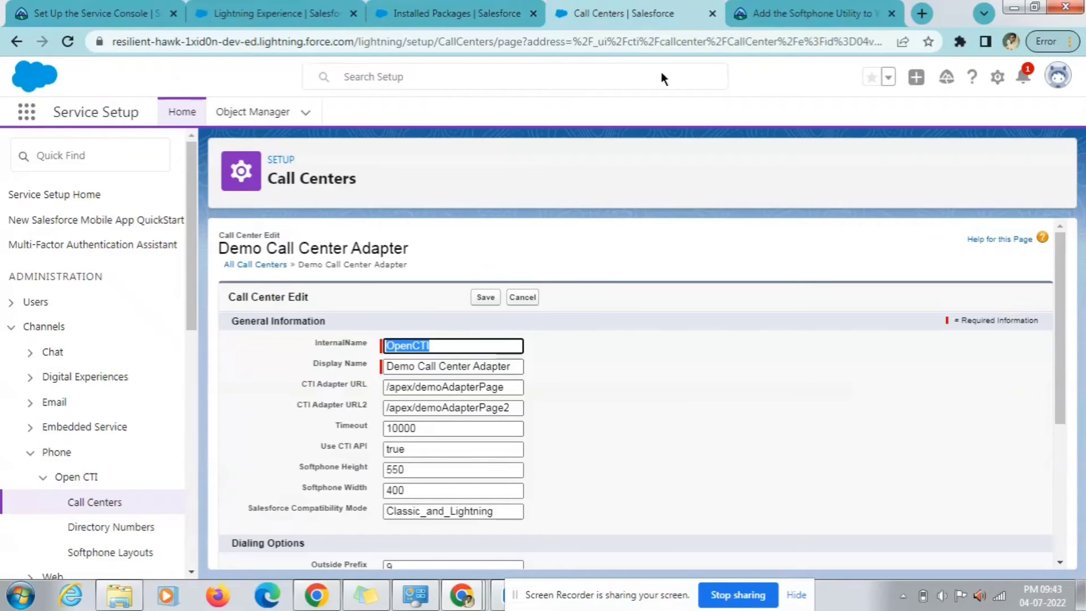
left_click(775, 8)
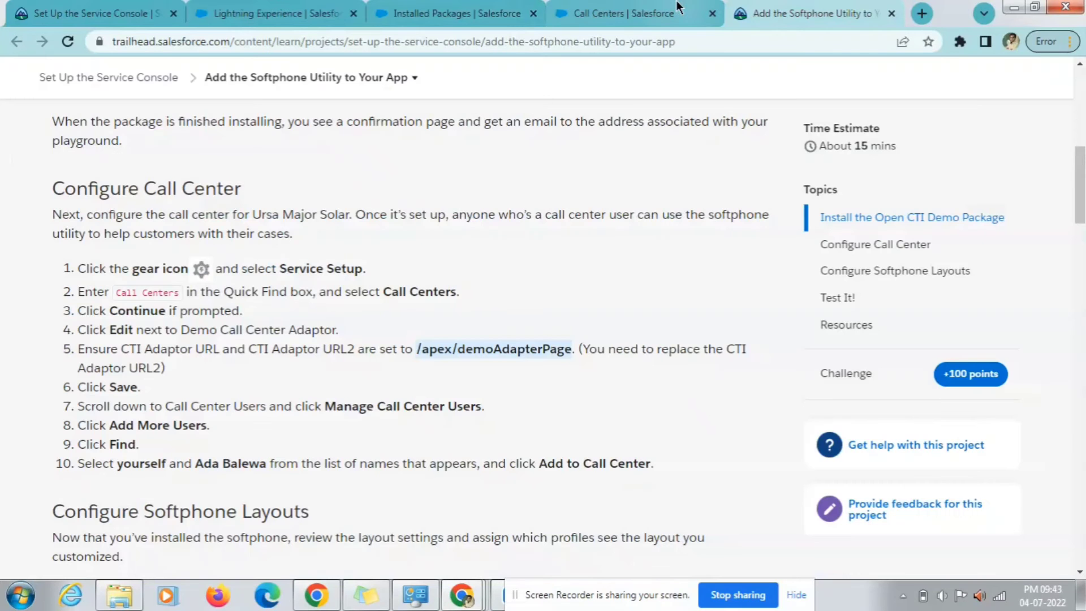
left_click(651, 13)
left_click(479, 407)
triple_click(480, 407)
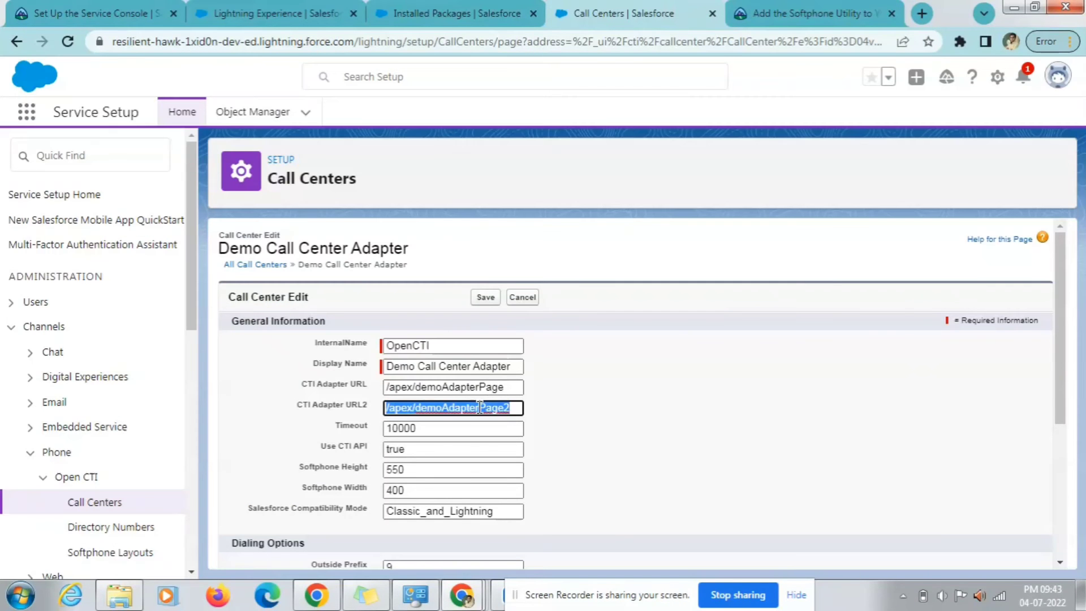
key("ctrl+v")
left_click(593, 403)
- Check the next Trailhead instruction and save the Demo Call Center Adapter
left_click(814, 8)
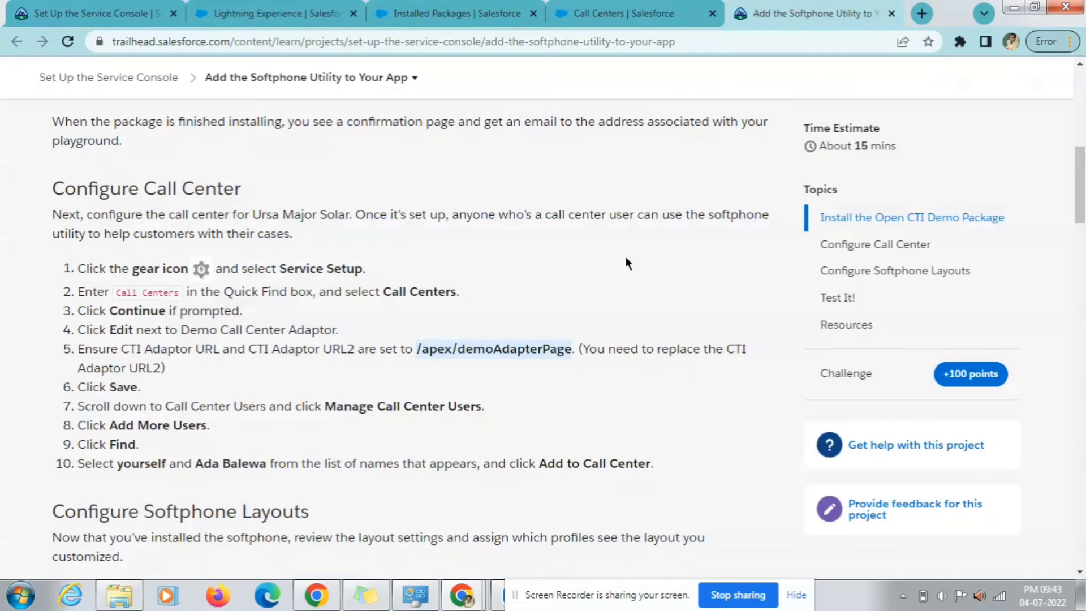
scroll(384, 387, "down", 2)
left_click(622, 13)
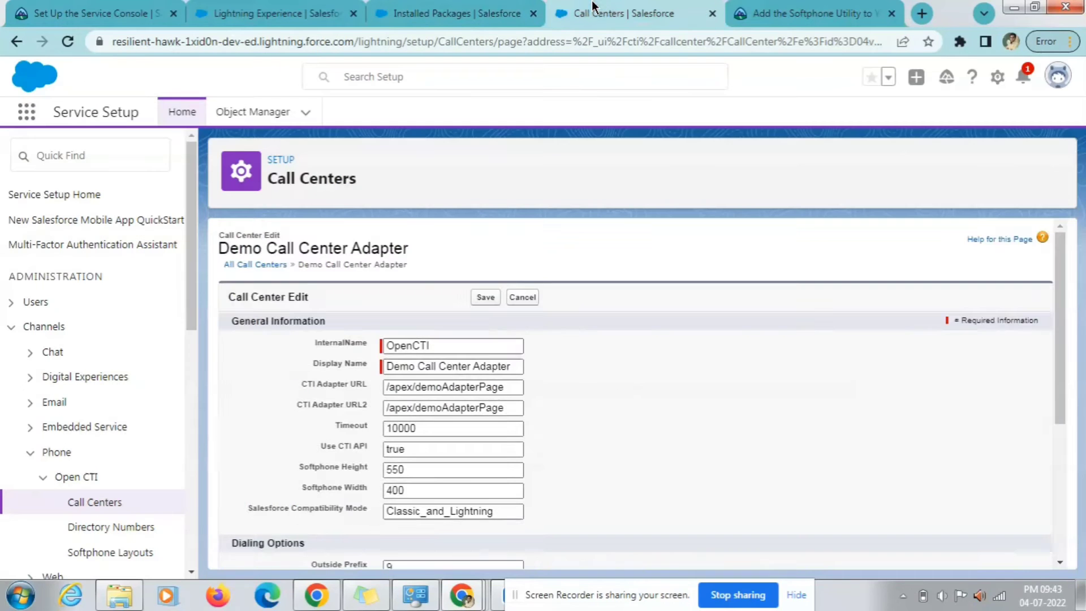
scroll(485, 245, "down", 2)
scroll(480, 271, "up", 2)
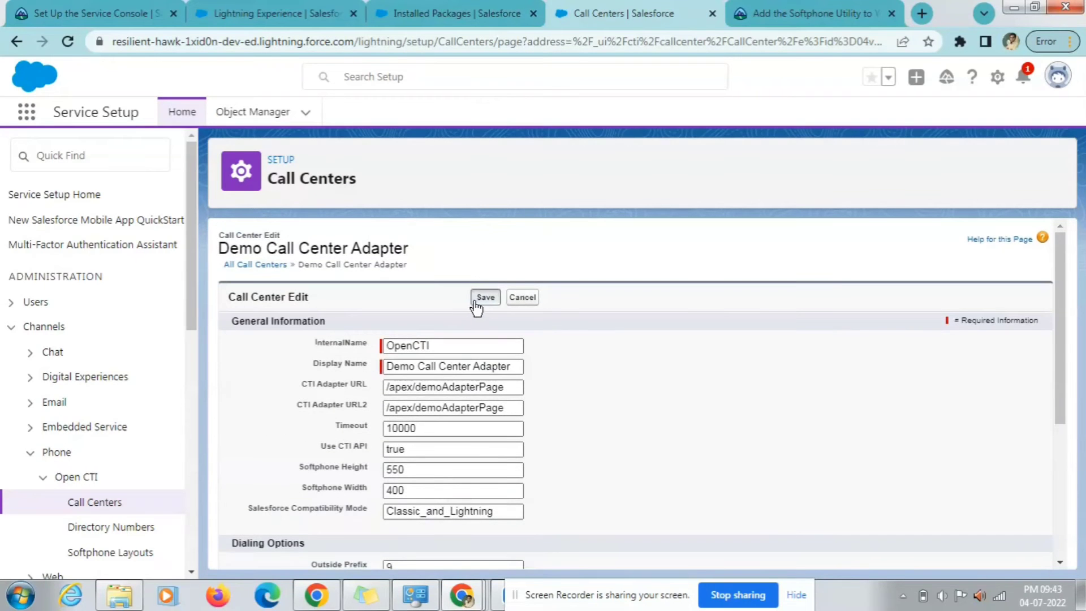
left_click(478, 300)
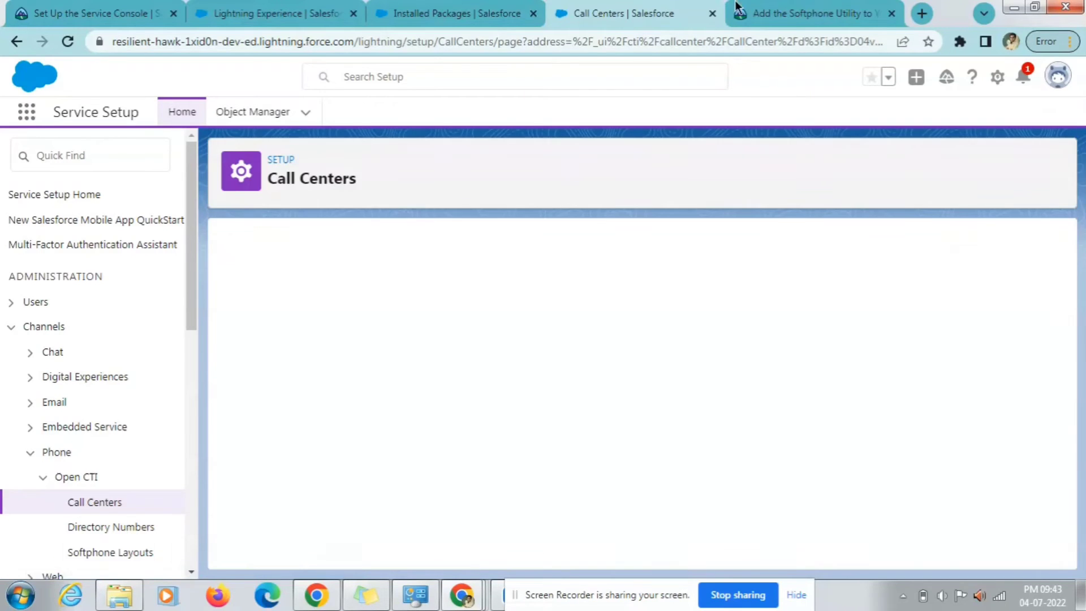
- Consult instruction 7 on Trailhead and open Manage Call Center Users for the Demo Call Center Adapter
left_click(793, 8)
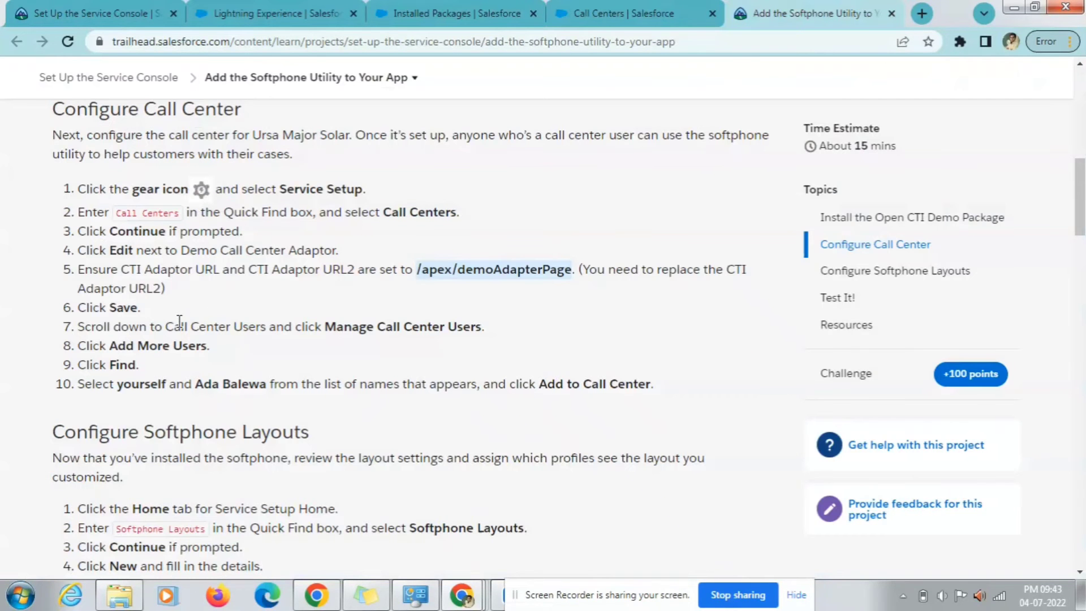
left_click_drag(112, 327, 439, 327)
left_click(632, 13)
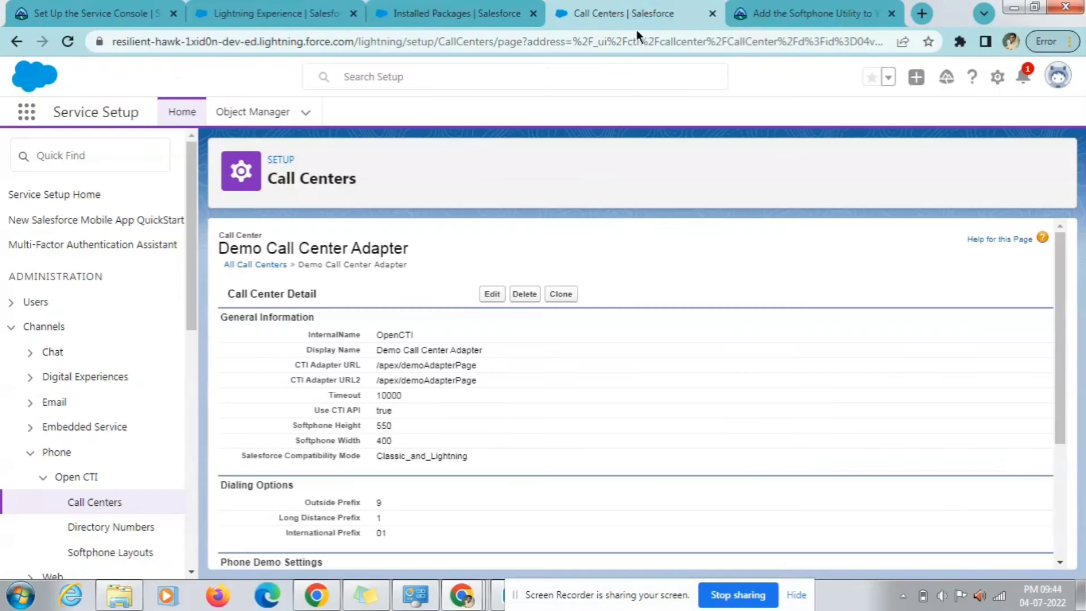
scroll(593, 345, "down", 1)
scroll(592, 347, "down", 1)
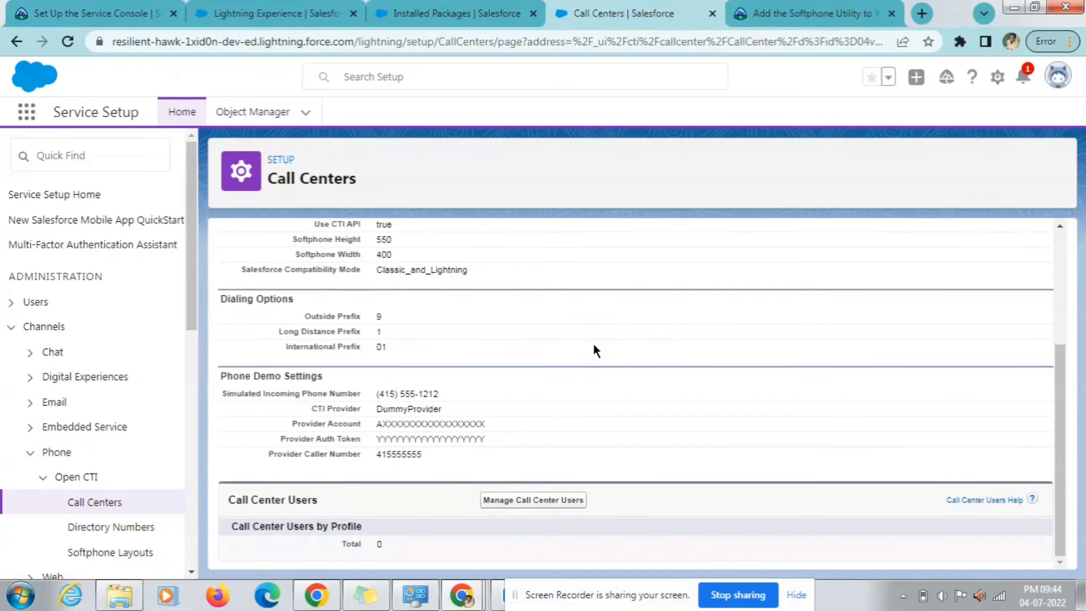
left_click(514, 497)
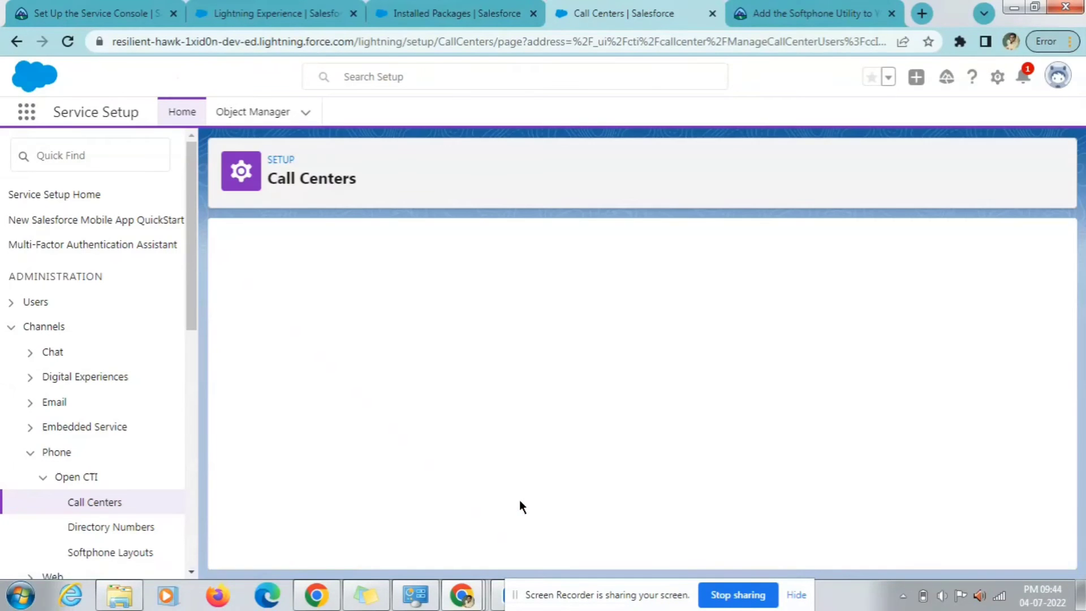
- Check the Trailhead instructions and choose to add more users to the Demo Call Center Adapter
left_click(766, 6)
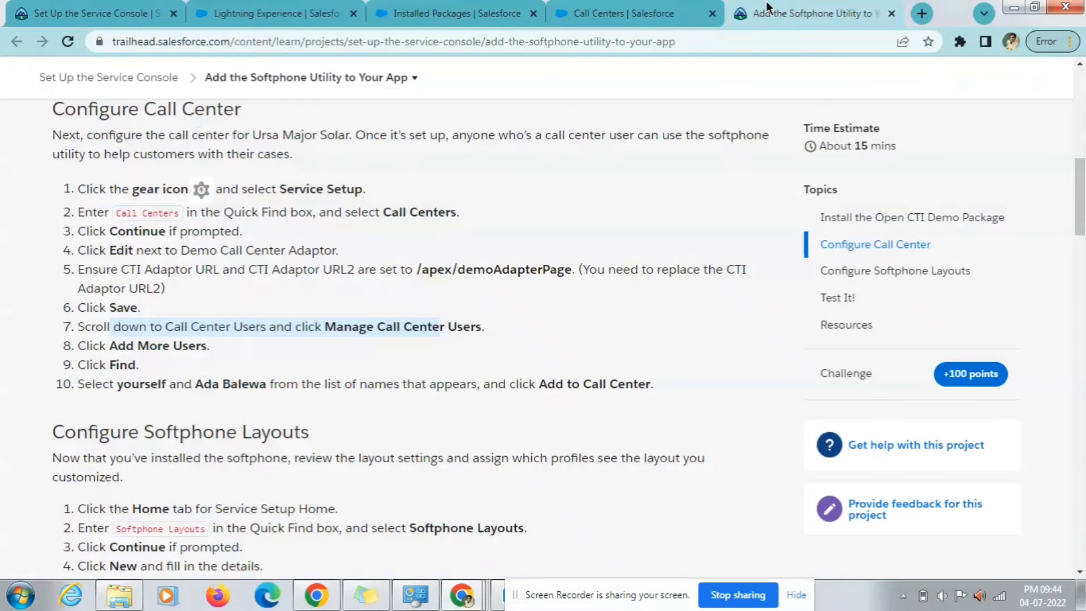
left_click(590, 7)
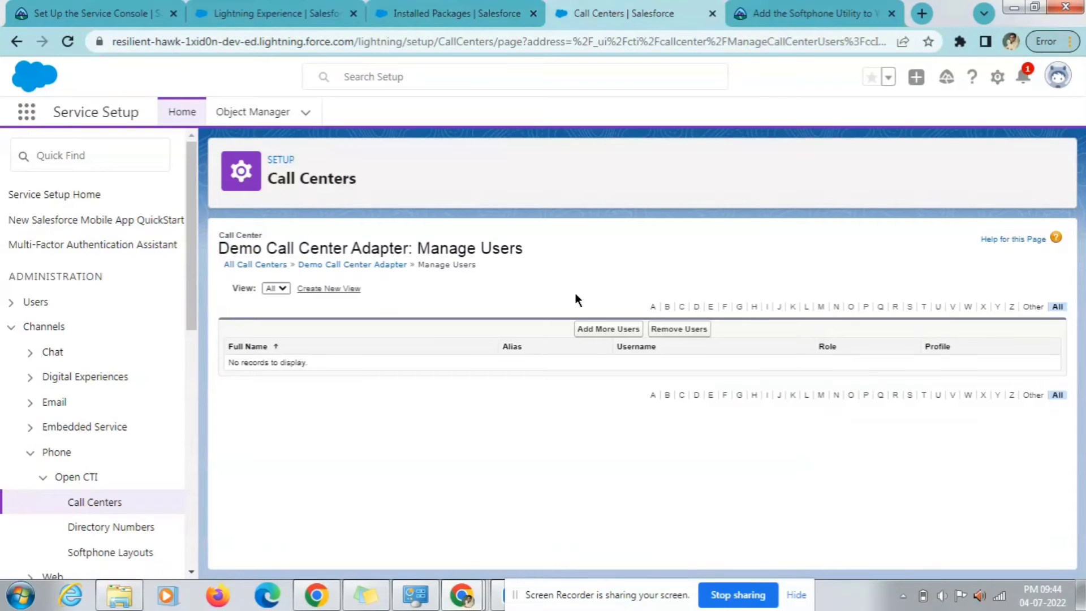
left_click(585, 329)
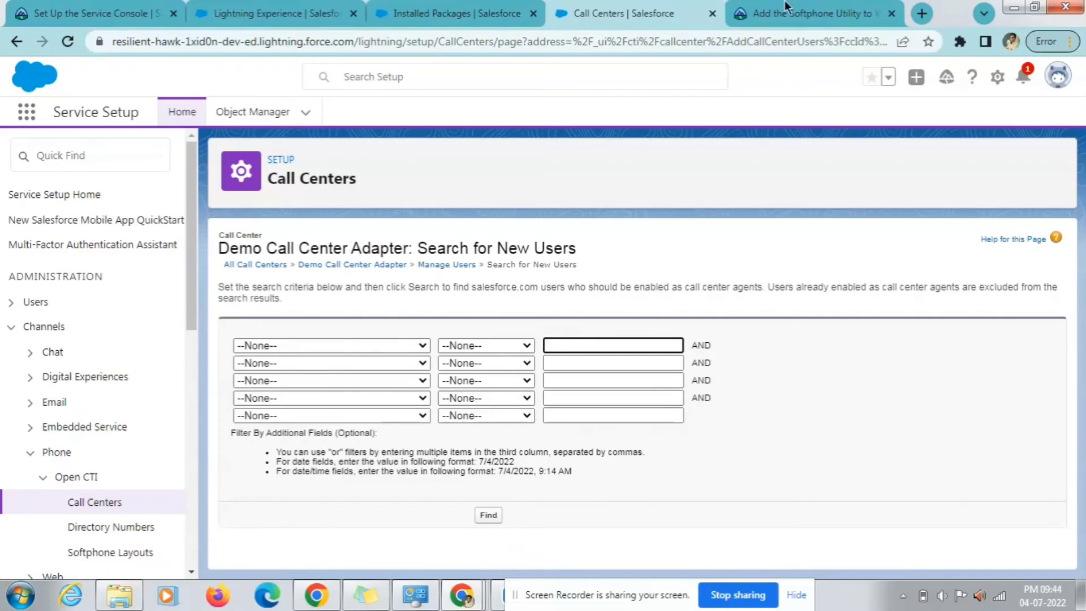
- Consult the next instruction and find new call center users without any filter criteria
left_click(823, 7)
scroll(114, 331, "down", 2)
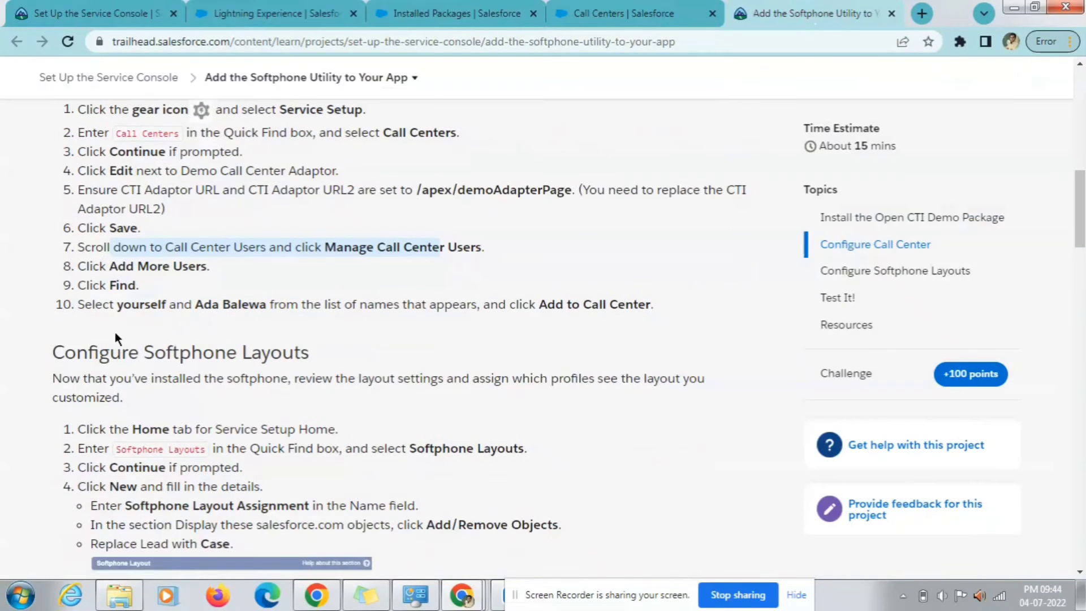
double_click(116, 287)
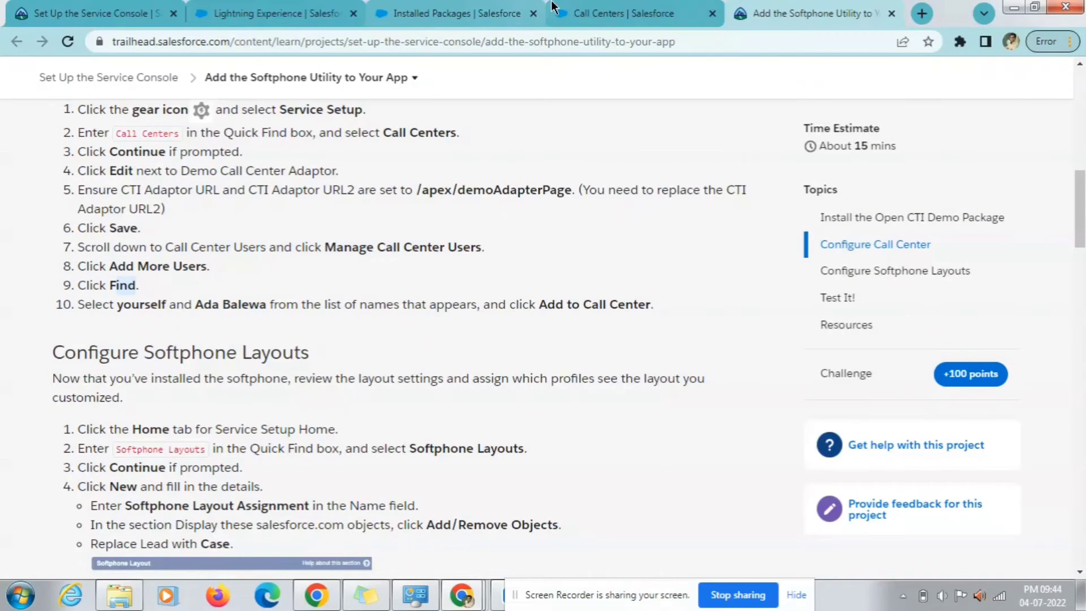
left_click(610, 7)
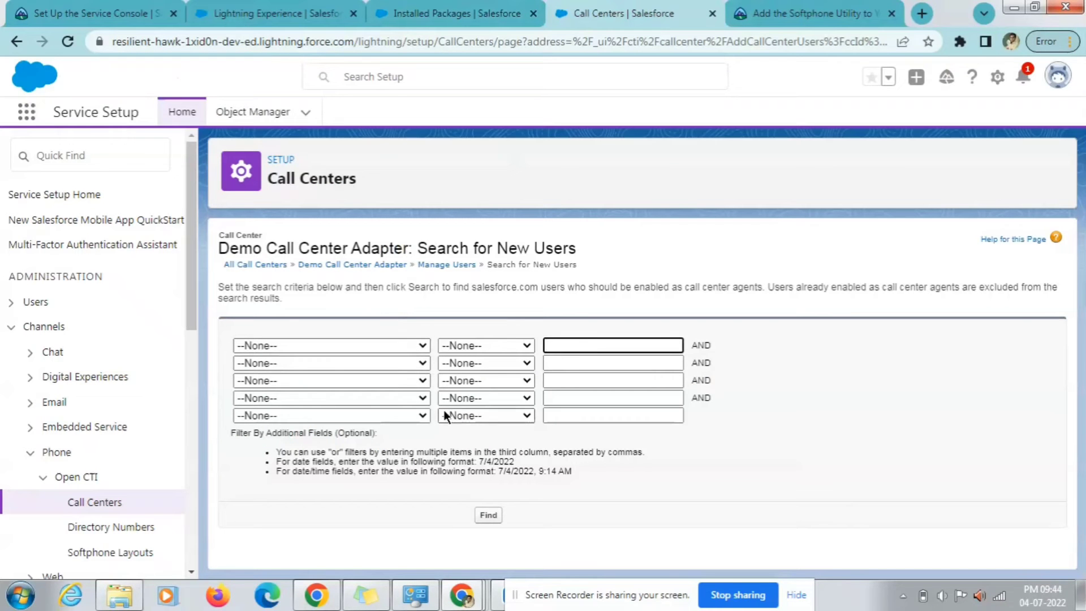
left_click(487, 525)
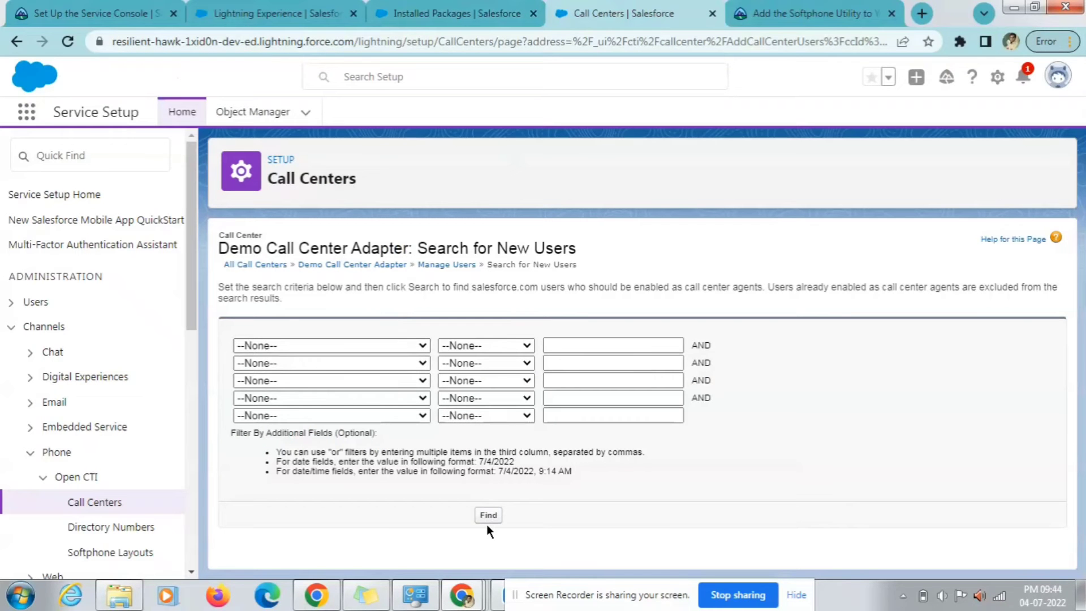
left_click(484, 515)
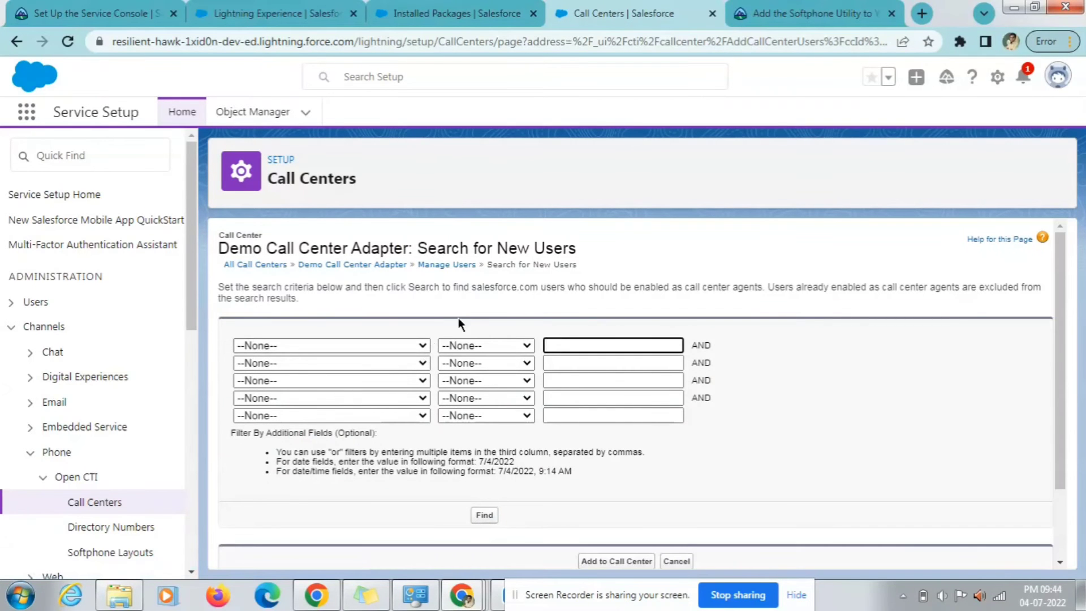
- Following instruction 10, select your own System Administrator user in the search results and add it to the call center
left_click(809, 13)
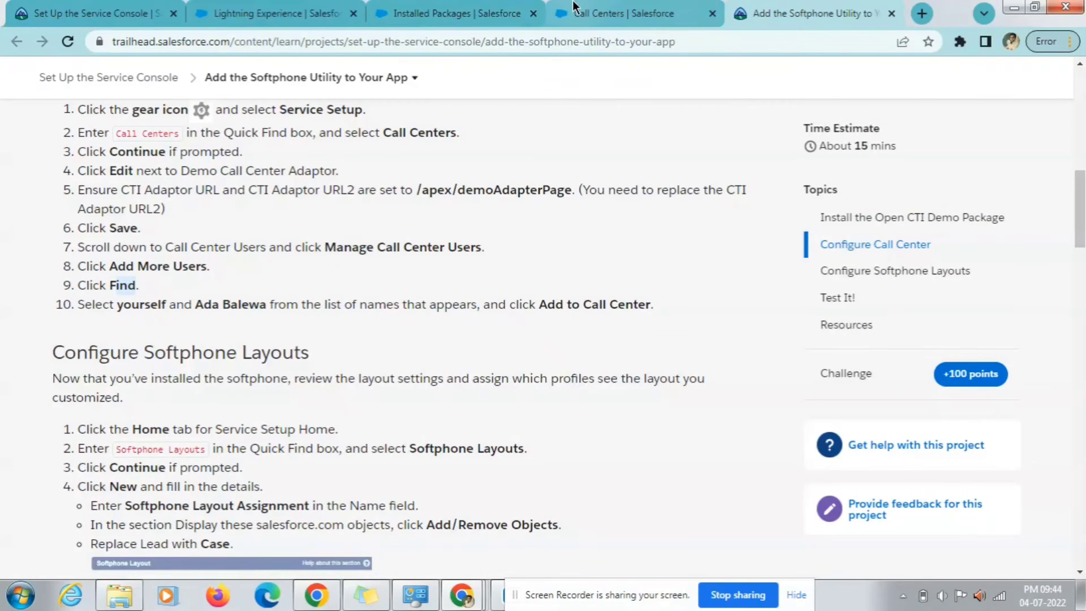
left_click(600, 13)
left_click(304, 346)
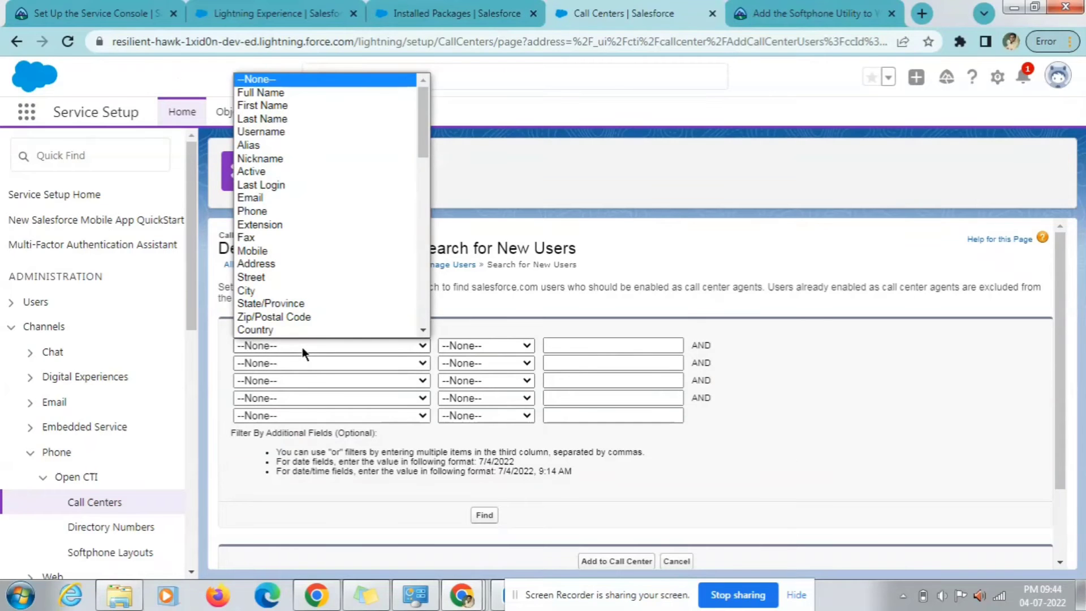
scroll(700, 459, "down", 2)
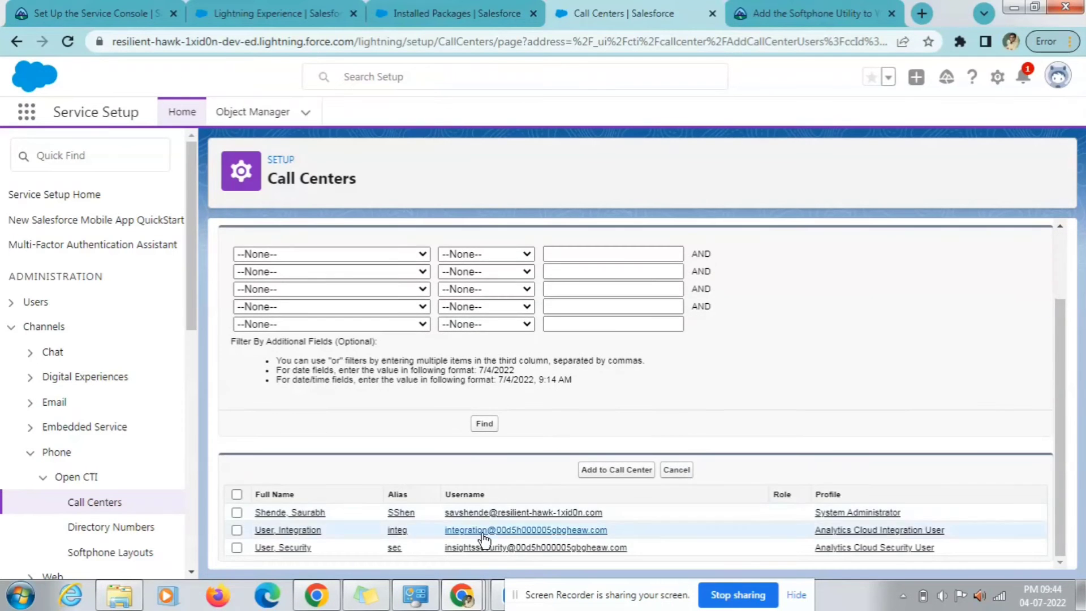
left_click(235, 512)
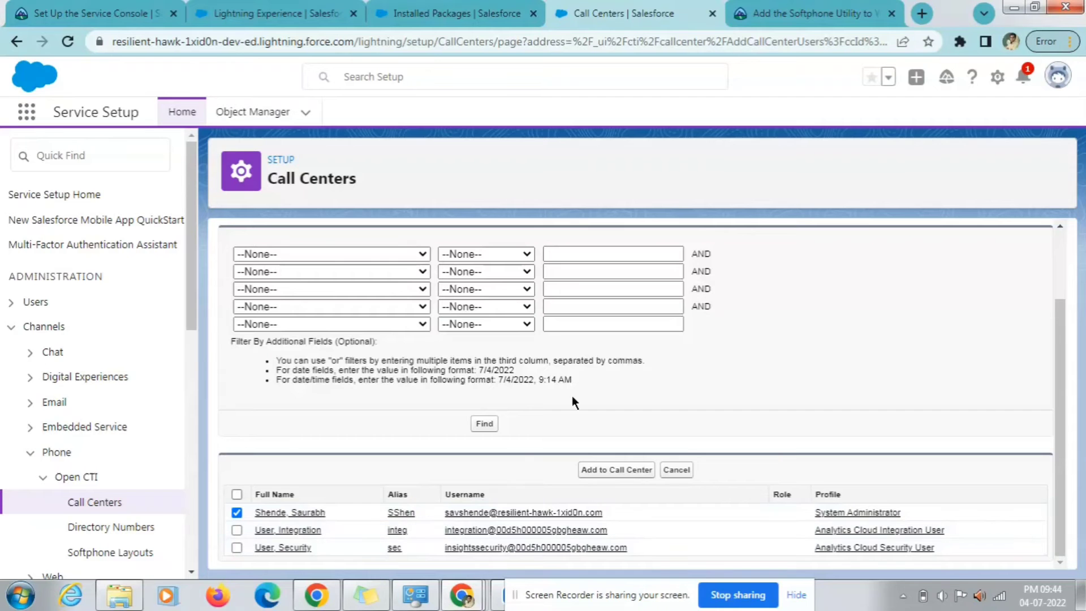
left_click(814, 13)
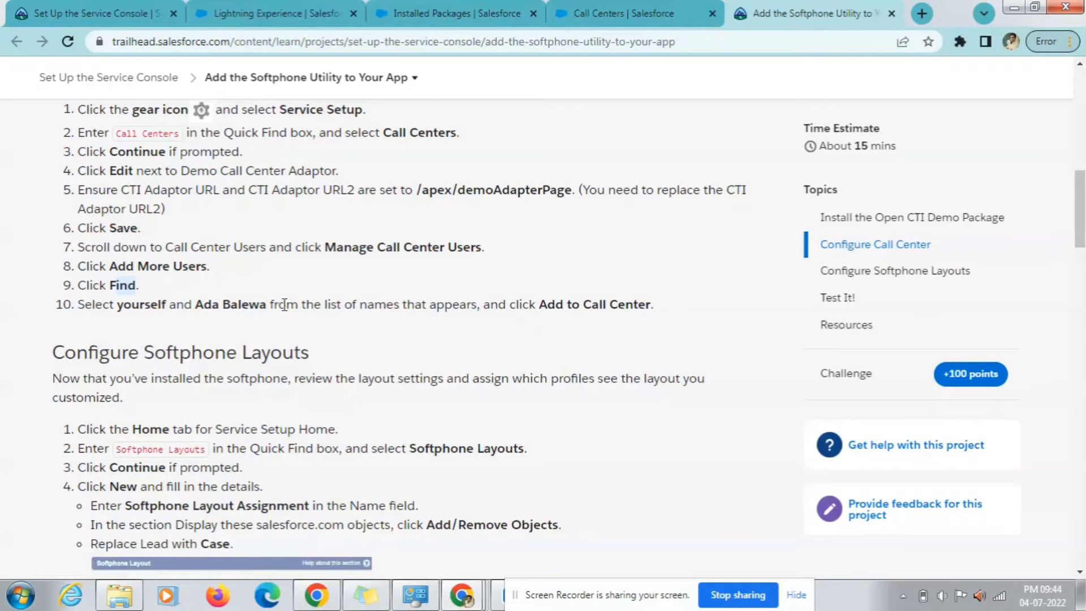
left_click(636, 14)
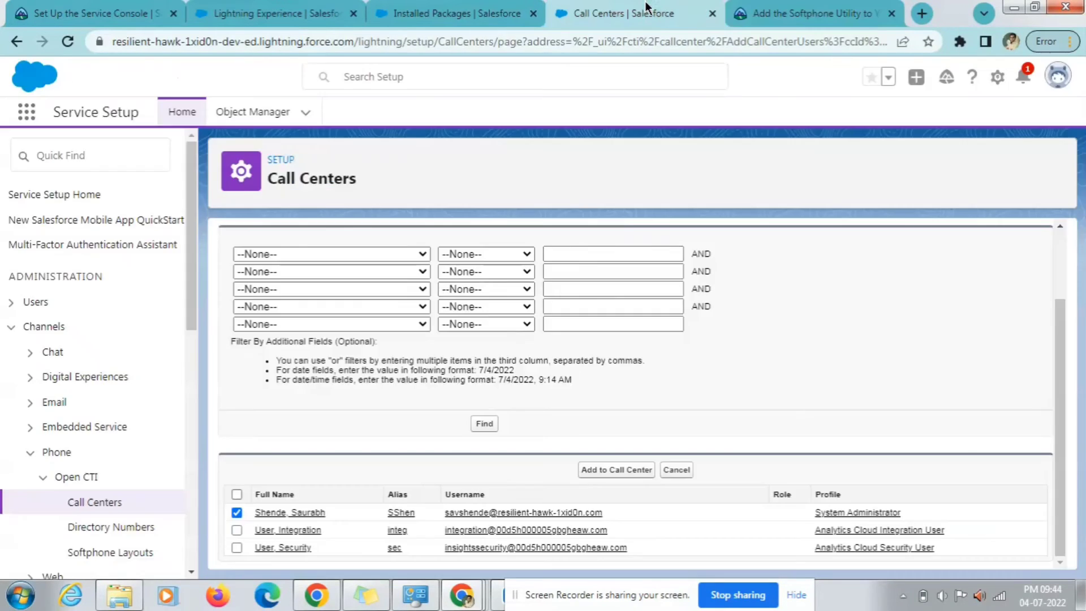
left_click(609, 474)
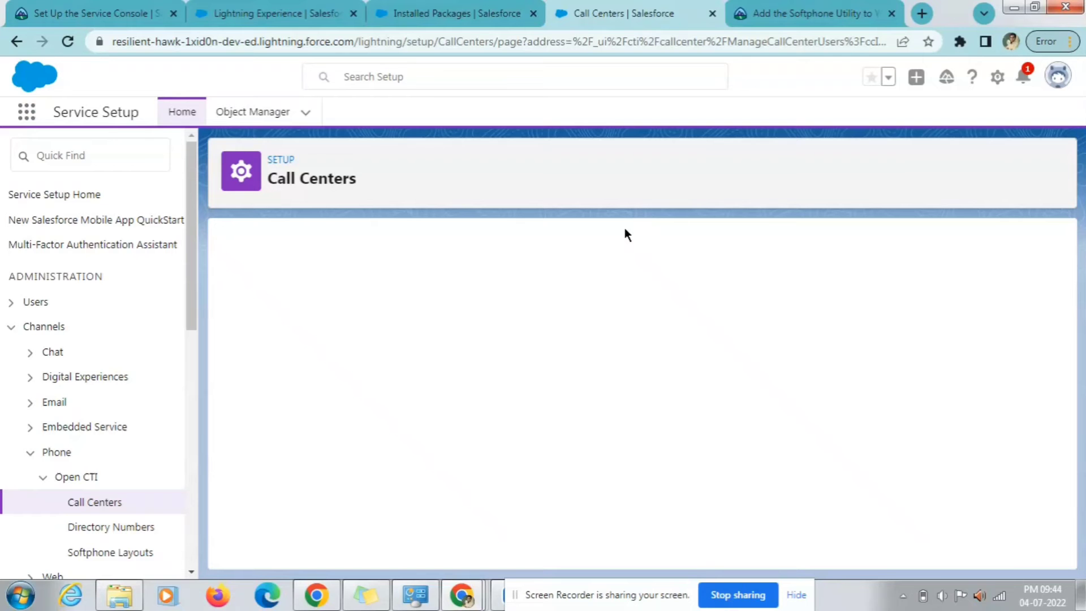
- Review the Configure Call Center and Configure Softphone Layouts instructions on Trailhead
left_click(757, 7)
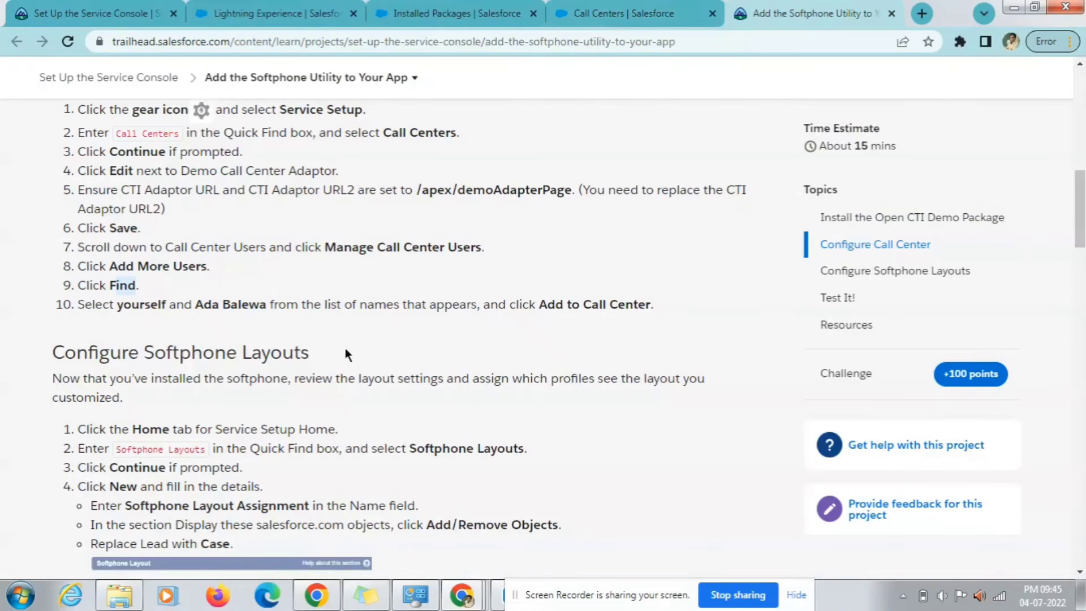
scroll(238, 345, "down", 3)
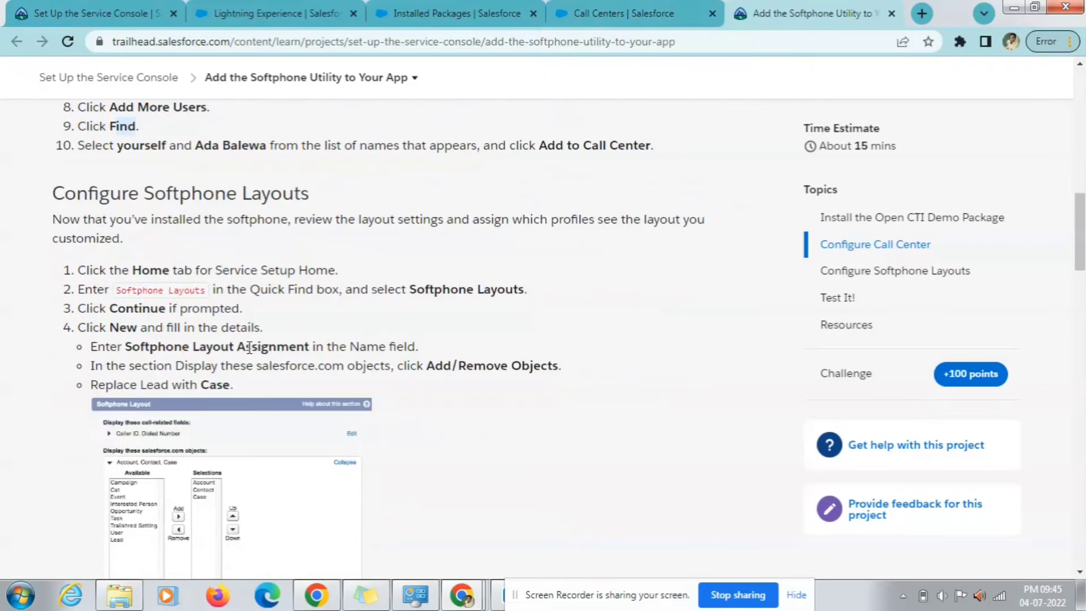
scroll(246, 350, "down", 2)
scroll(250, 347, "up", 6)
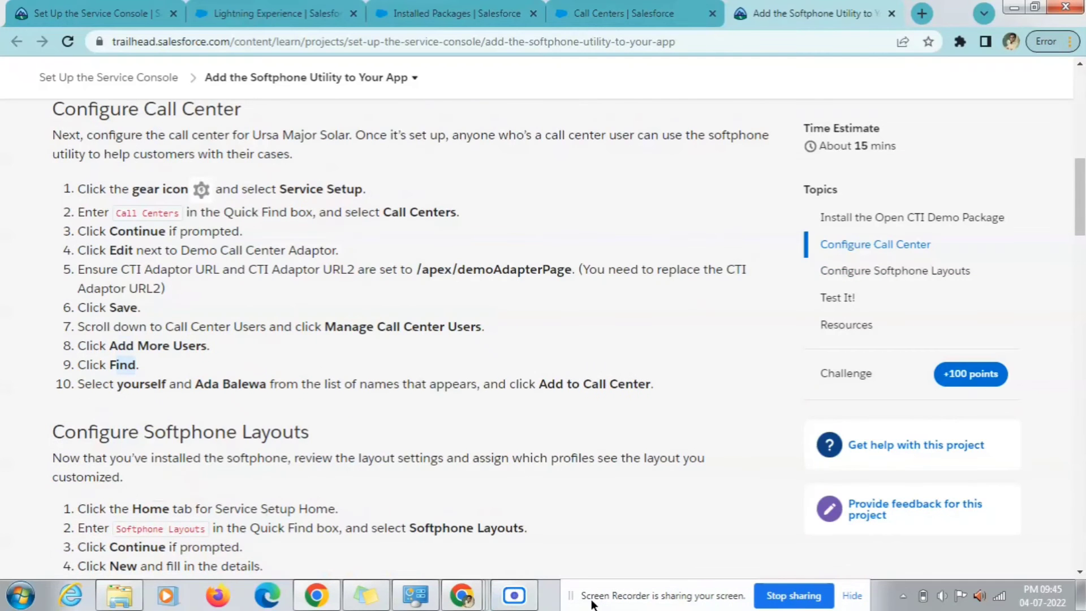
left_click(523, 591)
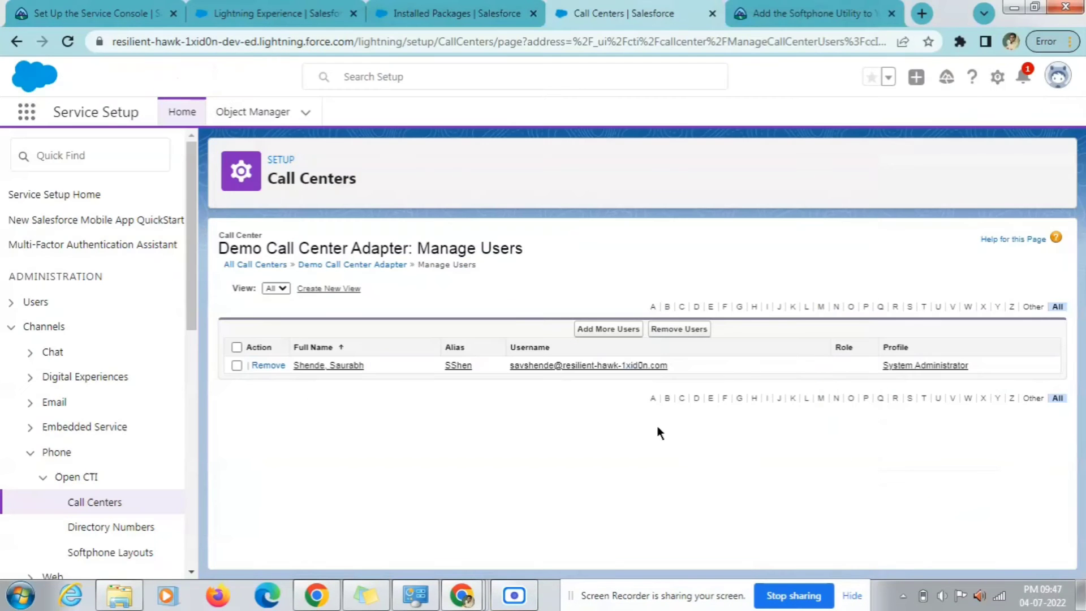
- Recheck instruction 10 on Trailhead for which users belong in the call center, and return to the adapter's user list
left_click(768, 16)
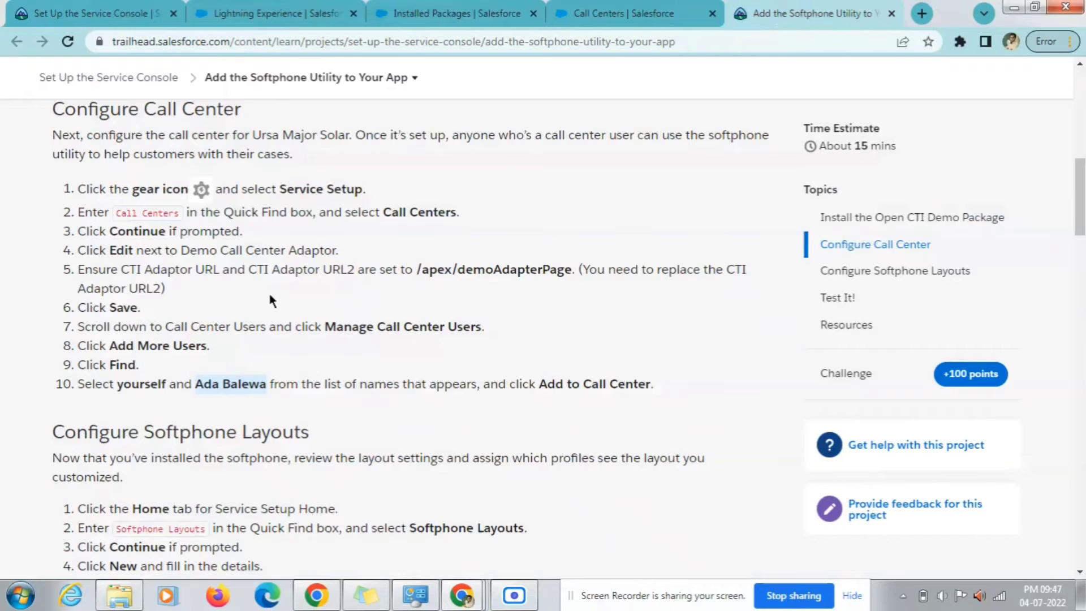
scroll(269, 300, "down", 2)
triple_click(237, 304)
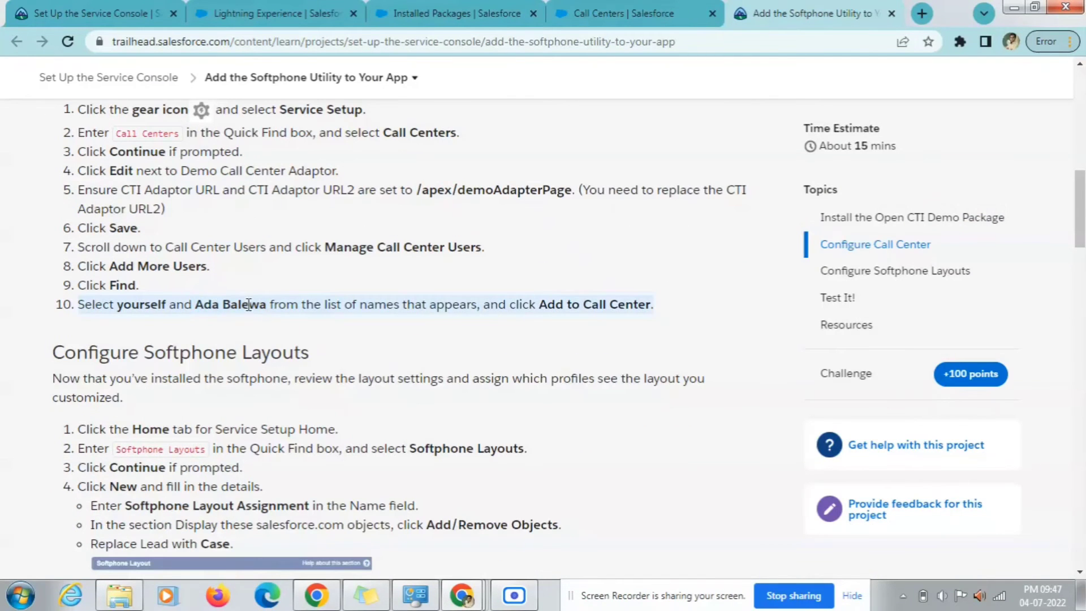
left_click(653, 13)
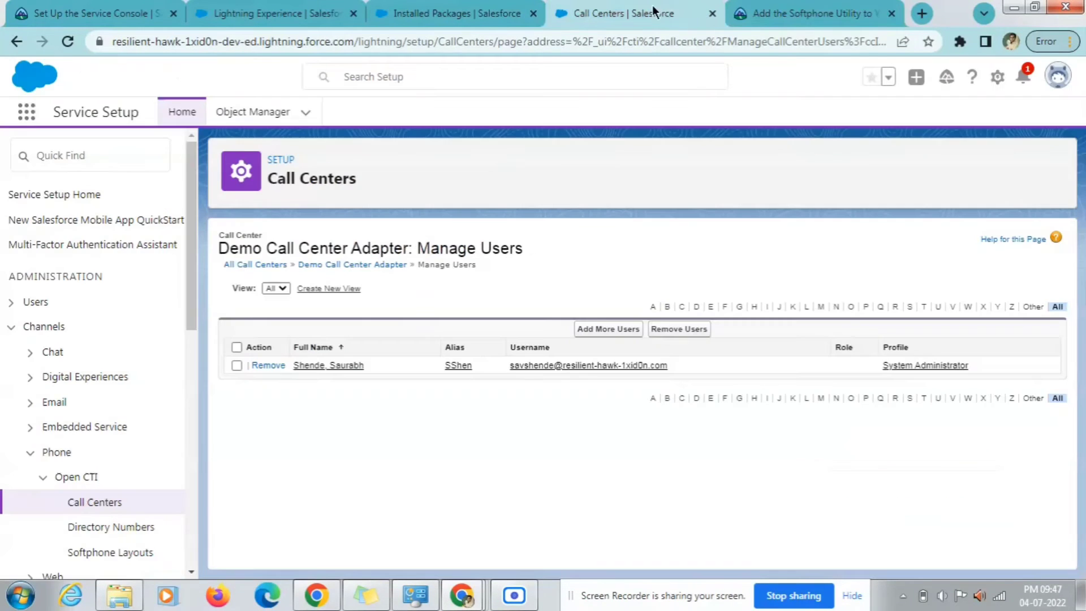
- Review the Demo Call Center Adapter's details and reopen Manage Call Center Users from there
left_click(388, 264)
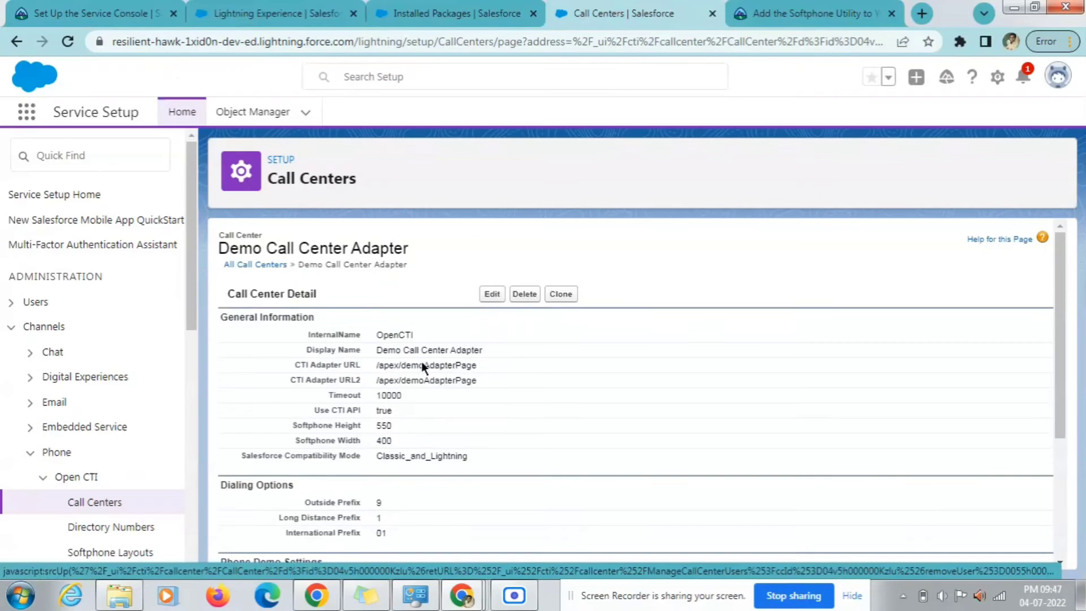
scroll(447, 373, "down", 3)
scroll(512, 356, "up", 3)
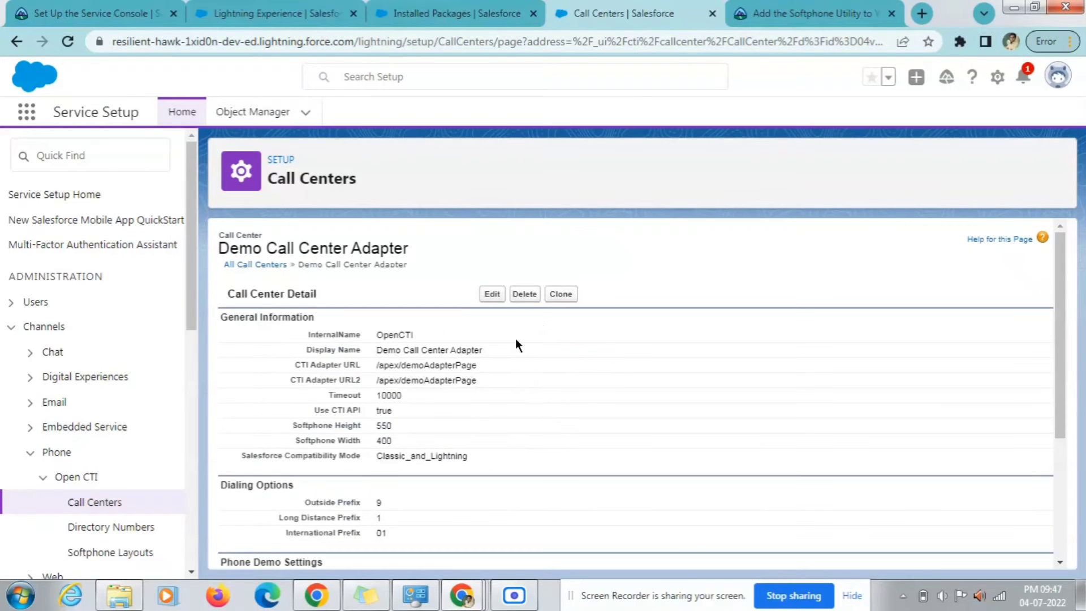
scroll(501, 355, "down", 3)
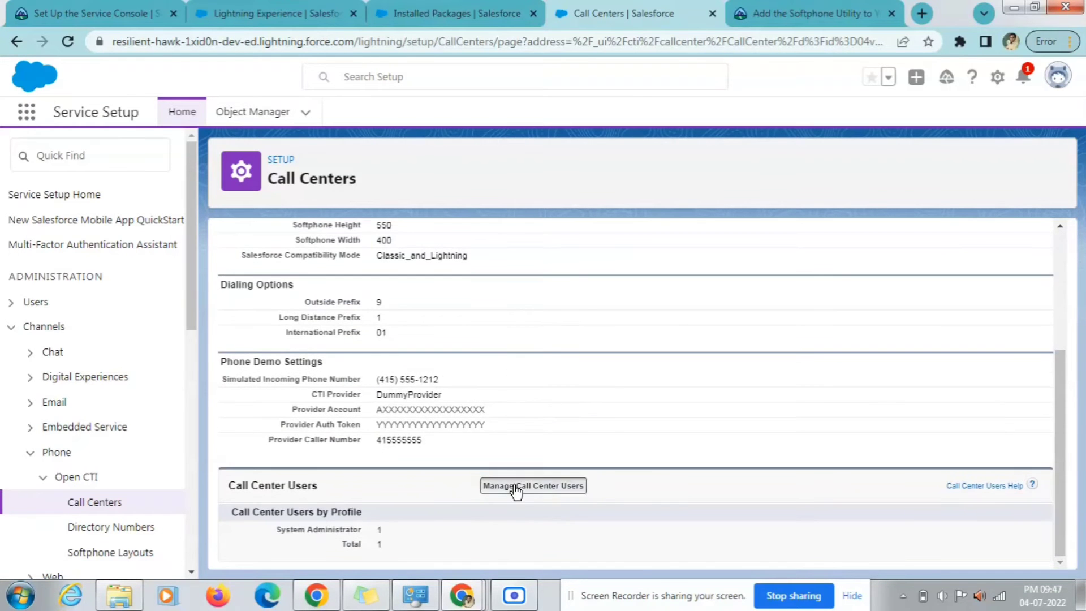
left_click(515, 488)
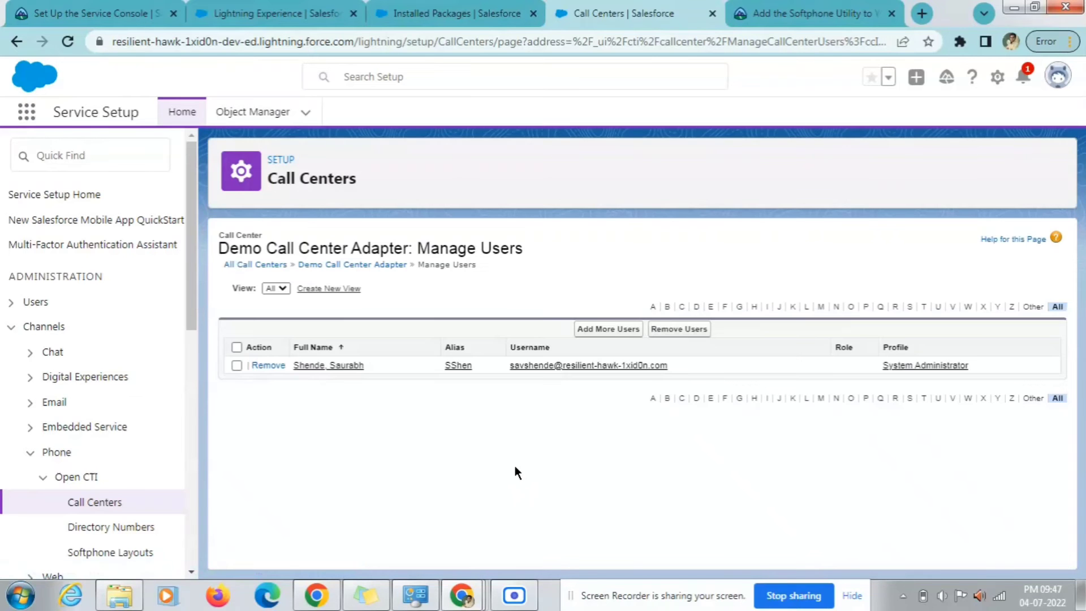
- Find new users without filter criteria and add the Custom: Support Profile user to the Demo Call Center Adapter
left_click(608, 328)
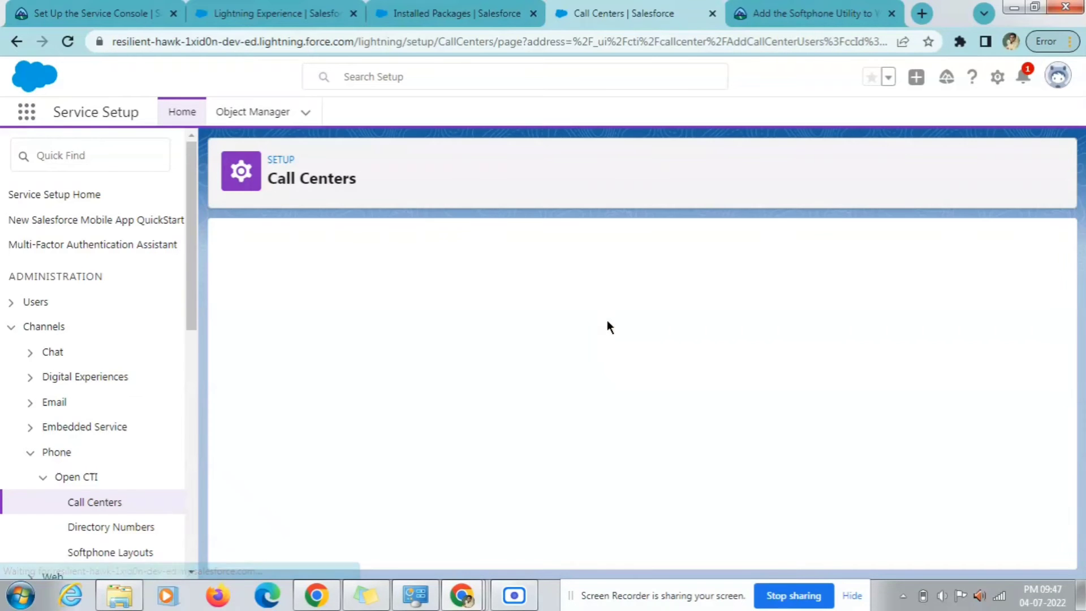
left_click(487, 515)
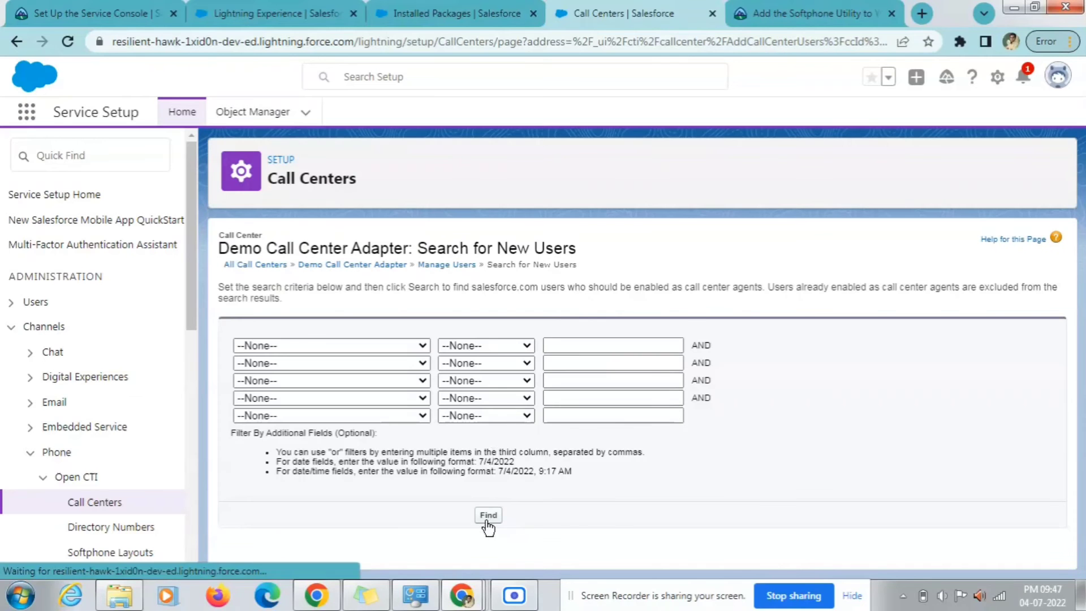
scroll(554, 463, "down", 2)
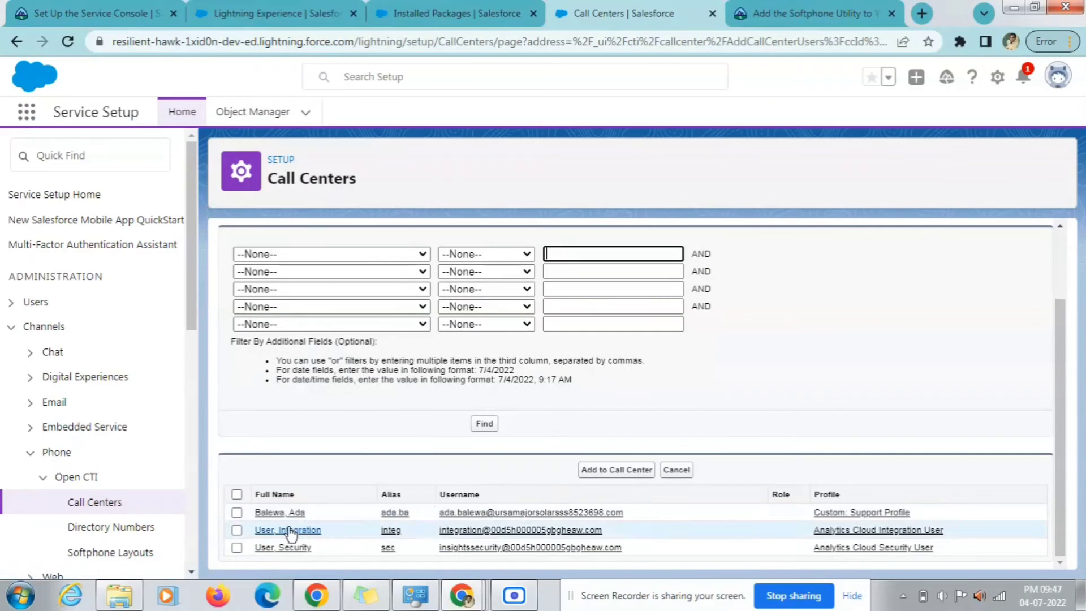
left_click(236, 512)
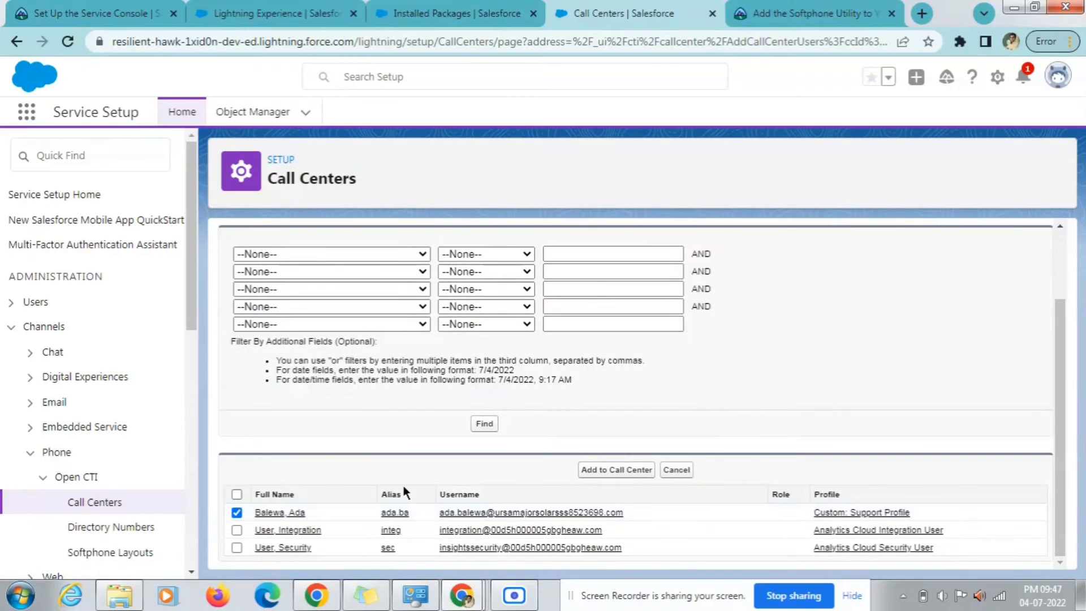
left_click(631, 478)
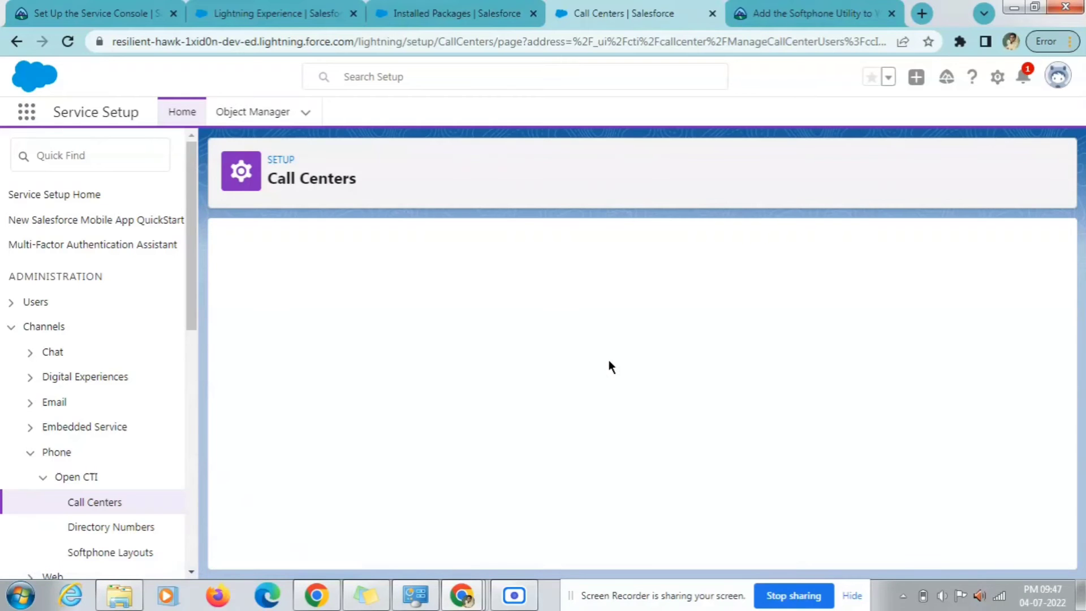
- Consult instruction 1 of Configure Softphone Layouts on Trailhead and open Service Setup Home
left_click(808, 13)
scroll(147, 391, "down", 1)
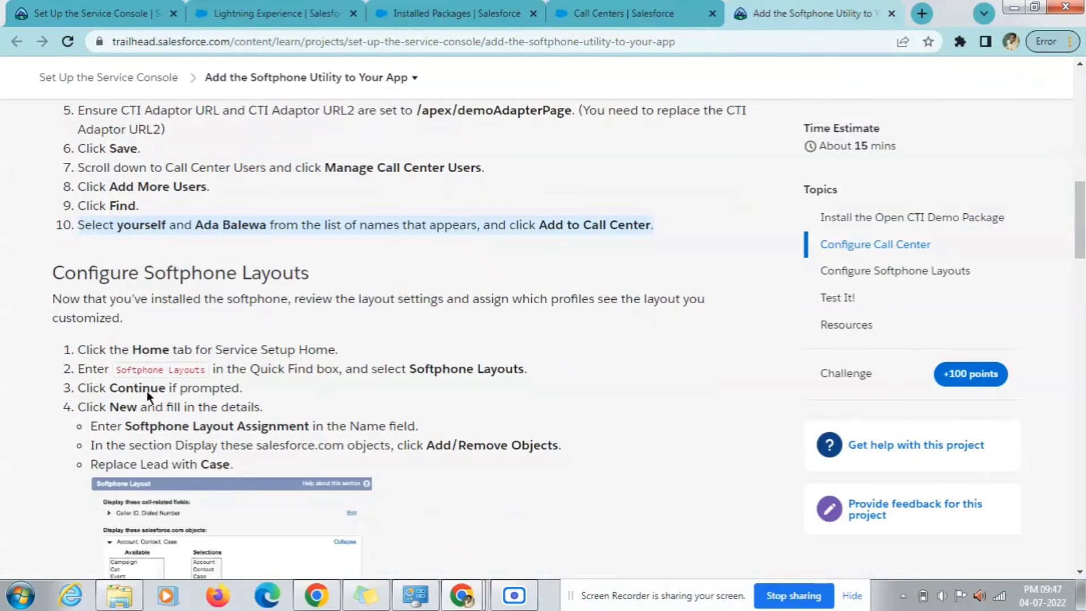
double_click(149, 350)
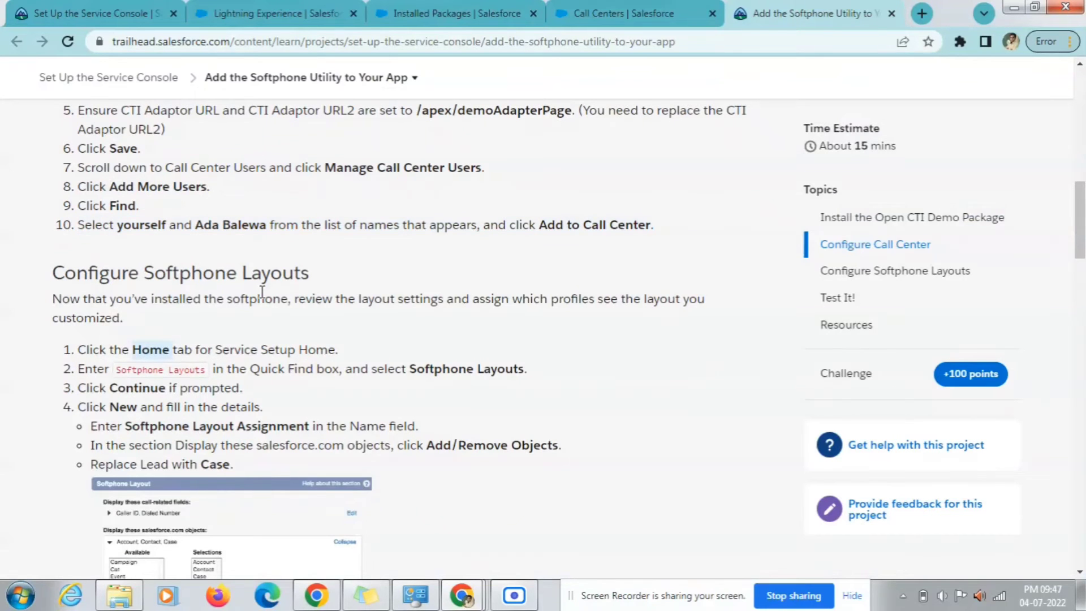
left_click(664, 9)
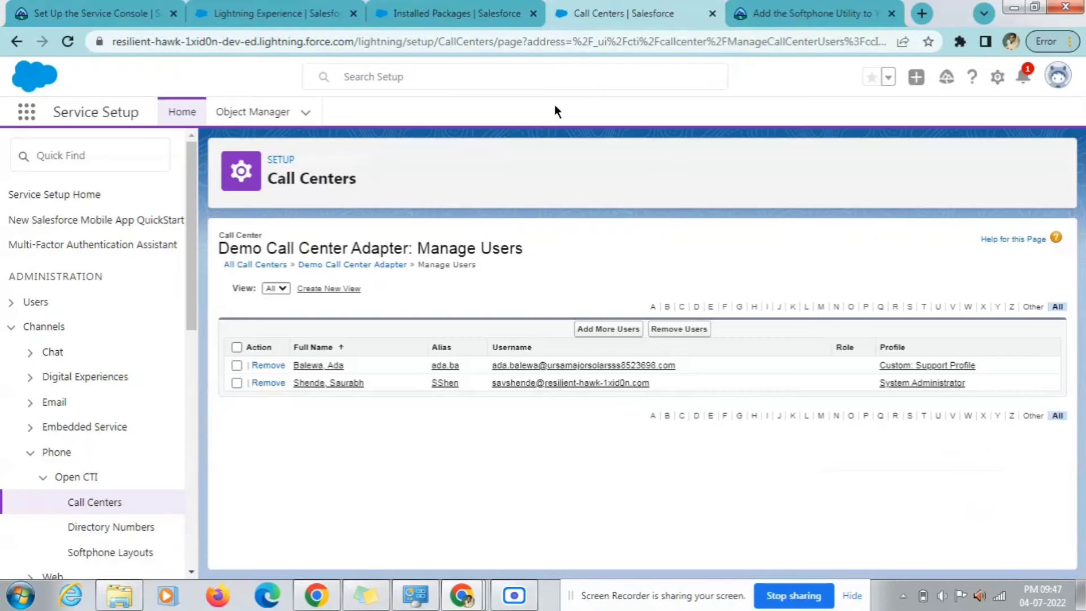
left_click(184, 116)
- Copy "Softphone Layouts" from the Trailhead instructions, find it in Service Setup and open Softphone Layouts
left_click(808, 13)
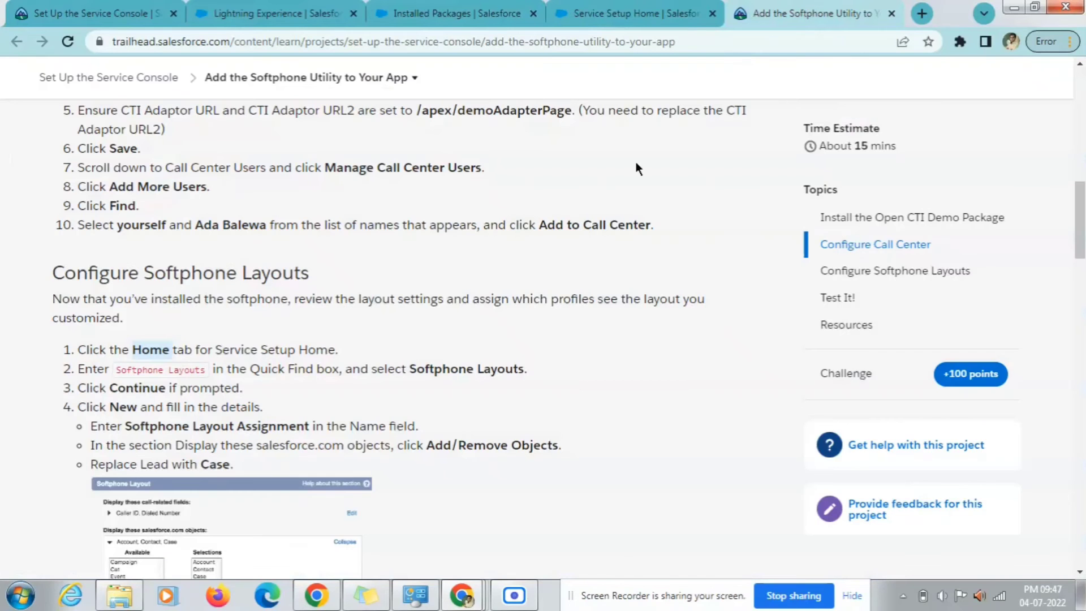
left_click_drag(116, 368, 211, 368)
key("ctrl+c")
left_click(667, 7)
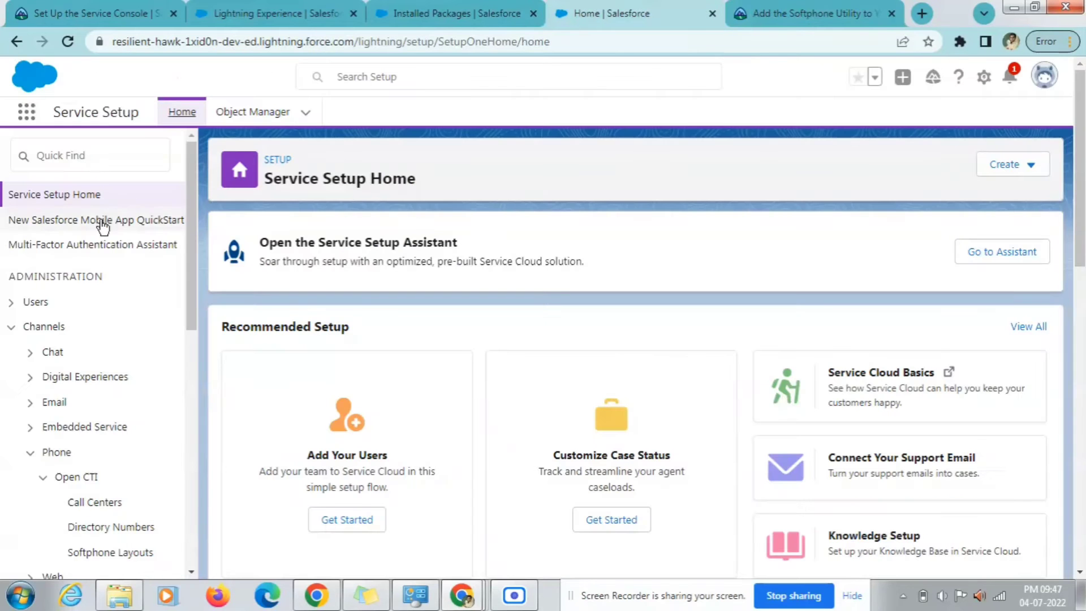
left_click(89, 154)
key("ctrl+v")
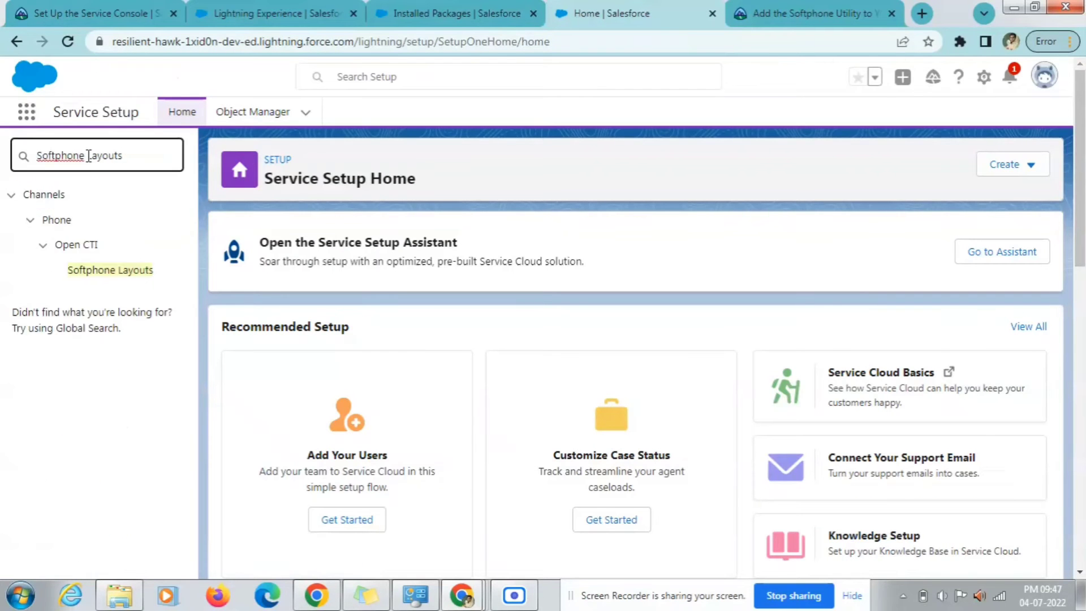
left_click(134, 282)
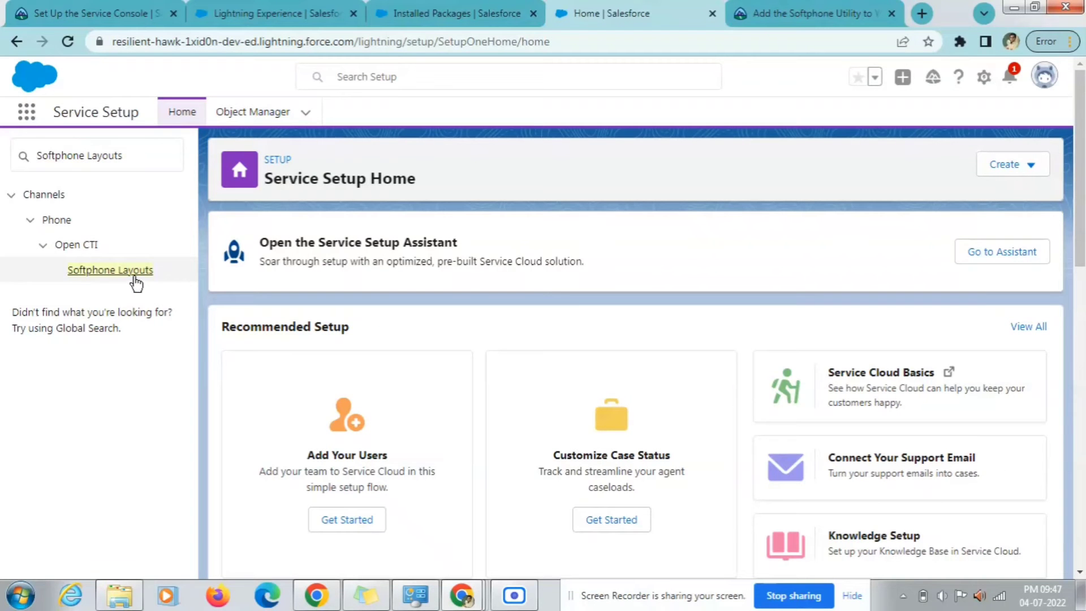
left_click(128, 272)
- Consult instruction 3 on Trailhead and continue past the Salesforce Call Center introduction to the Softphone Layouts page
left_click(769, 23)
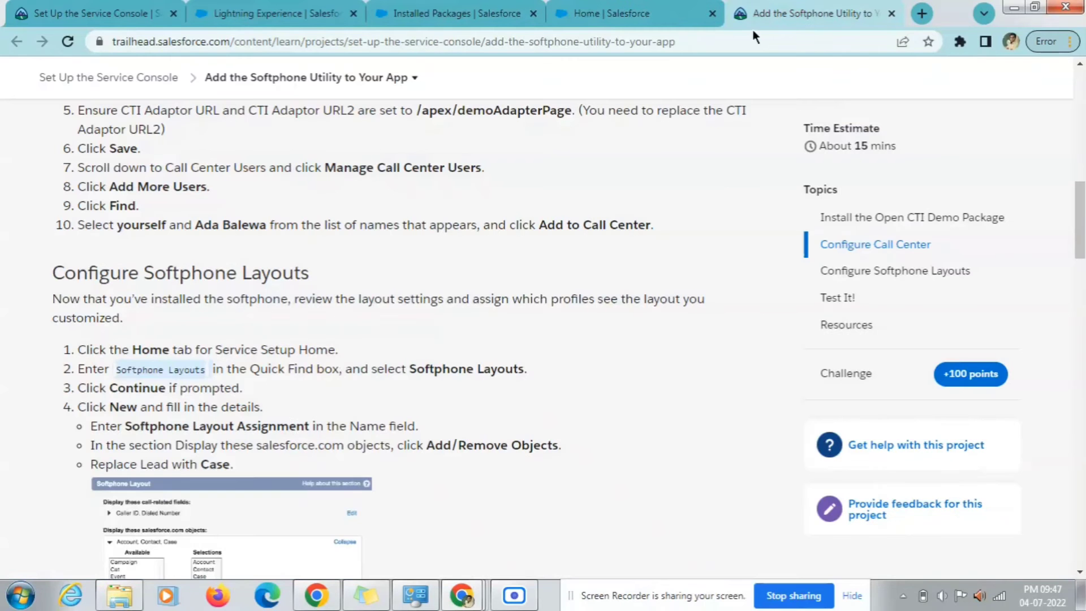
scroll(285, 413, "down", 2)
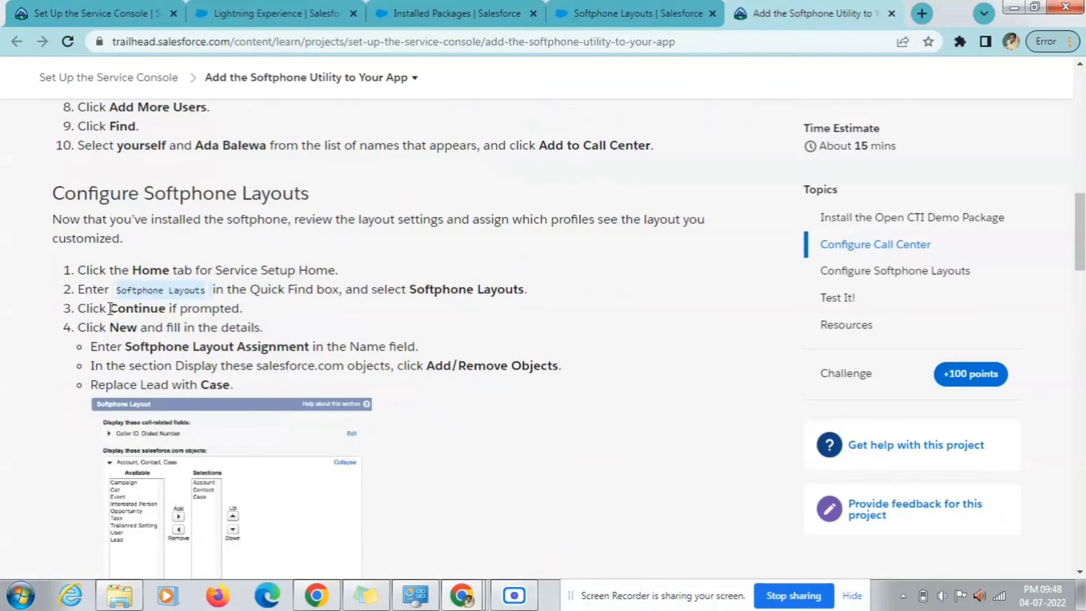
left_click_drag(109, 308, 242, 309)
left_click(571, 12)
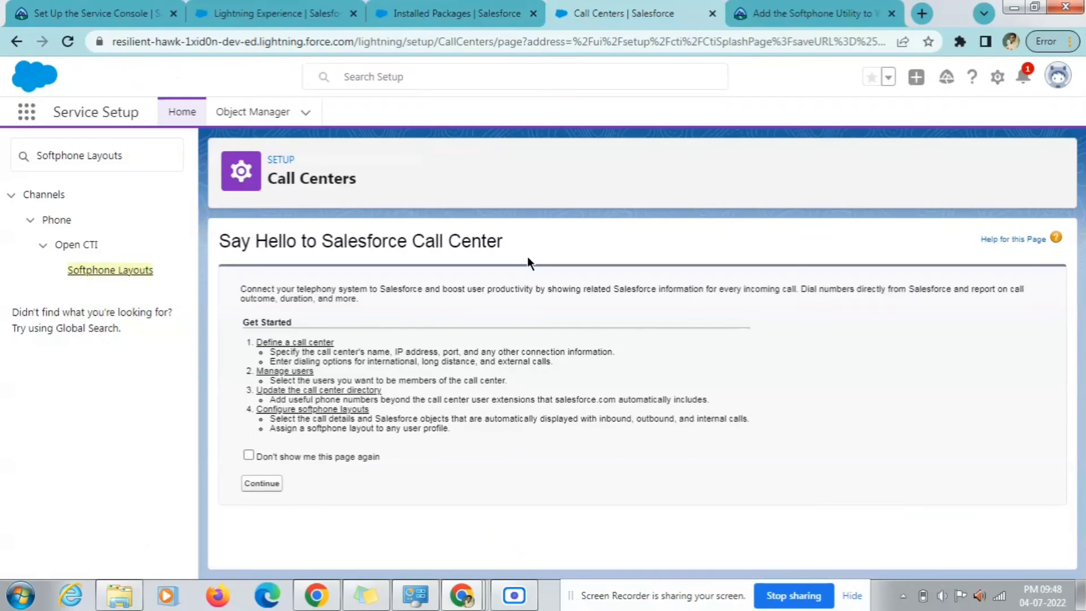
left_click(268, 484)
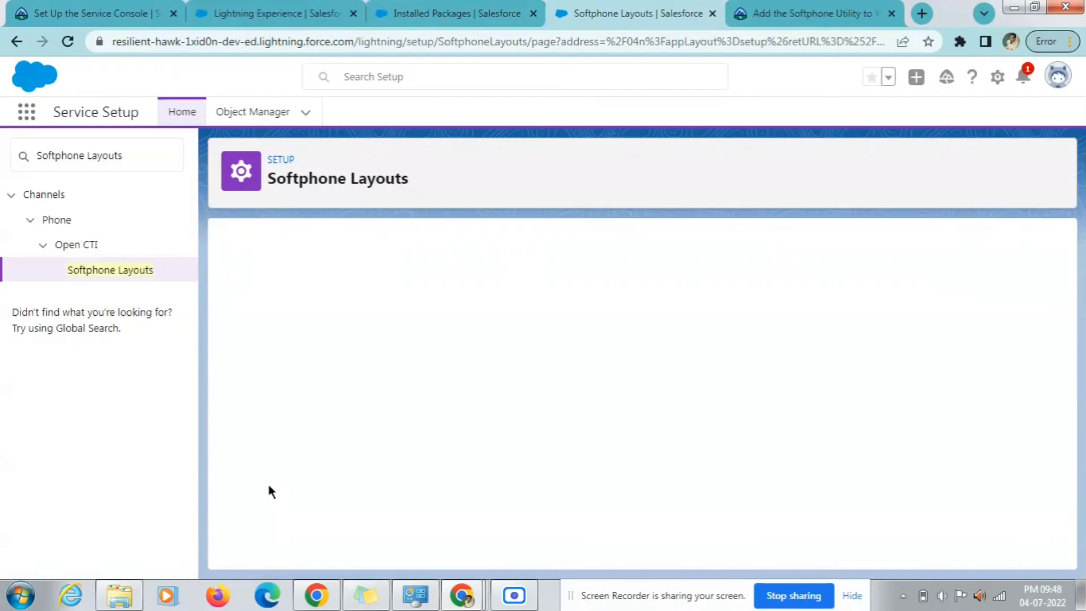
- Consult instruction 4 on Trailhead for the layout name and open the Softphone Layout Assignment page
left_click(815, 7)
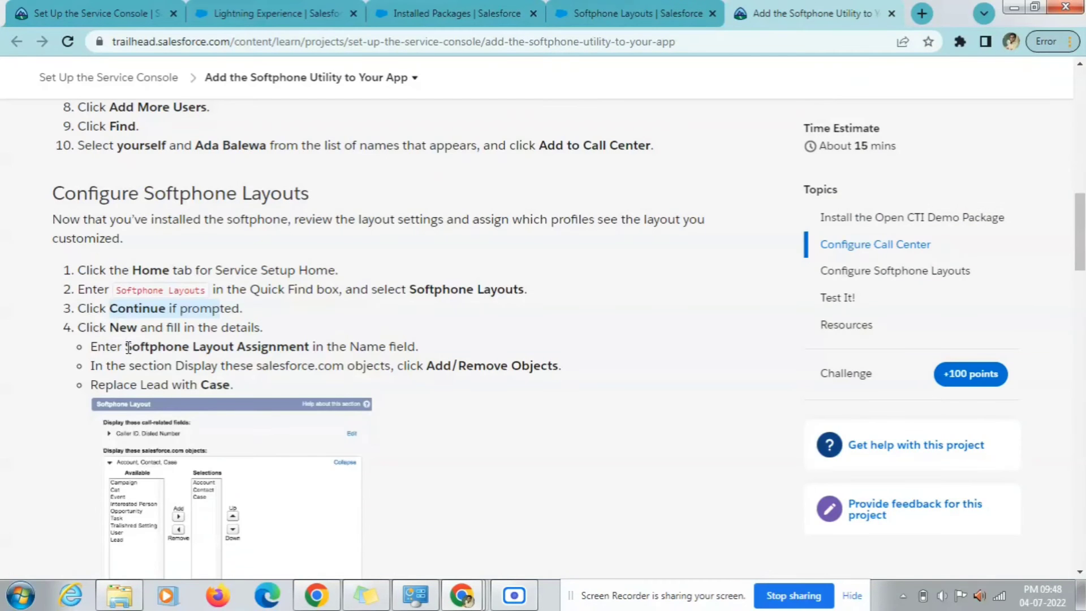
left_click_drag(126, 346, 308, 346)
left_click(588, 17)
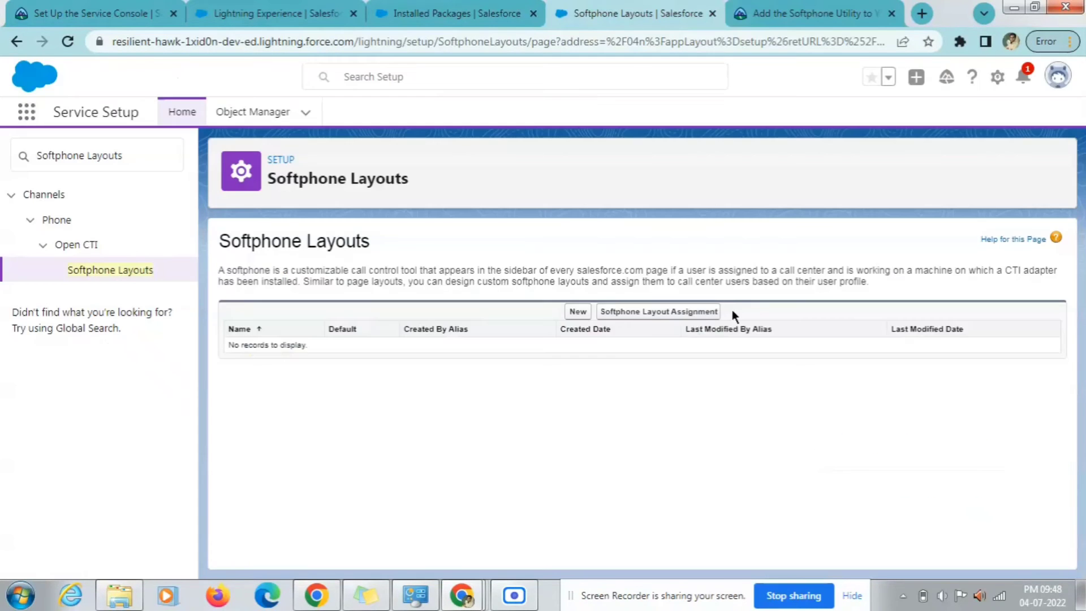
left_click(688, 313)
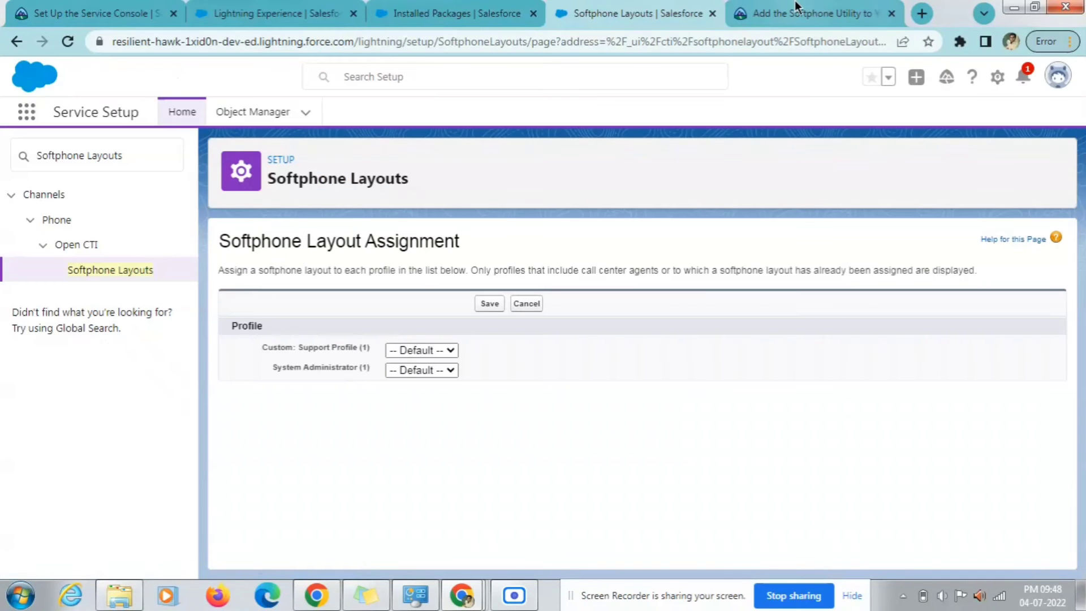
- Compare the instruction 4 details on Trailhead with the layout choices for Custom: Support Profile in Softphone Layout Assignment
left_click(778, 14)
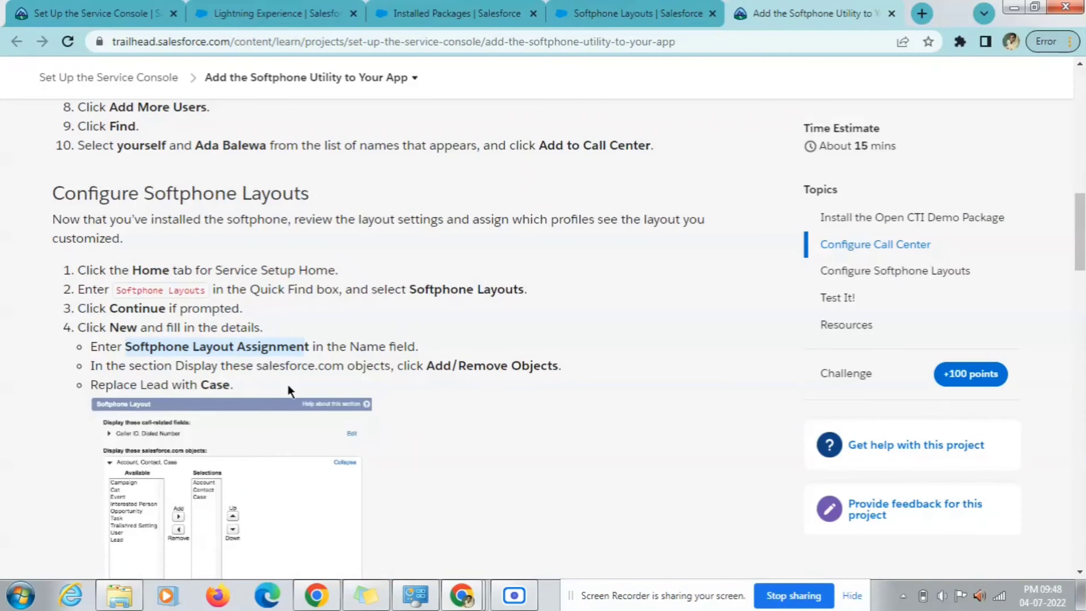
scroll(318, 385, "down", 2)
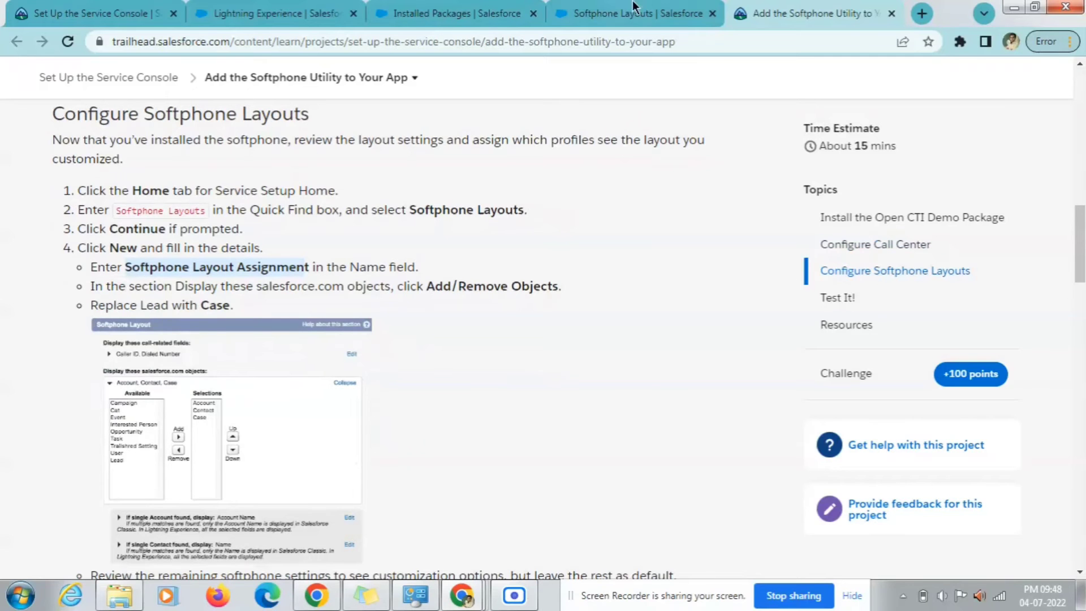
left_click(669, 6)
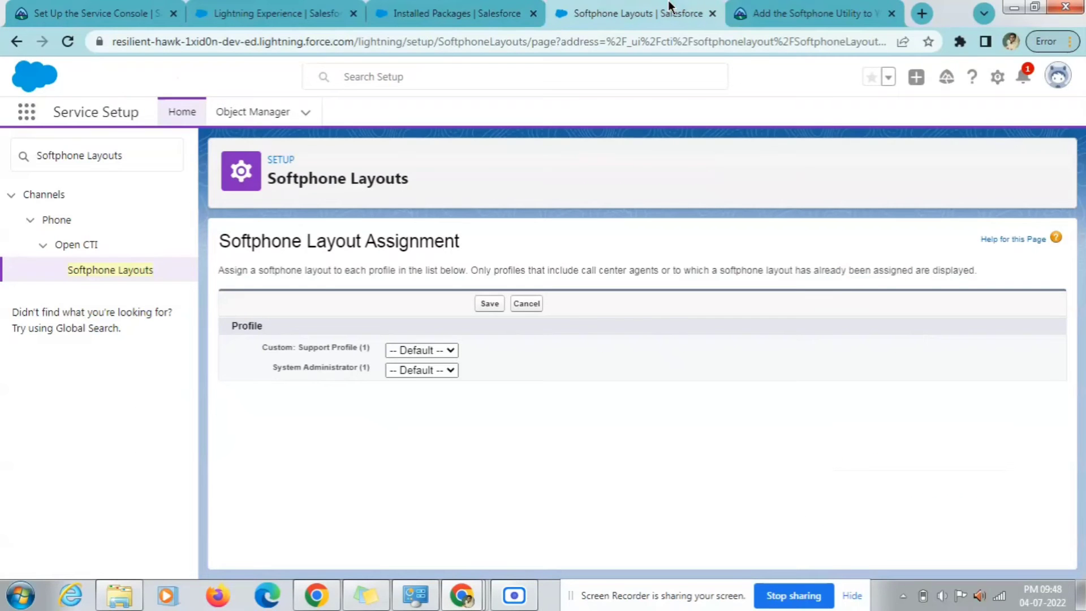
left_click(425, 351)
left_click(513, 366)
left_click(820, 9)
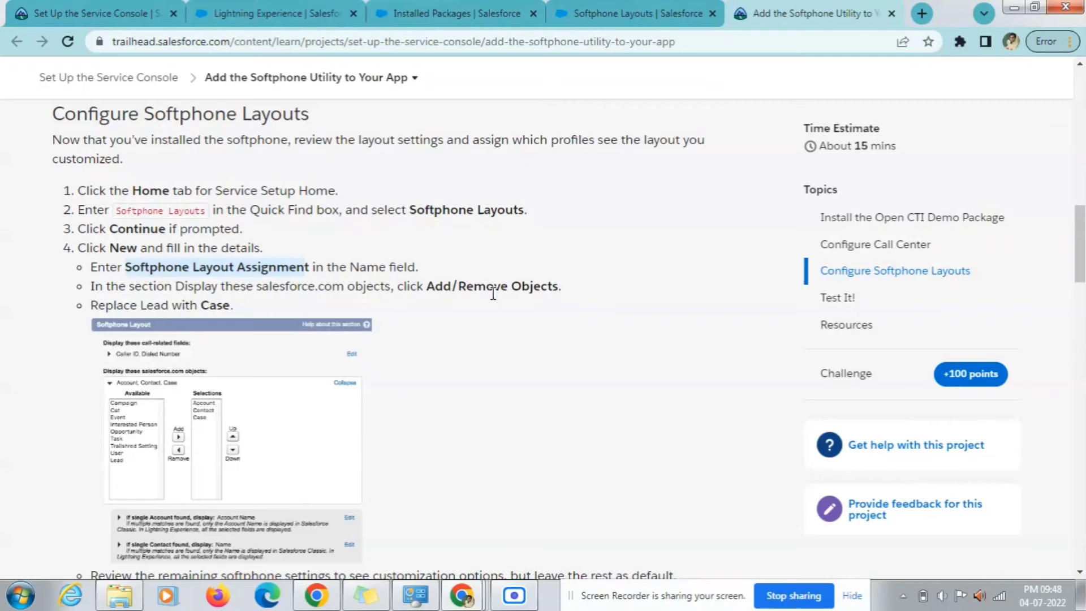
key("ctrl+shift+Tab")
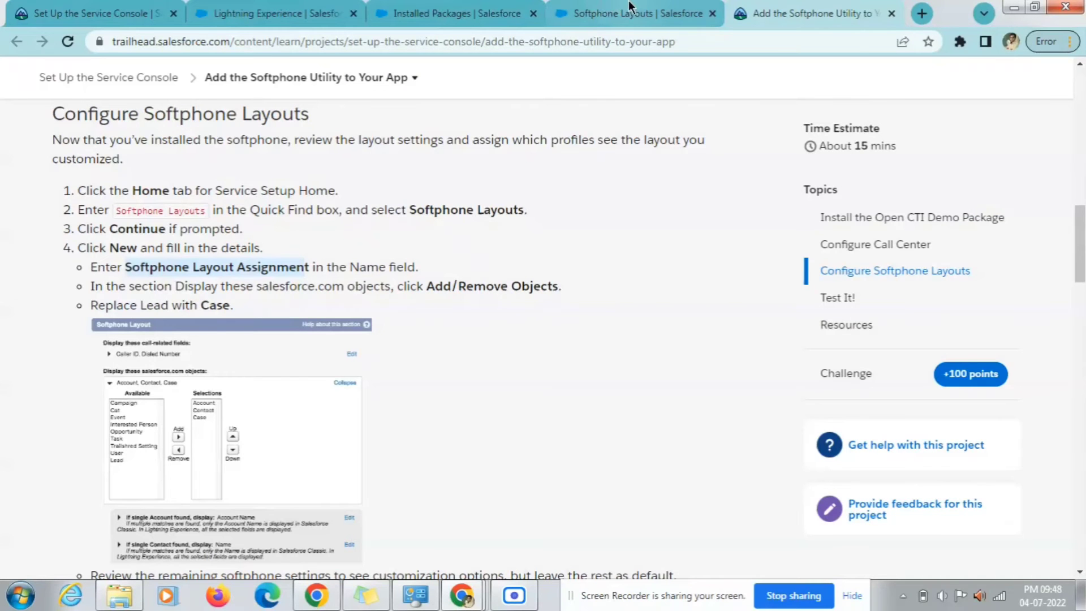
- Check the layout choices for System Administrator and save the Softphone Layout Assignment page with the default layouts
left_click(420, 368)
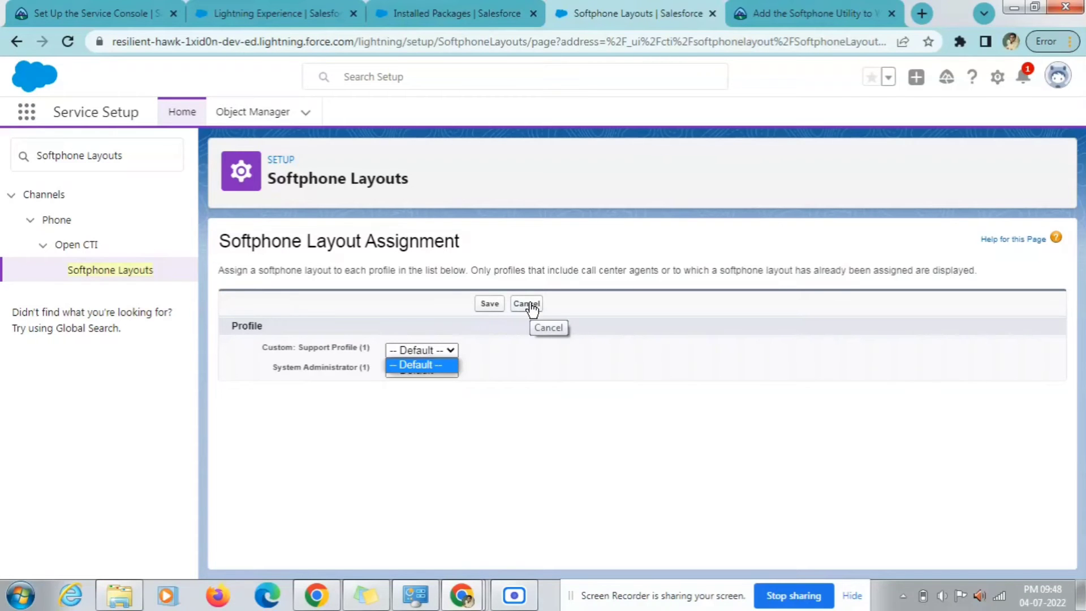
left_click(516, 344)
left_click(487, 304)
- Reread the Configure Softphone Layouts instructions on Trailhead and return to the Softphone Layouts list in Salesforce
left_click(775, 13)
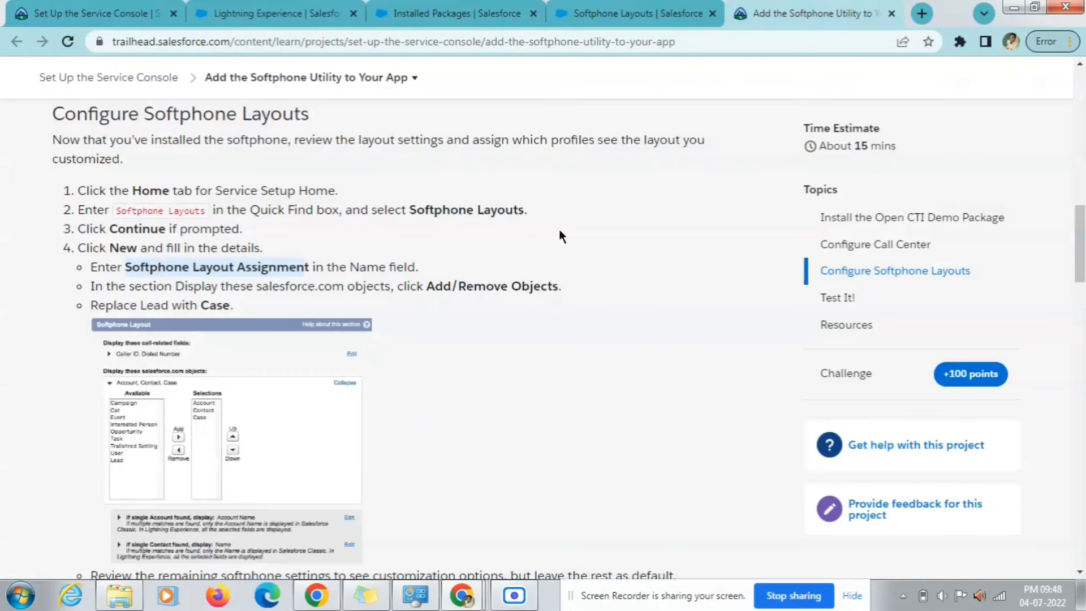
scroll(252, 374, "down", 4)
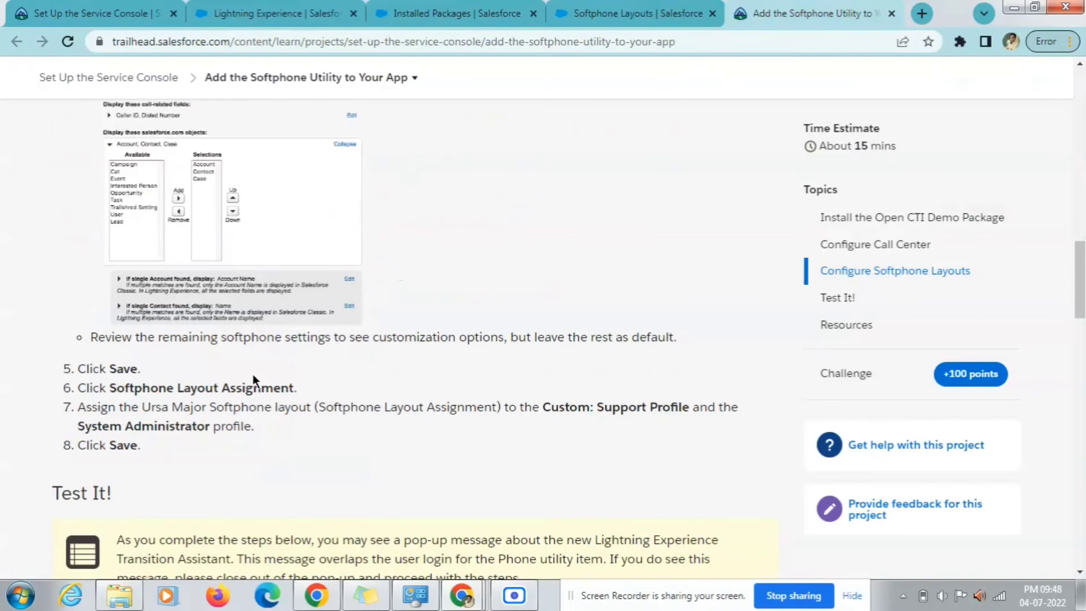
scroll(253, 378, "down", 5)
scroll(253, 374, "up", 12)
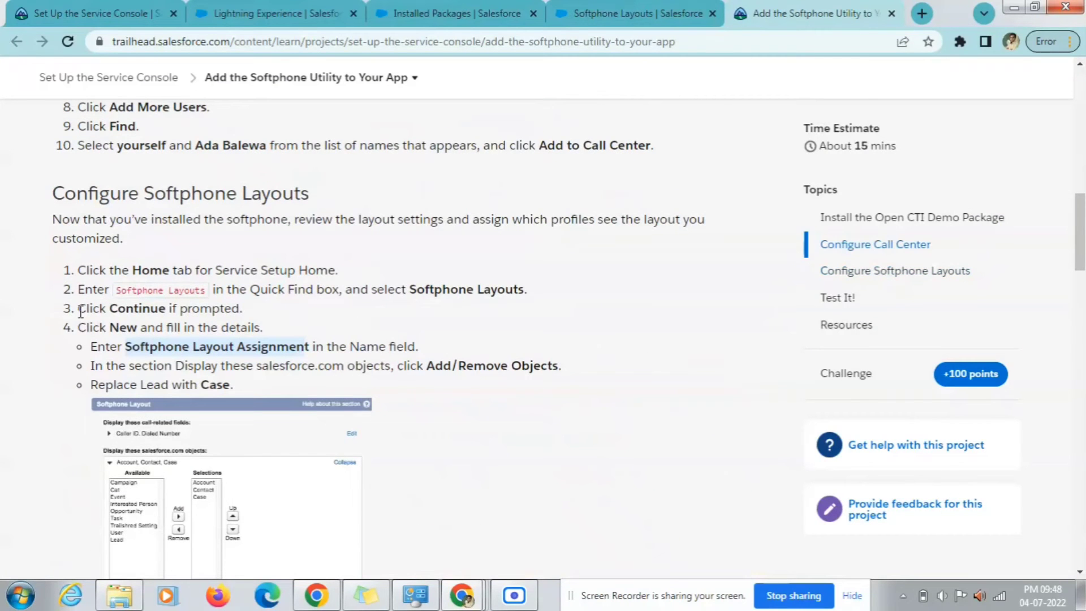
left_click_drag(112, 310, 231, 313)
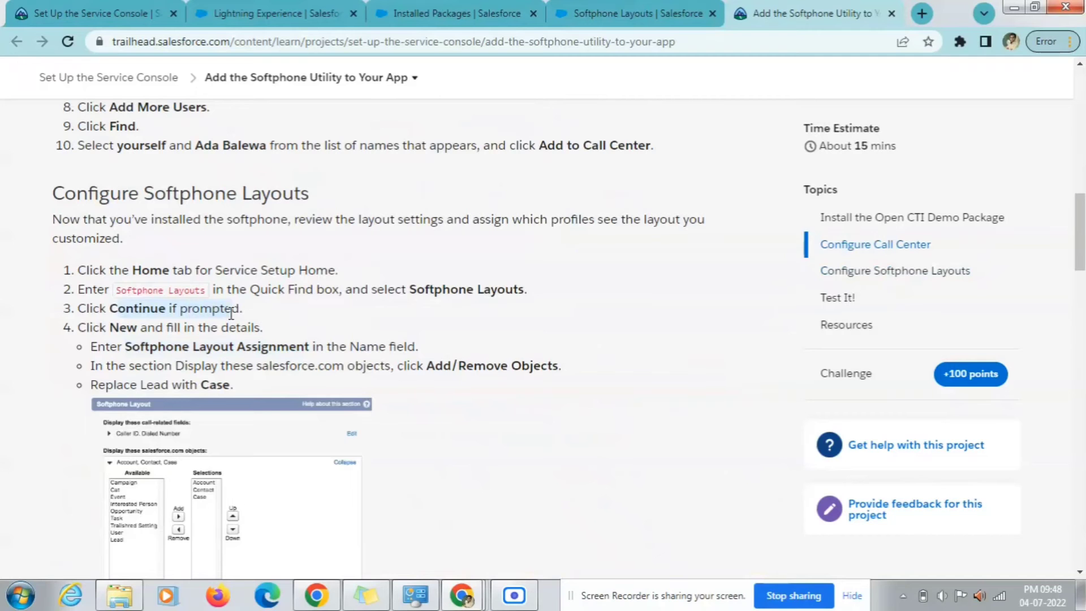
left_click(617, 13)
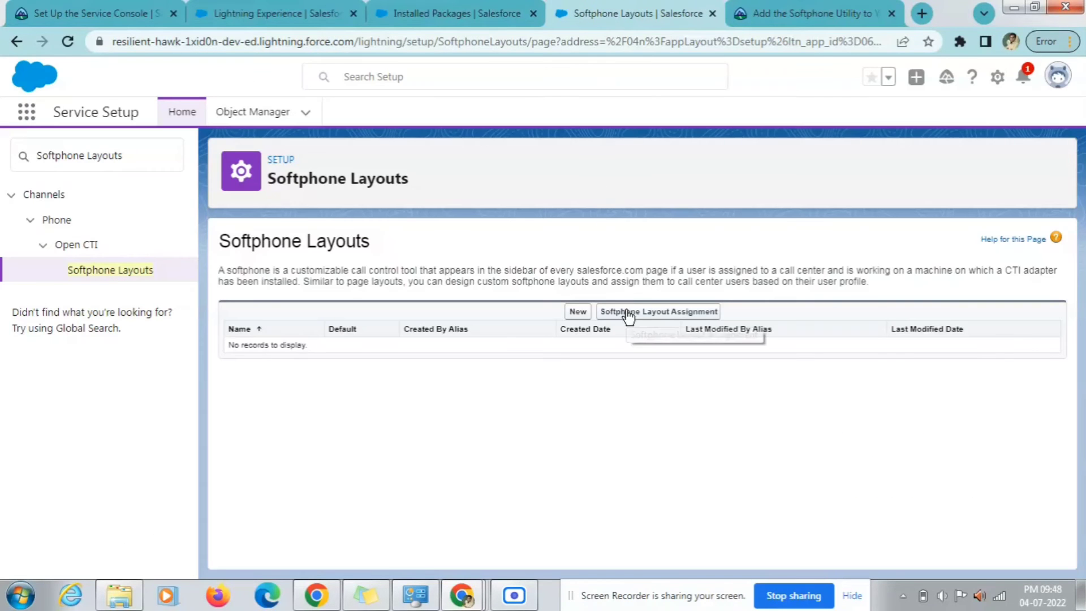
- Copy "Softphone Layout Assignment" from the Trailhead instructions and enter it as the name of a new softphone layout
left_click(740, 11)
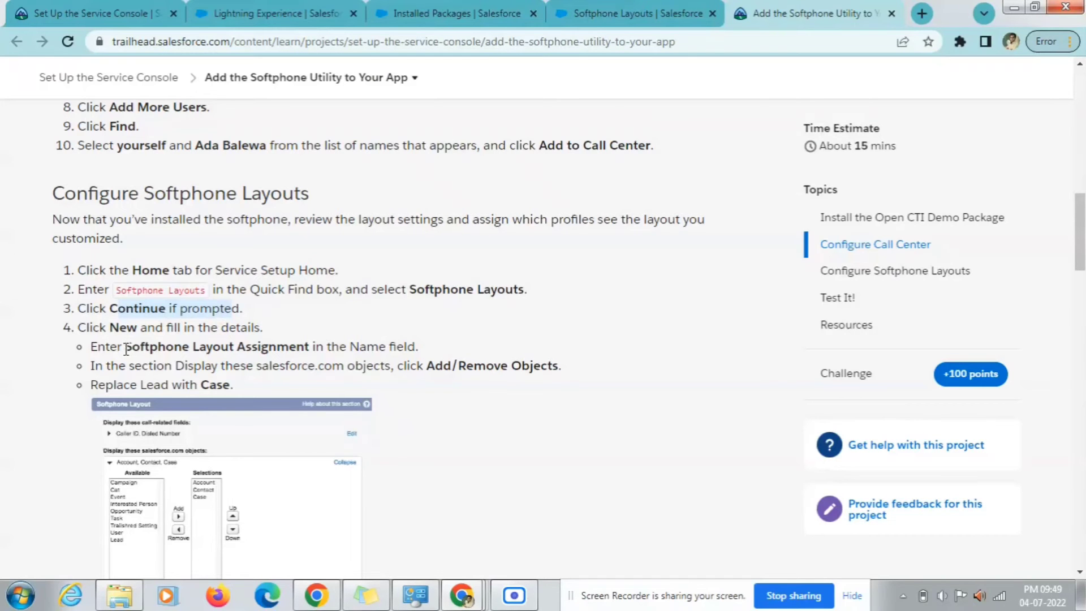
left_click_drag(125, 347, 310, 348)
key("ctrl+c")
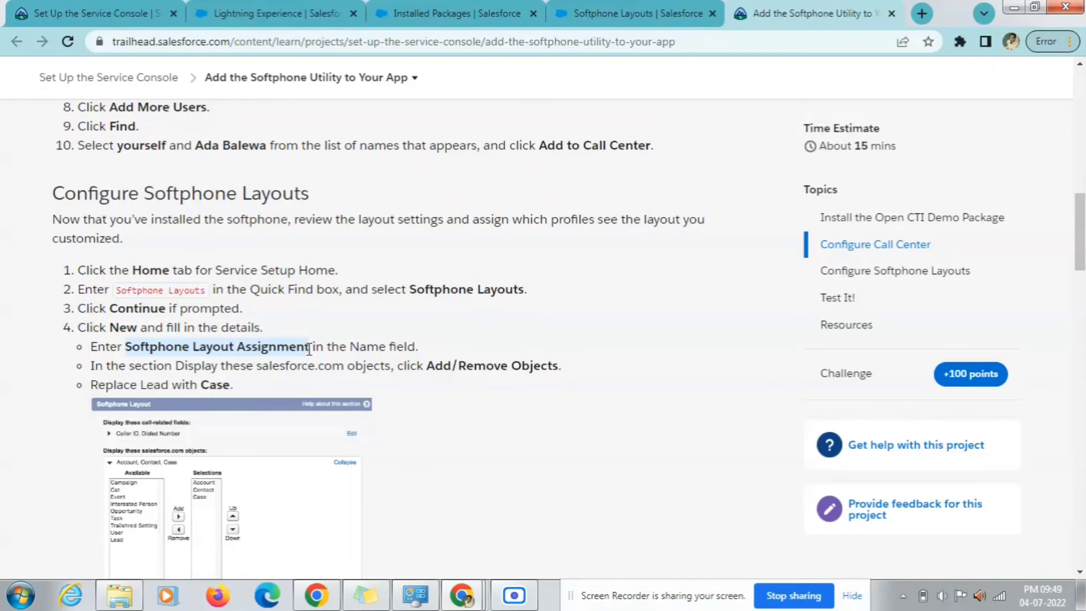
left_click(579, 17)
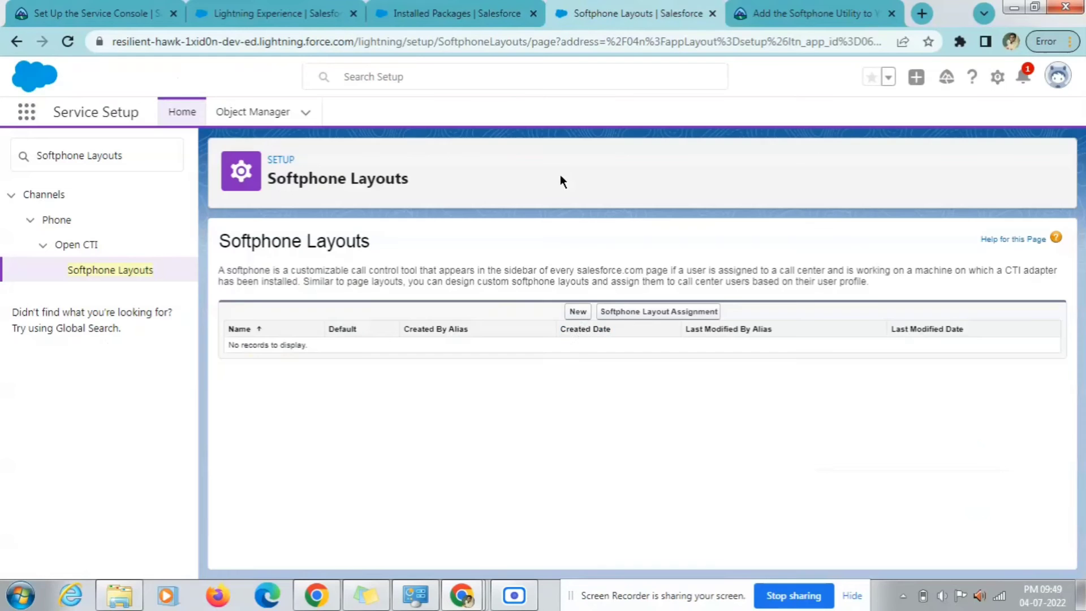
left_click(578, 310)
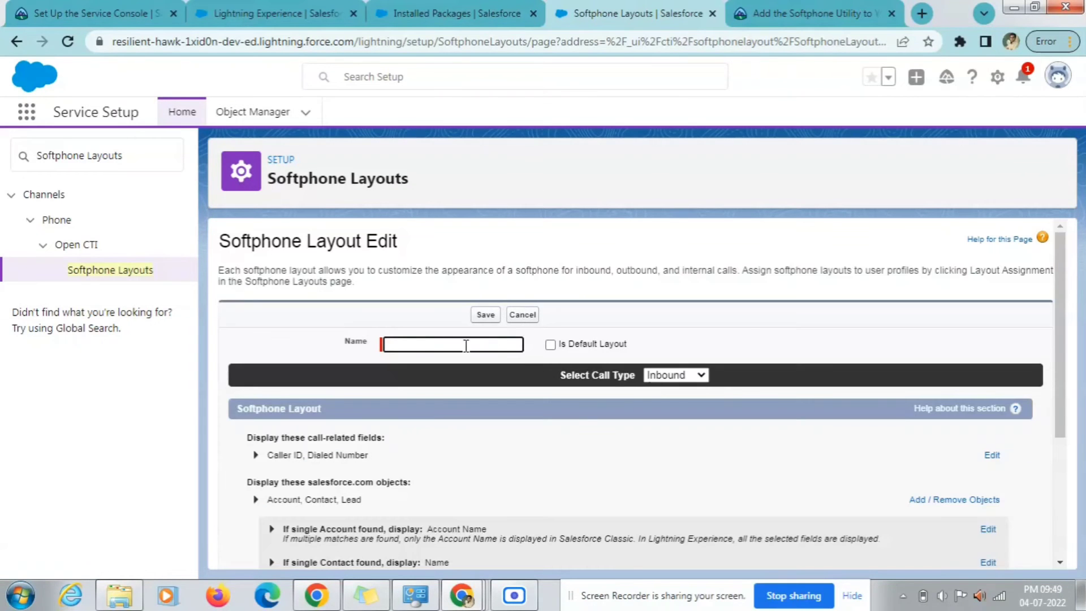
key("ctrl+v")
- Consult Trailhead's instruction for the displayed salesforce.com objects and look through the layout sections on the Softphone Layout Edit page
left_click(809, 13)
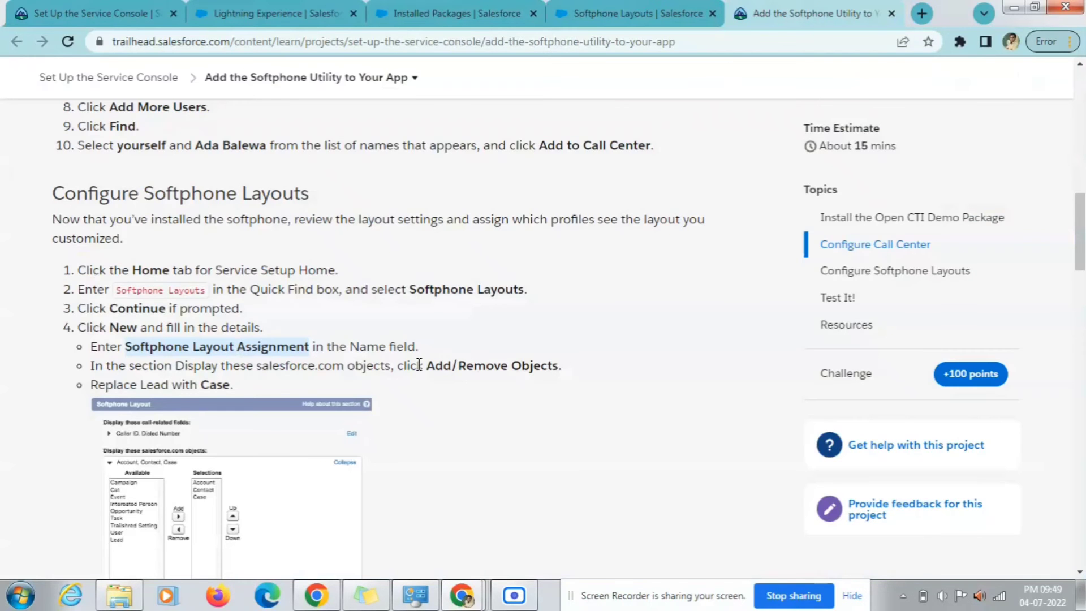
left_click(633, 13)
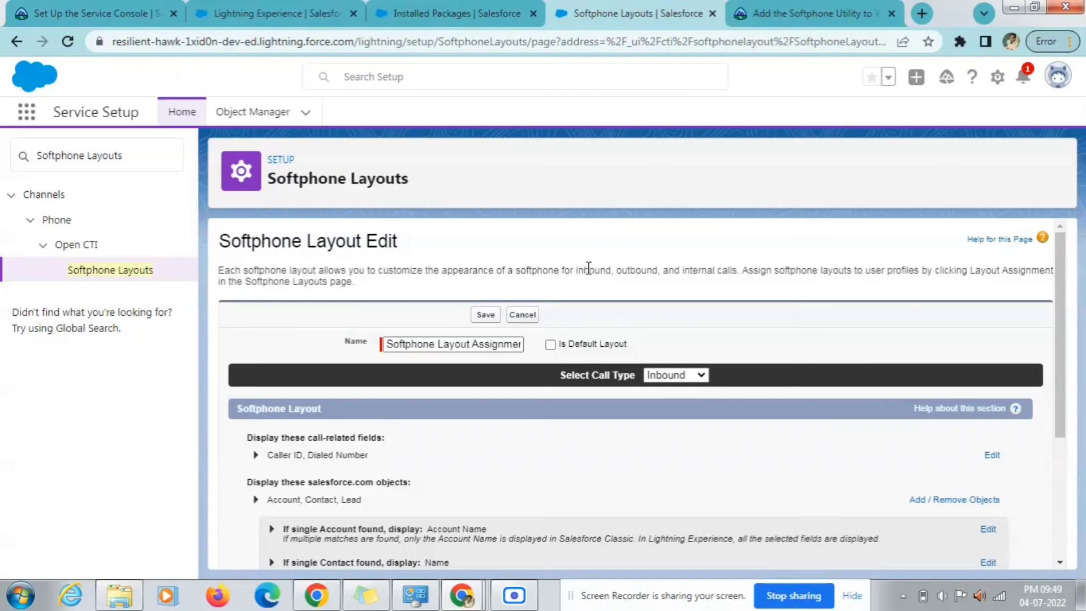
scroll(589, 280, "down", 1)
scroll(498, 402, "down", 2)
scroll(498, 403, "up", 2)
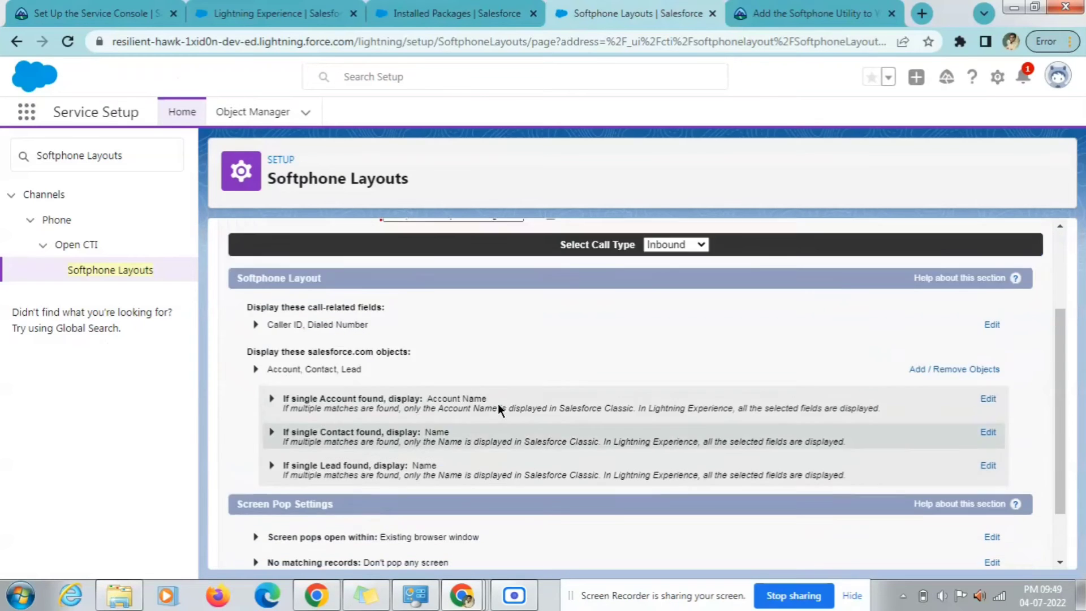
scroll(497, 402, "down", 3)
scroll(497, 402, "up", 2)
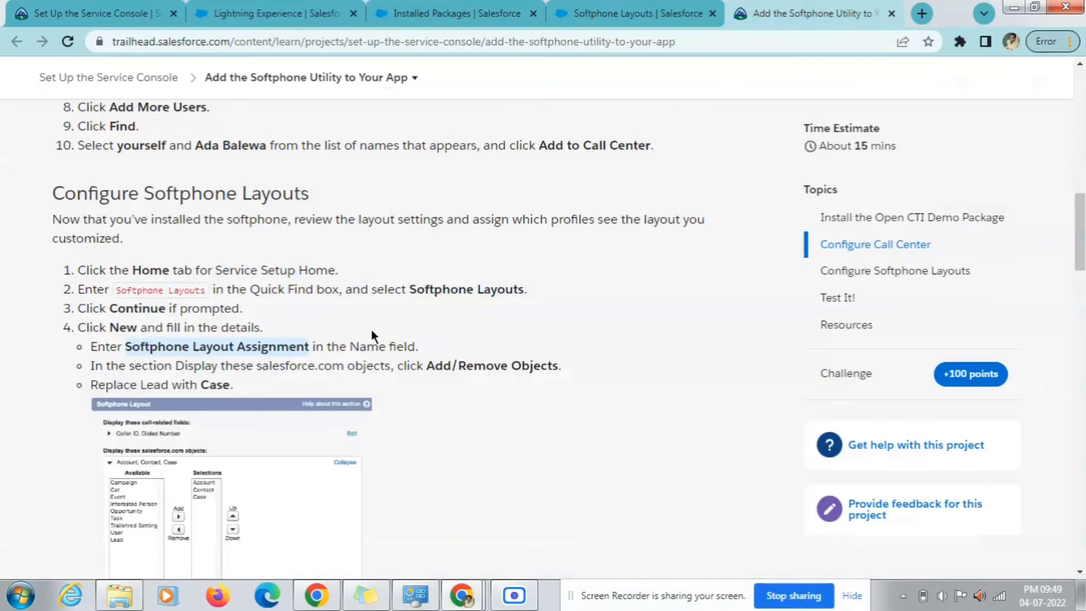
- Copy "Add/Remove Objects" from Trailhead and search the Softphone Layout Edit page for it, shortening the term to "Add/Remov"
left_click(372, 331)
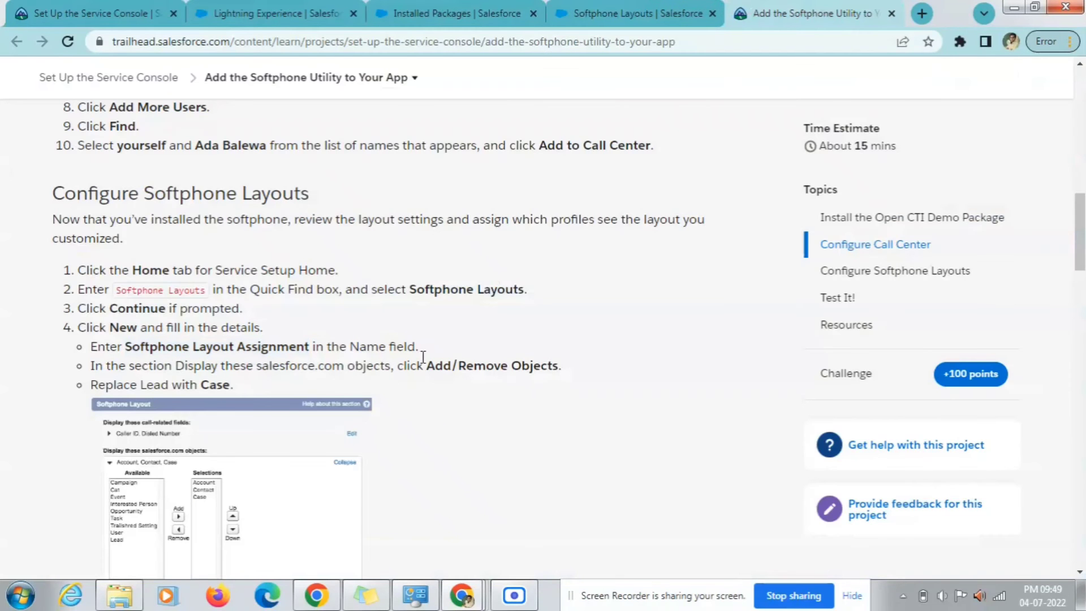
left_click_drag(427, 361, 546, 362)
key("ctrl+c")
left_click(628, 13)
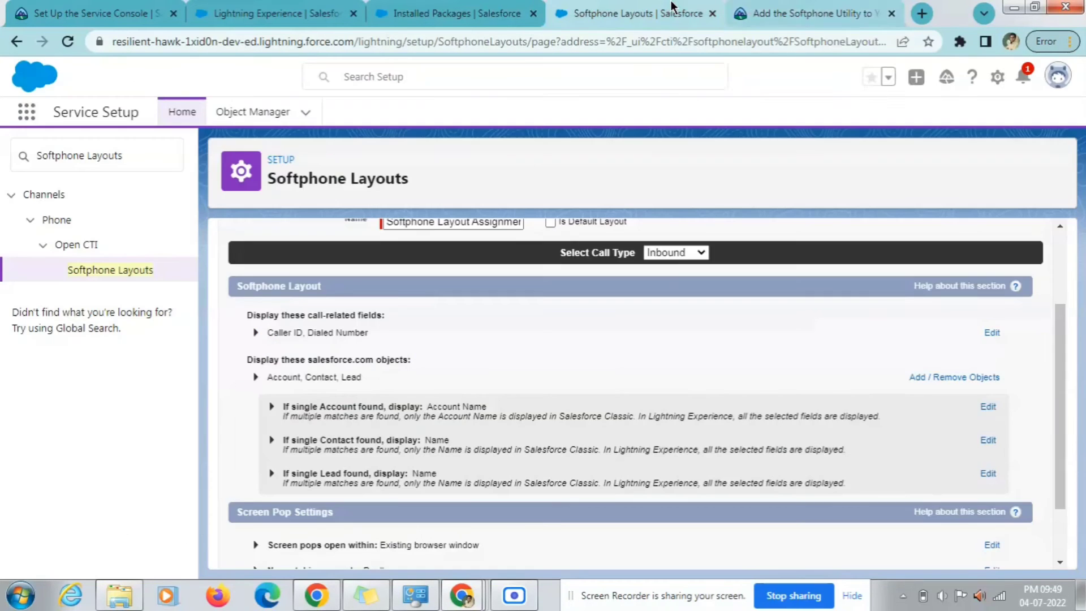
key("ctrl+f")
key("ctrl+v")
key("BackSpace")
key("BackSpace")
key("BackSpace")
key("BackSpace")
key("BackSpace")
key("BackSpace")
key("BackSpace")
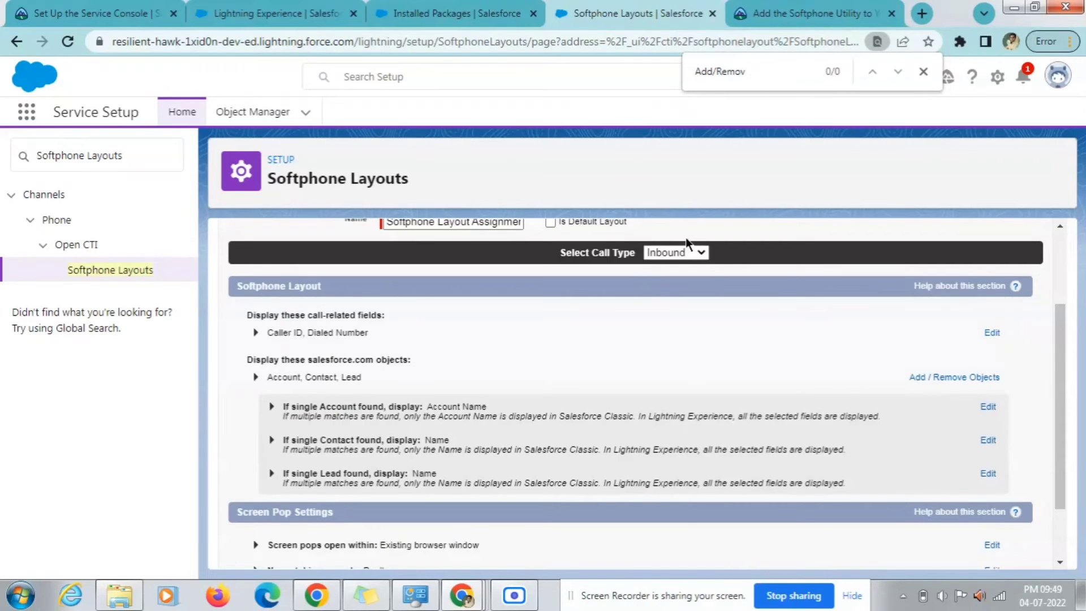
- Open Add / Remove Objects for the displayed salesforce.com objects in the softphone layout
left_click(683, 252)
left_click(577, 334)
scroll(343, 402, "down", 2)
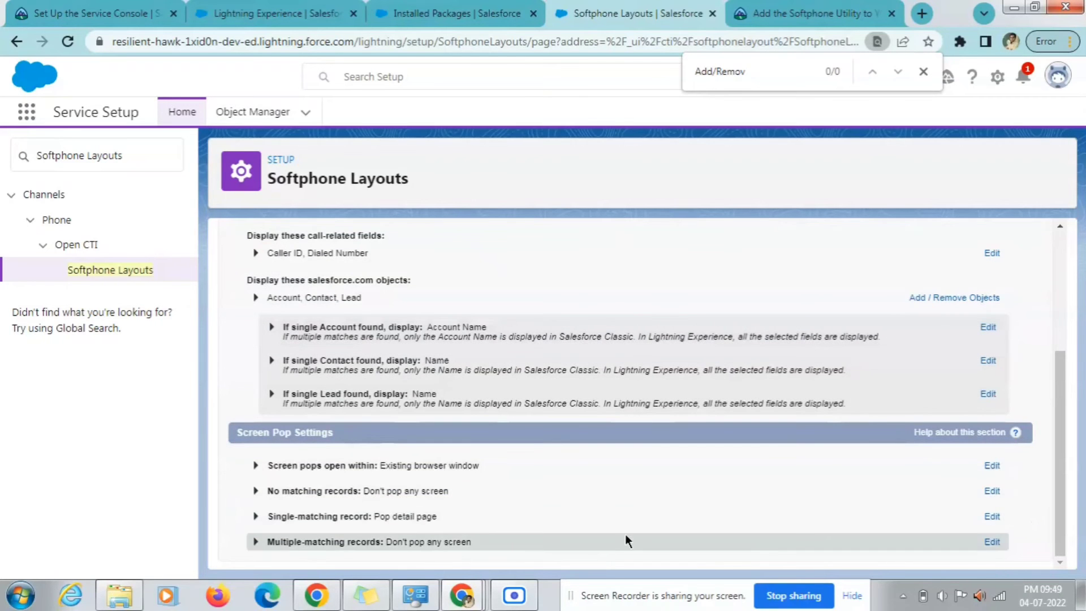
scroll(625, 536, "up", 2)
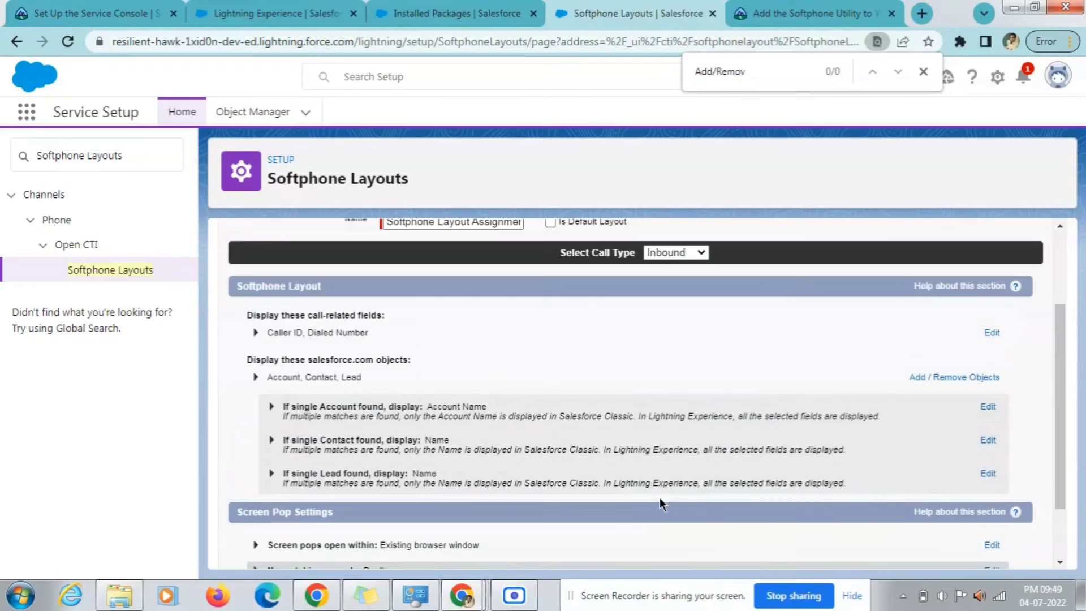
left_click(943, 377)
- Consult the instruction and example picture on Trailhead about replacing Lead with Case, and return to the softphone layout
left_click(794, 13)
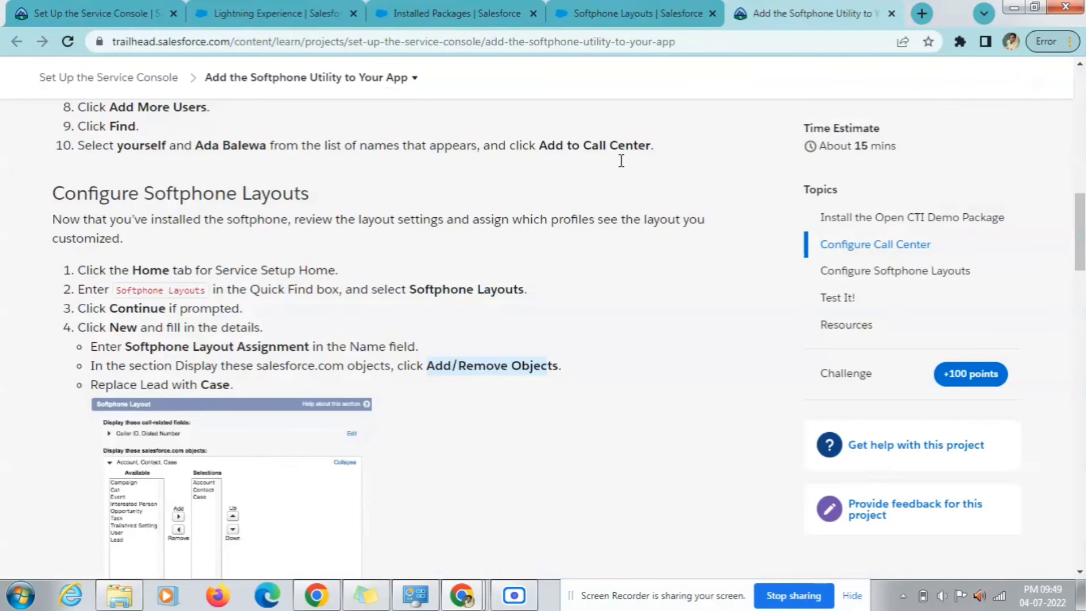
scroll(283, 390, "down", 1)
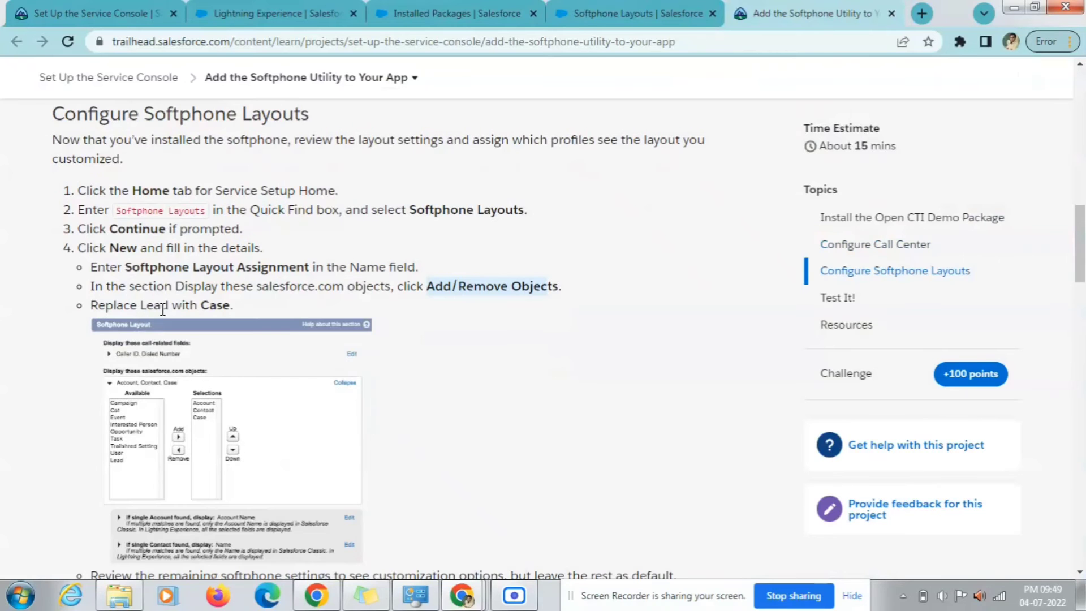
scroll(228, 319, "down", 3)
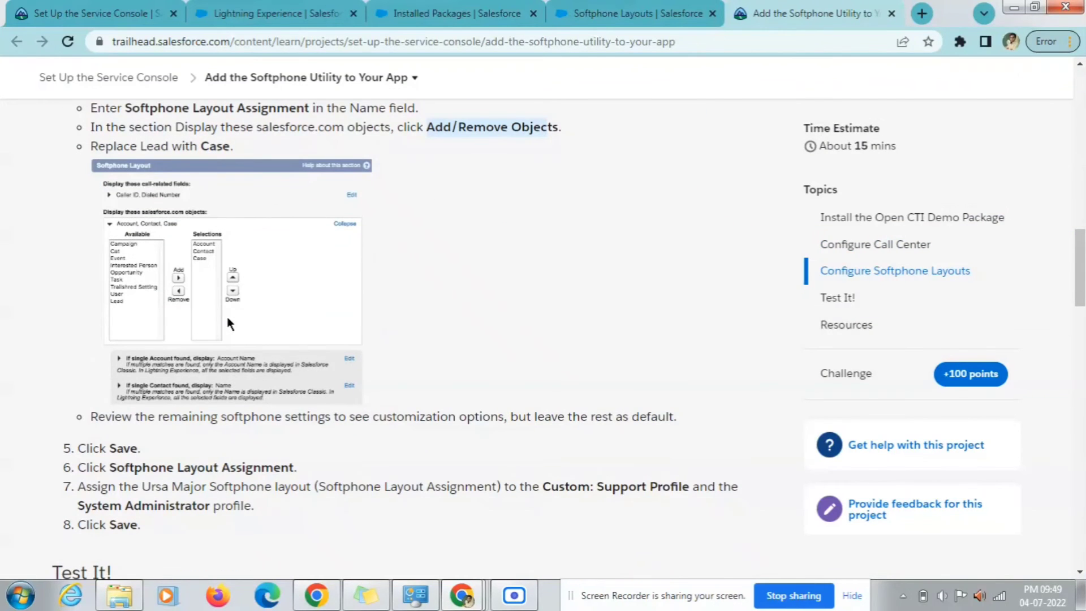
left_click(629, 8)
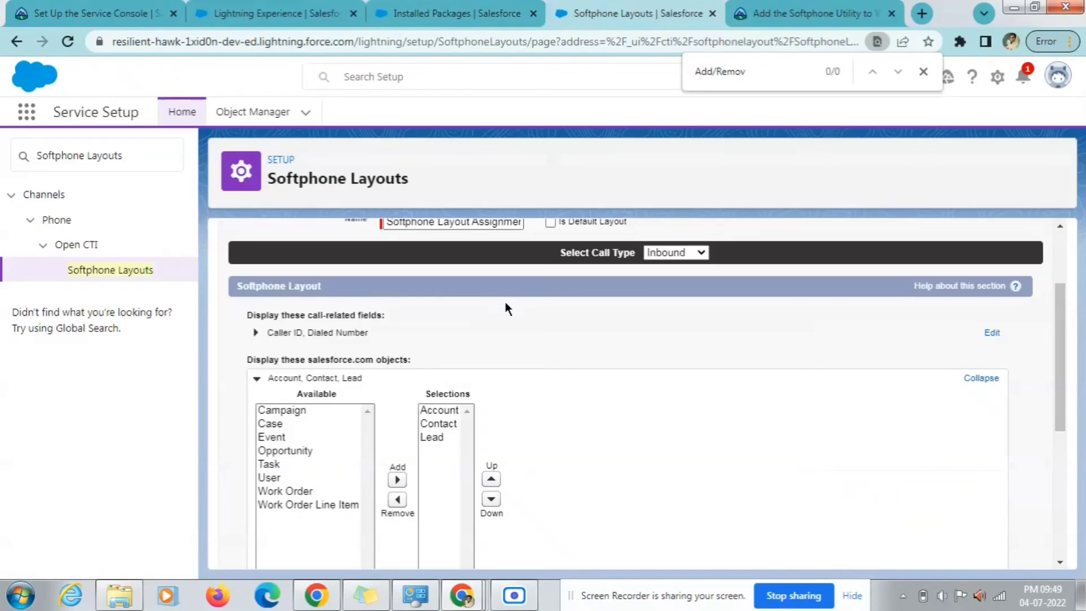
- Move Case into the selected salesforce.com objects and back out to the available ones
left_click(276, 423)
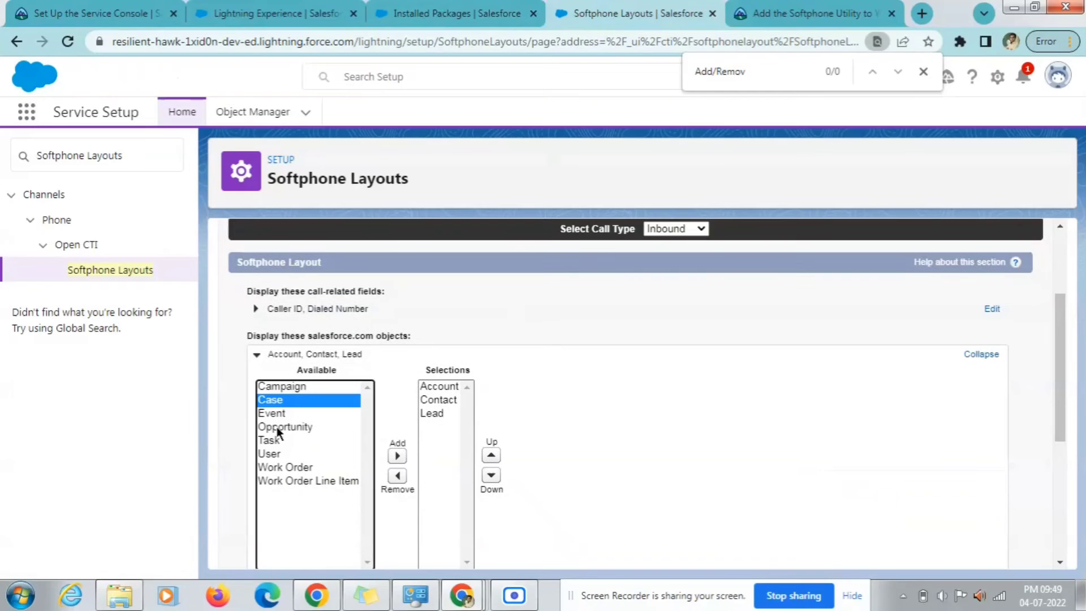
left_click(397, 456)
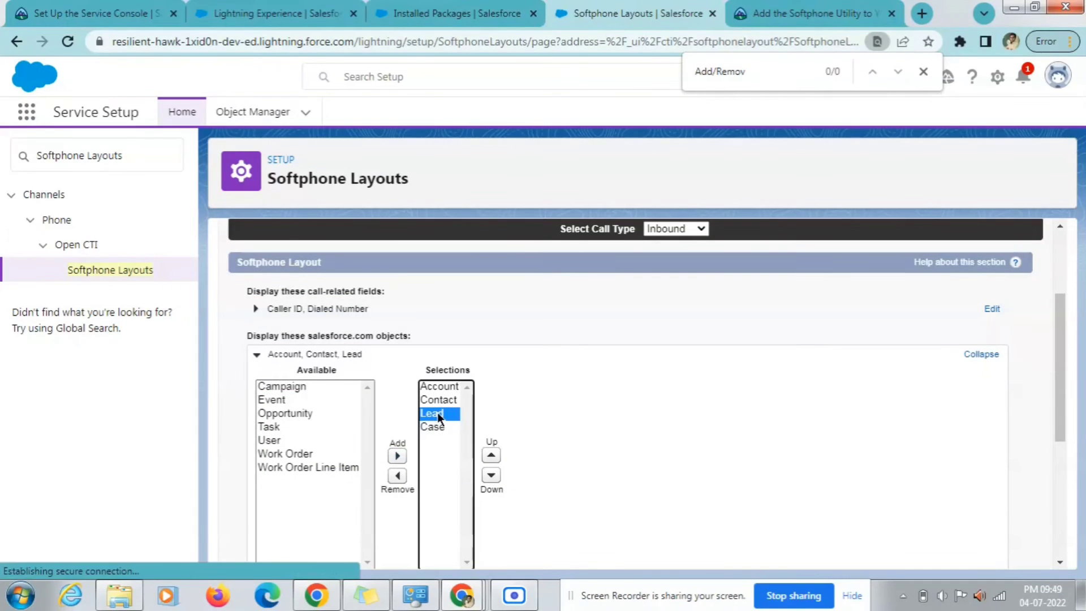
scroll(394, 470, "up", 3)
scroll(395, 470, "down", 5)
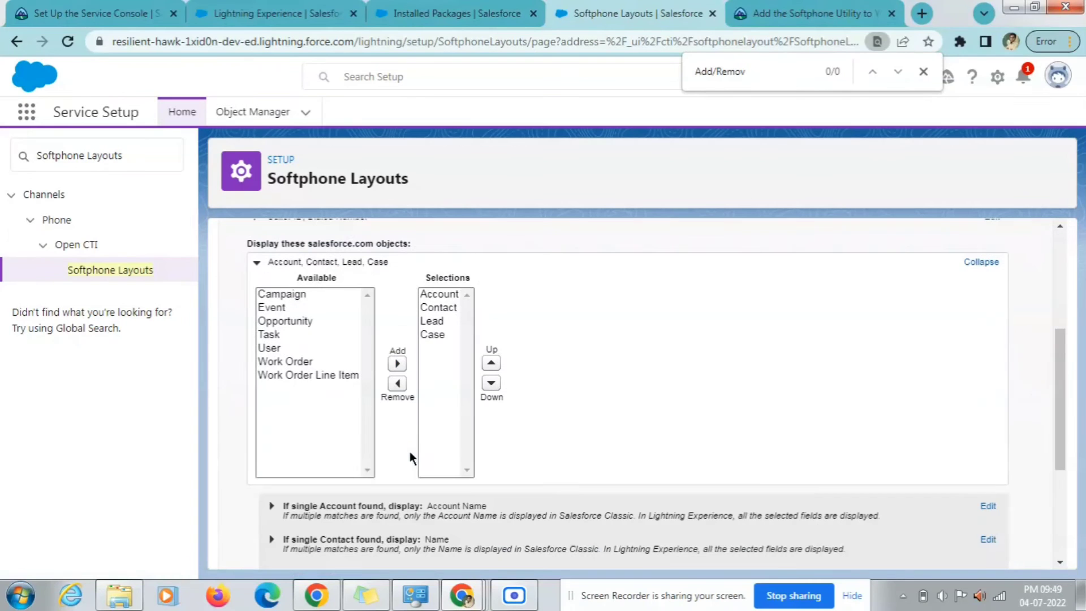
left_click(432, 332)
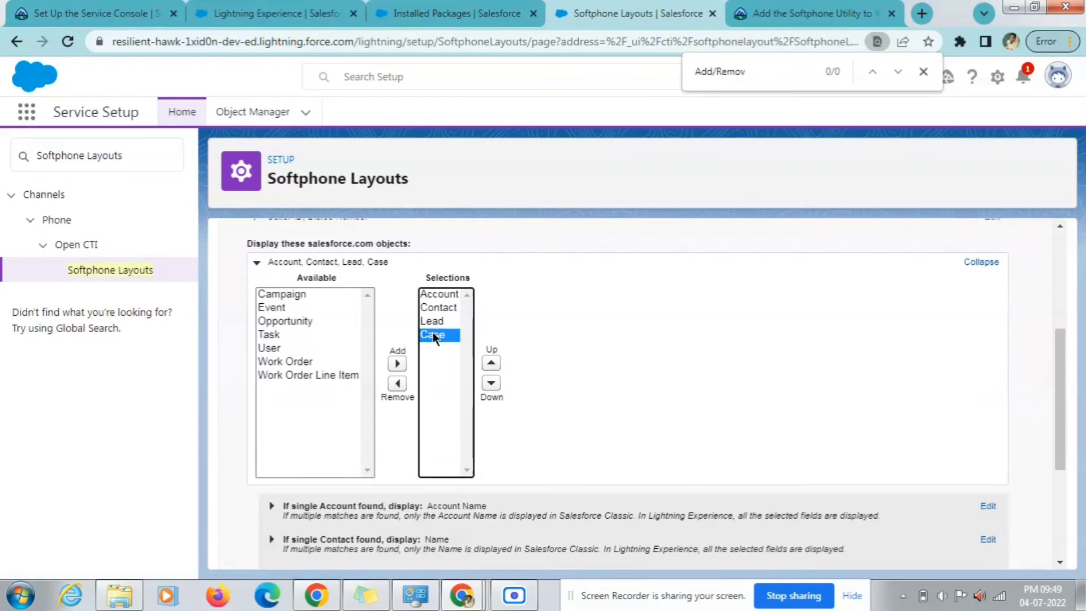
left_click(398, 383)
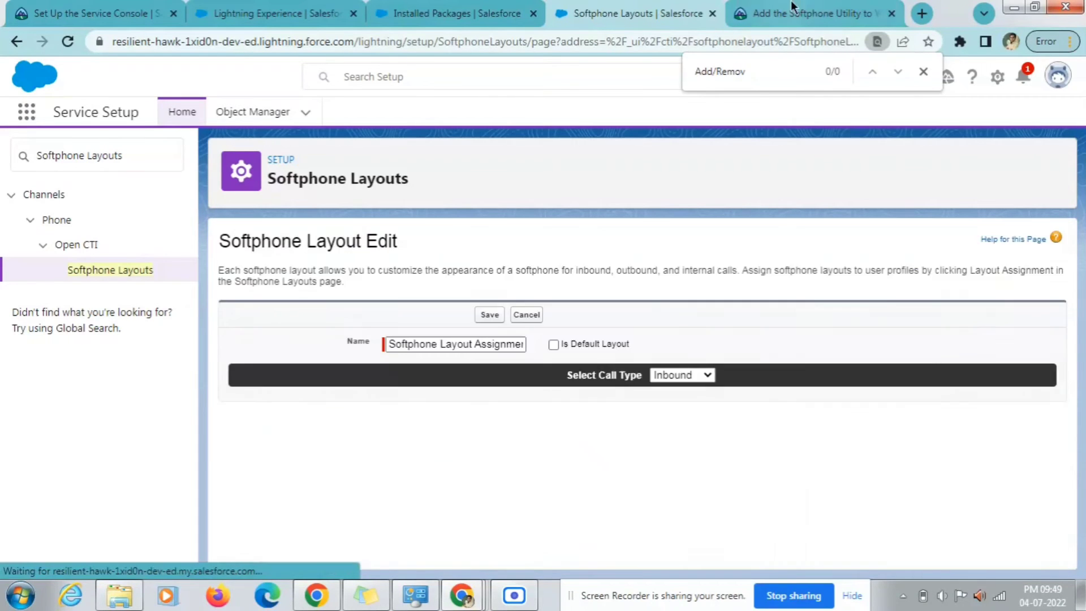
- Check the example picture on Trailhead and add Case to the layout's selected salesforce.com objects
left_click(793, 8)
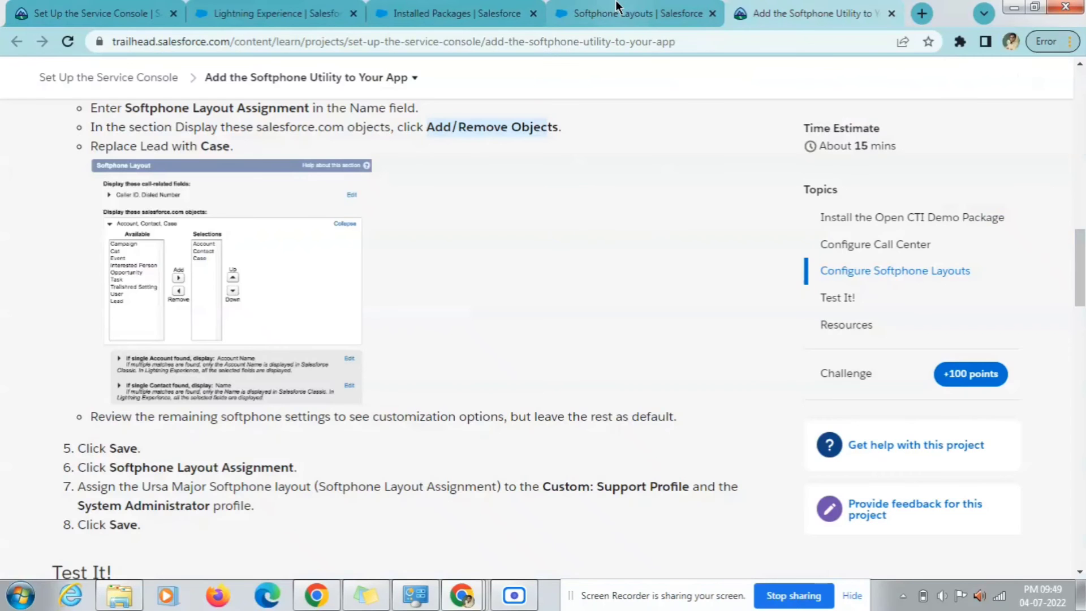
left_click(606, 15)
scroll(521, 347, "down", 3)
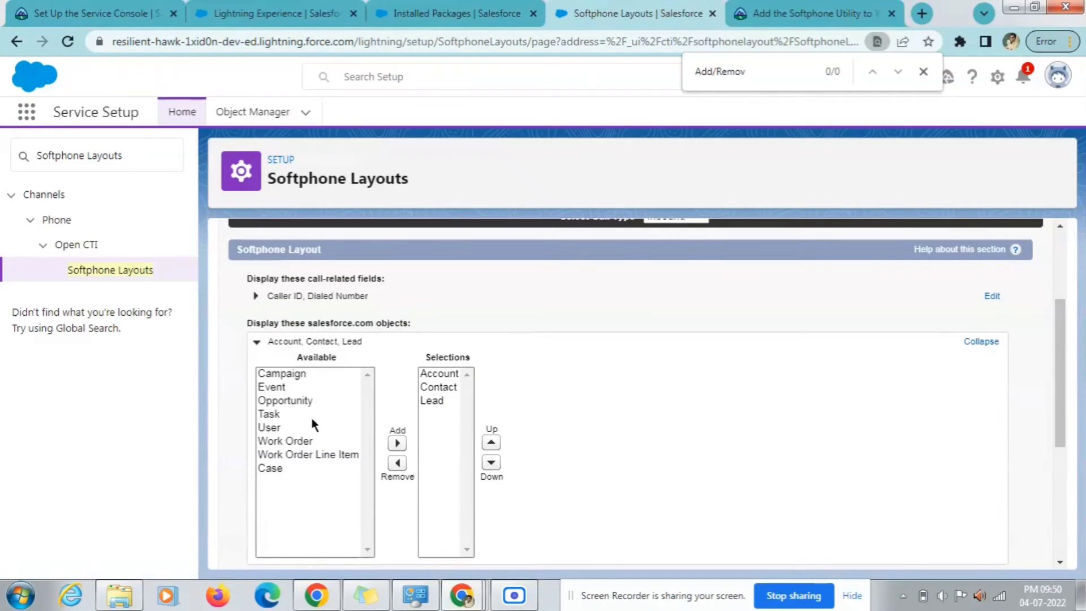
left_click(273, 458)
left_click(280, 468)
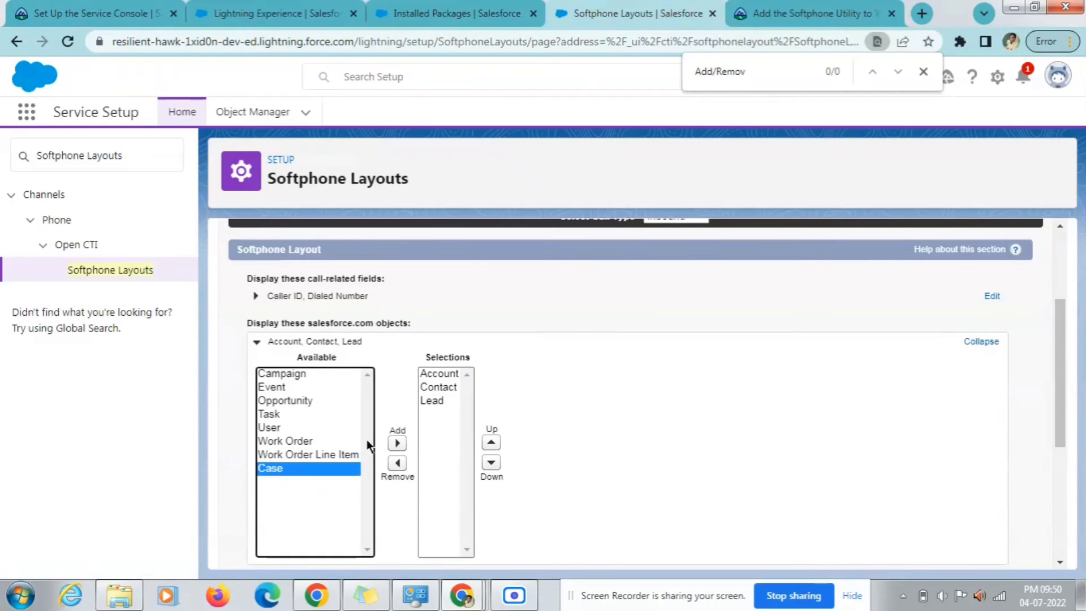
left_click(397, 443)
scroll(540, 420, "up", 3)
scroll(540, 420, "down", 1)
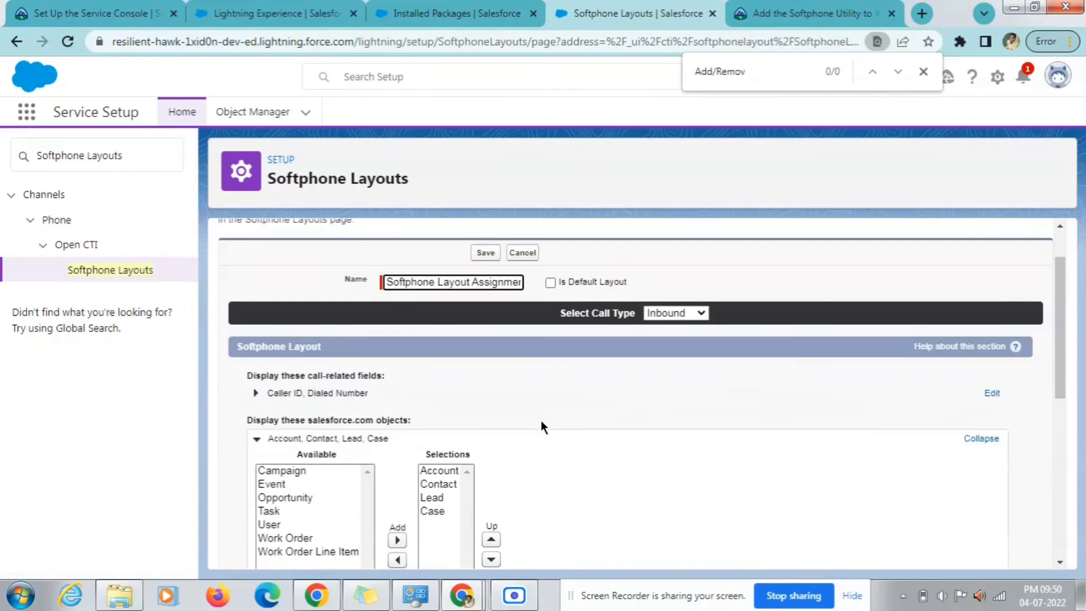
- Remove Lead from the layout's selected salesforce.com objects and compare the object lists with the Trailhead example
scroll(541, 421, "down", 2)
left_click(449, 401)
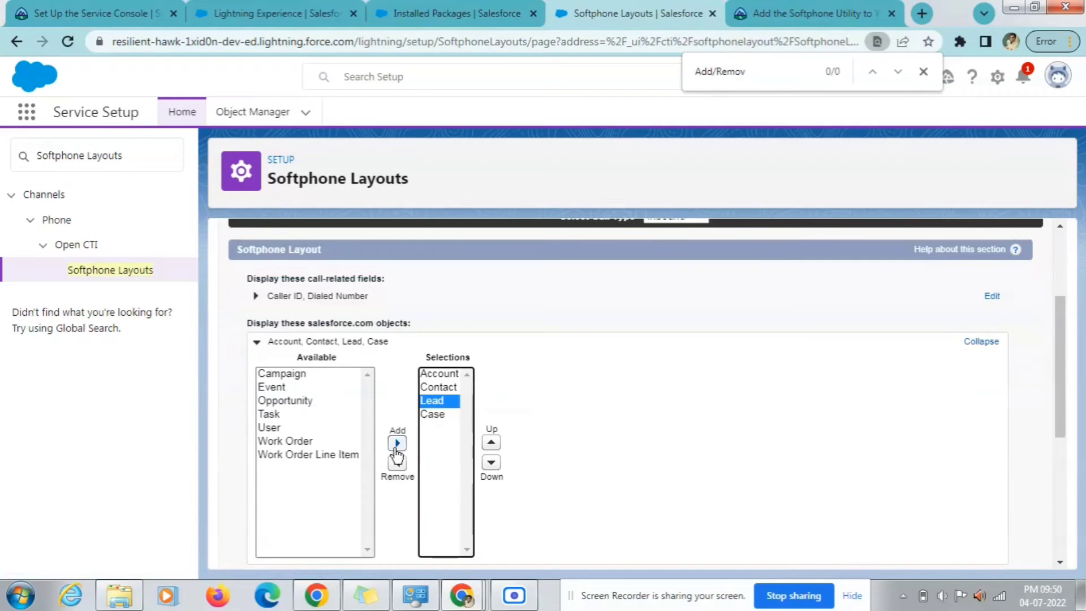
left_click(398, 463)
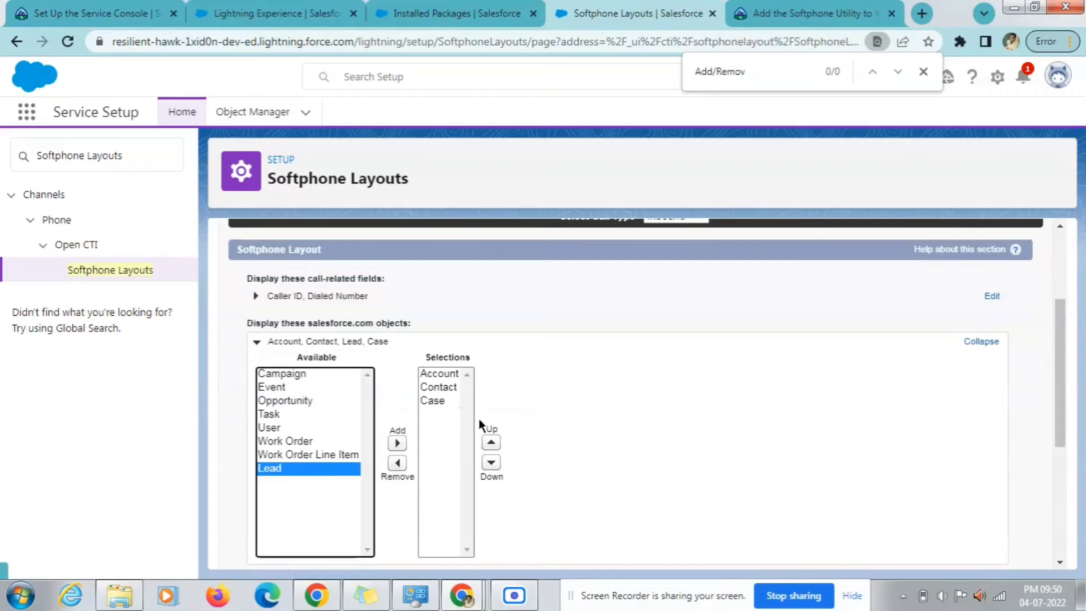
left_click(770, 9)
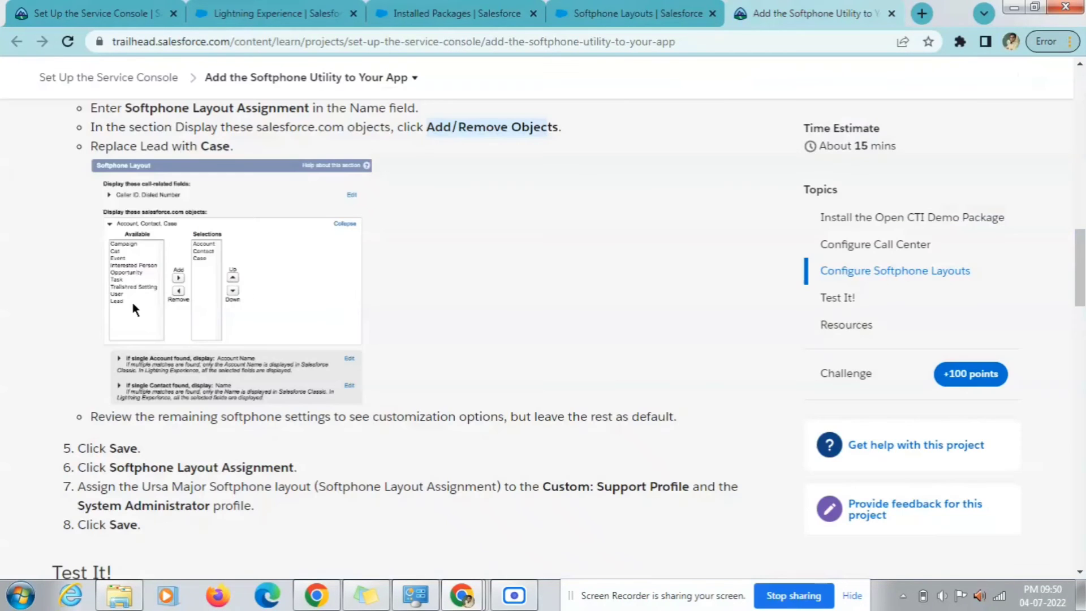
- Review the remaining softphone settings against the Trailhead instructions, leave them at default and save the softphone layout
scroll(169, 322, "down", 2)
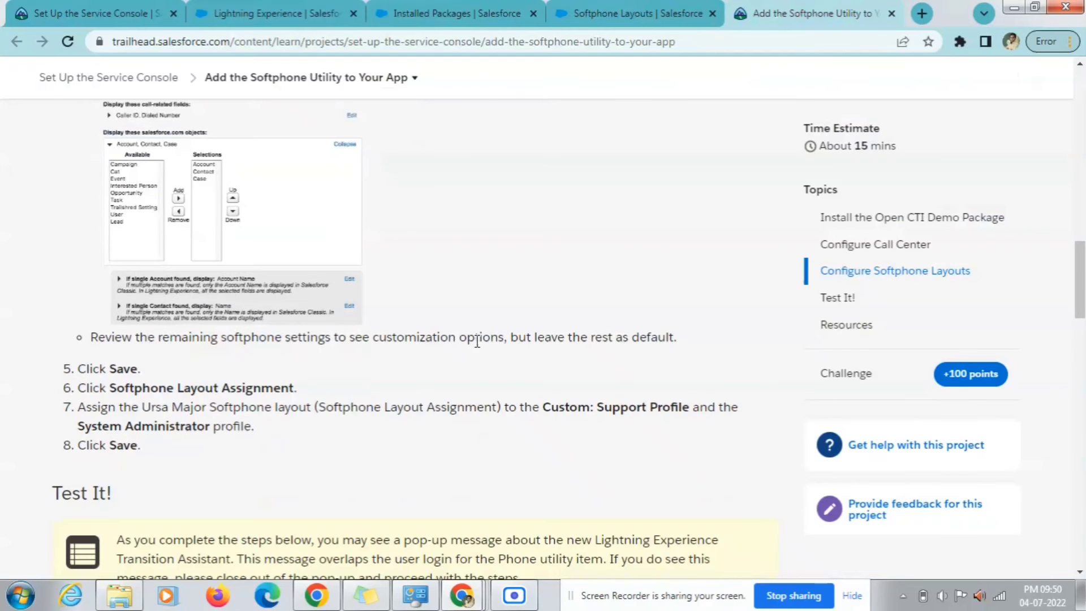
left_click(656, 13)
scroll(622, 372, "down", 2)
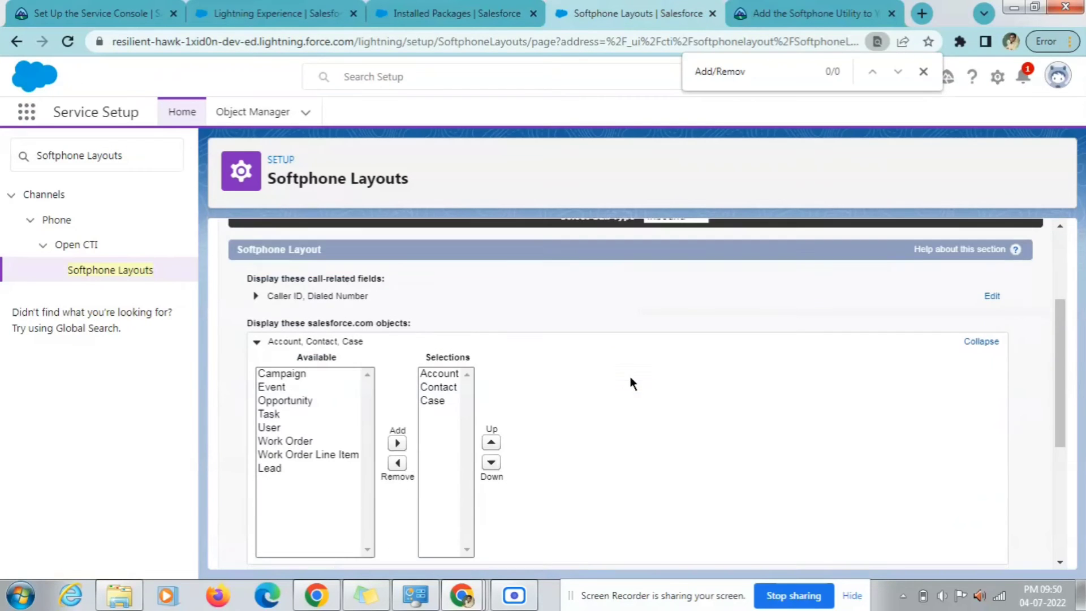
scroll(632, 379, "up", 2)
scroll(632, 379, "down", 1)
scroll(633, 384, "down", 4)
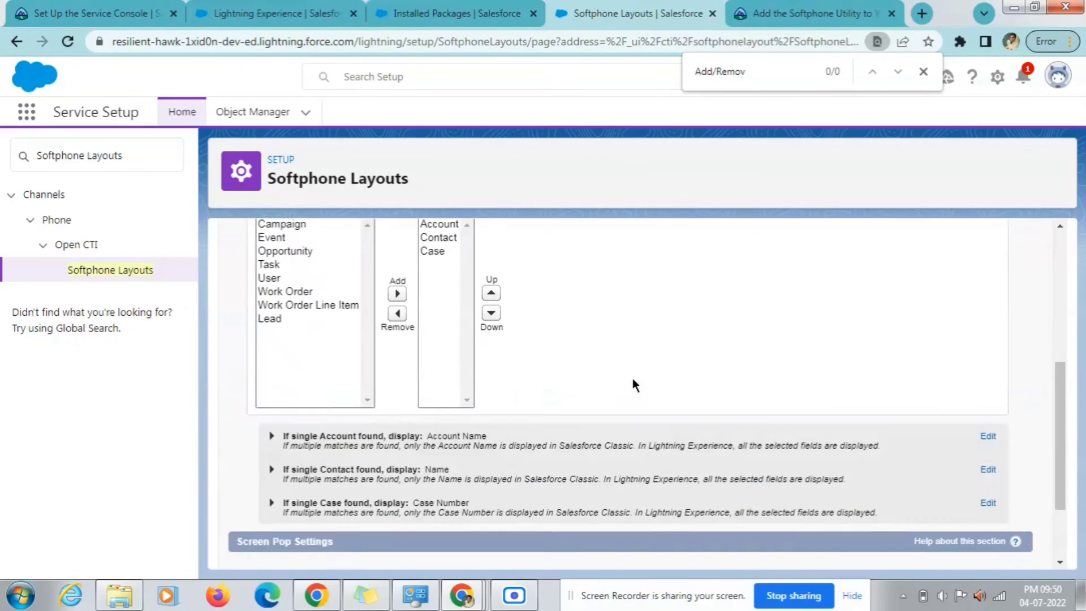
scroll(632, 378, "up", 4)
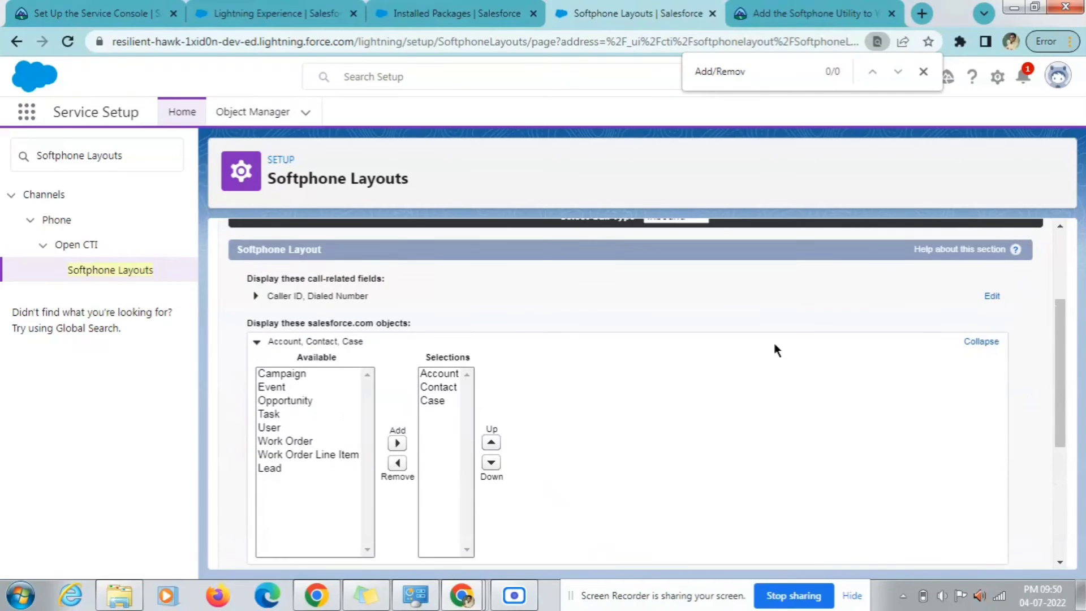
left_click(809, 13)
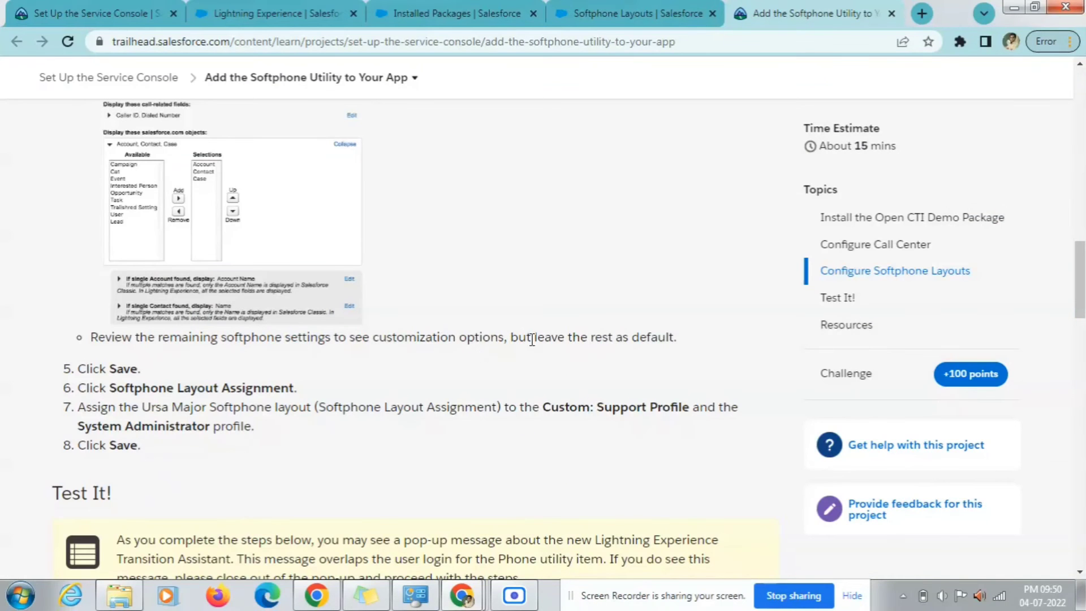
left_click(666, 12)
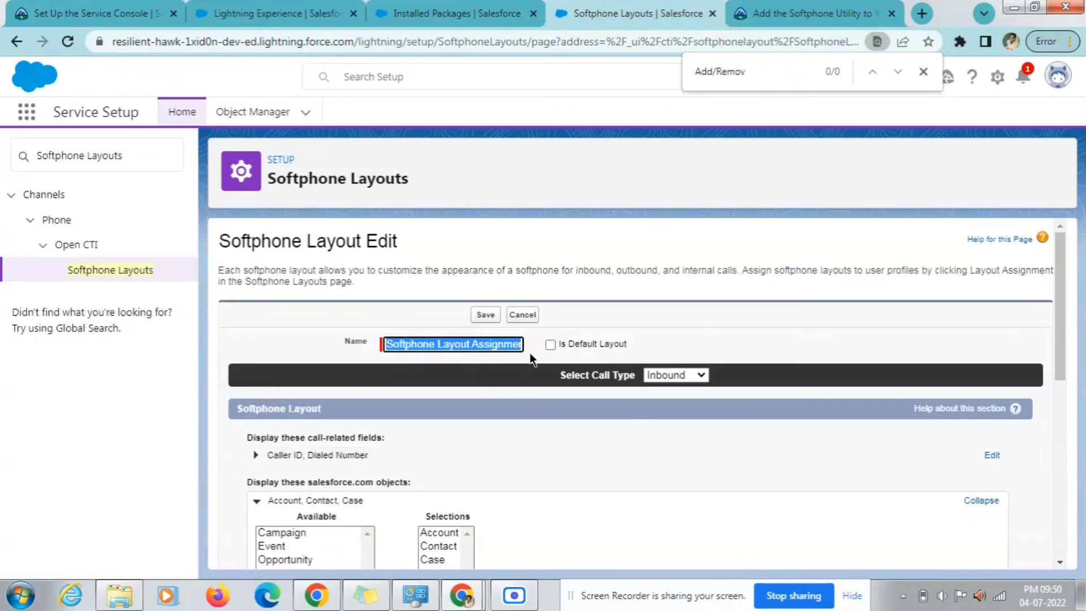
left_click(485, 315)
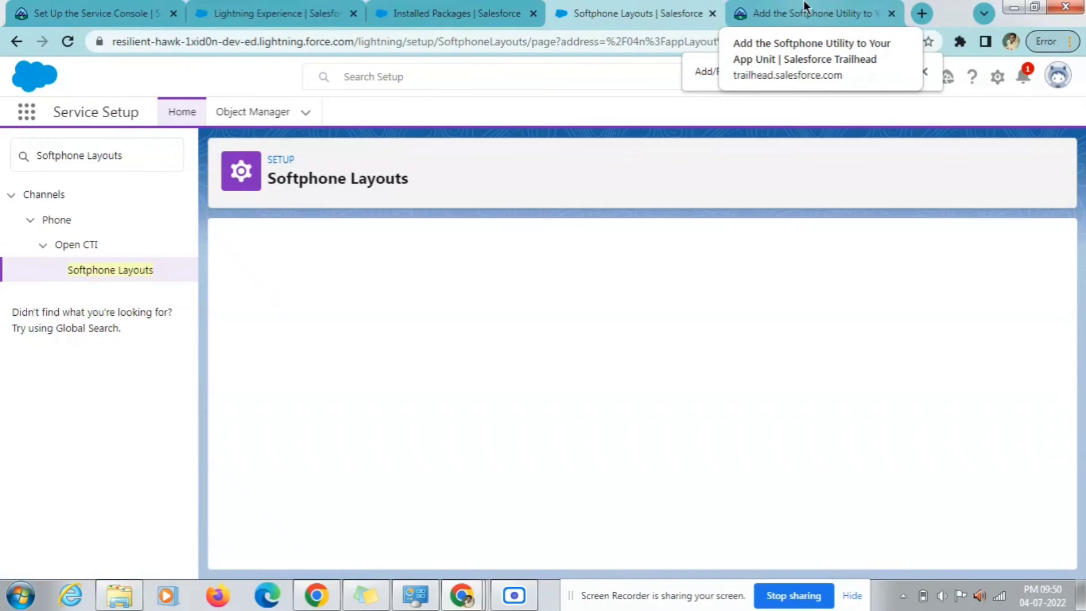
- Check the next Trailhead instruction, open the softphone layout assignments and assign Softphone Layout Assignment to Custom: Support Profile
left_click(805, 12)
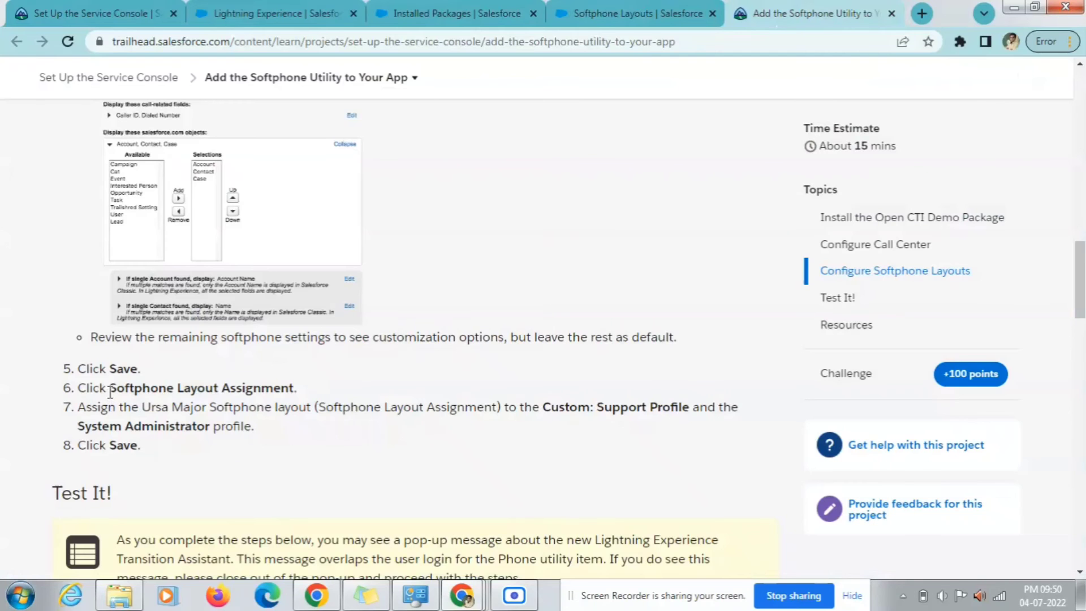
left_click_drag(109, 391, 299, 392)
left_click(633, 12)
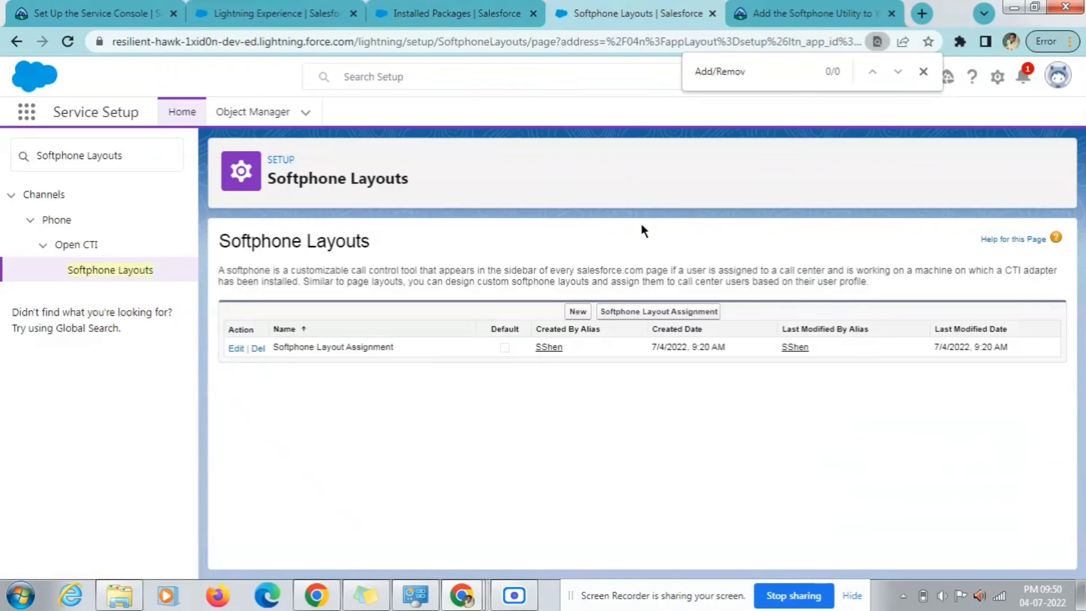
left_click(647, 312)
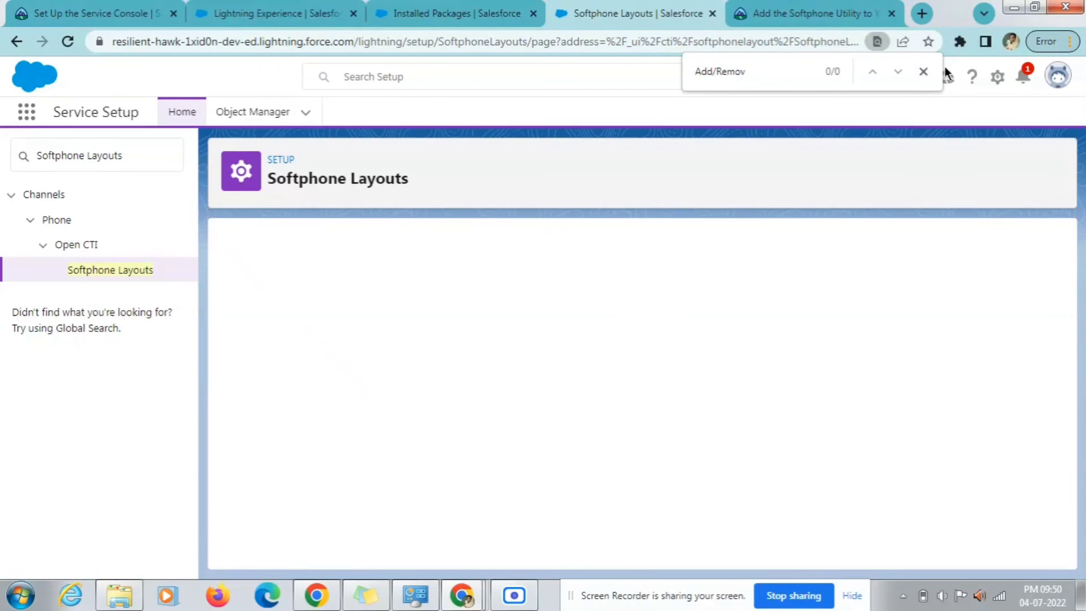
left_click(923, 72)
left_click(507, 351)
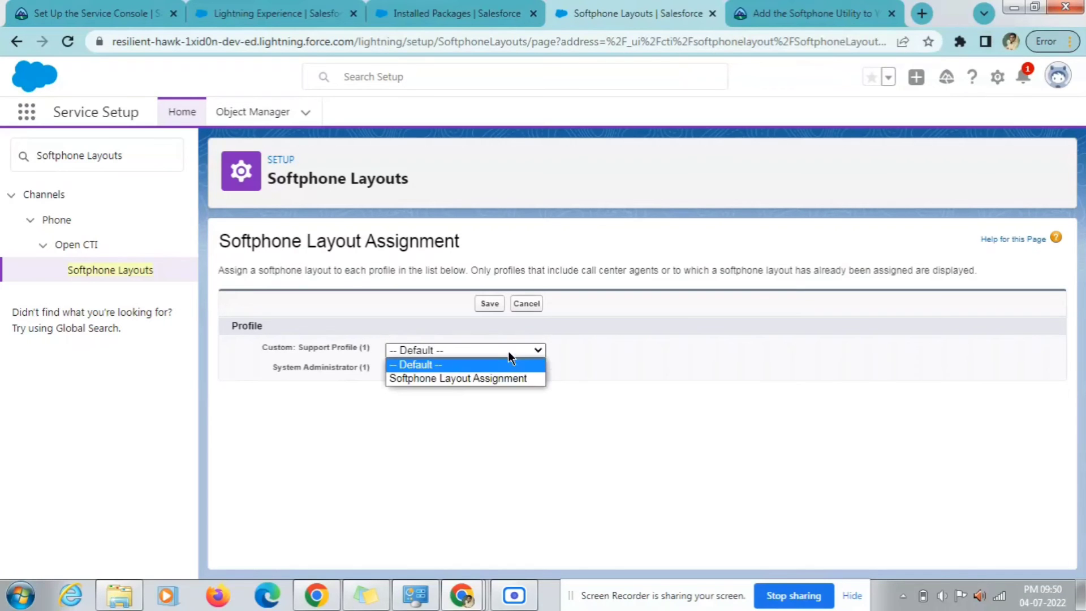
left_click(502, 378)
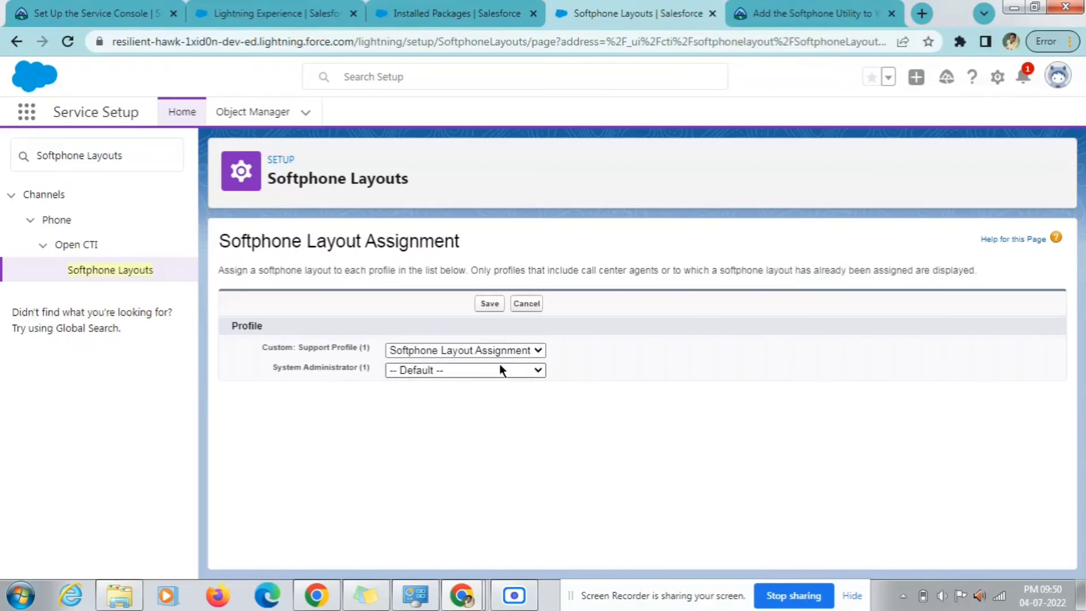
- Read the Trailhead profile assignment instruction and assign Softphone Layout Assignment to the System Administrator profile
left_click(752, 14)
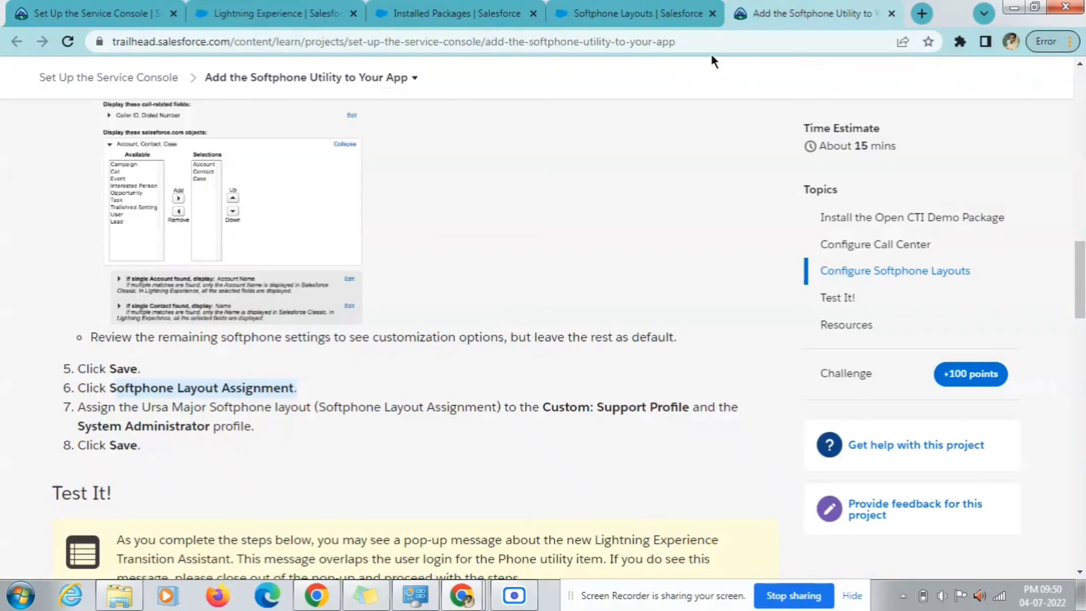
left_click(156, 407)
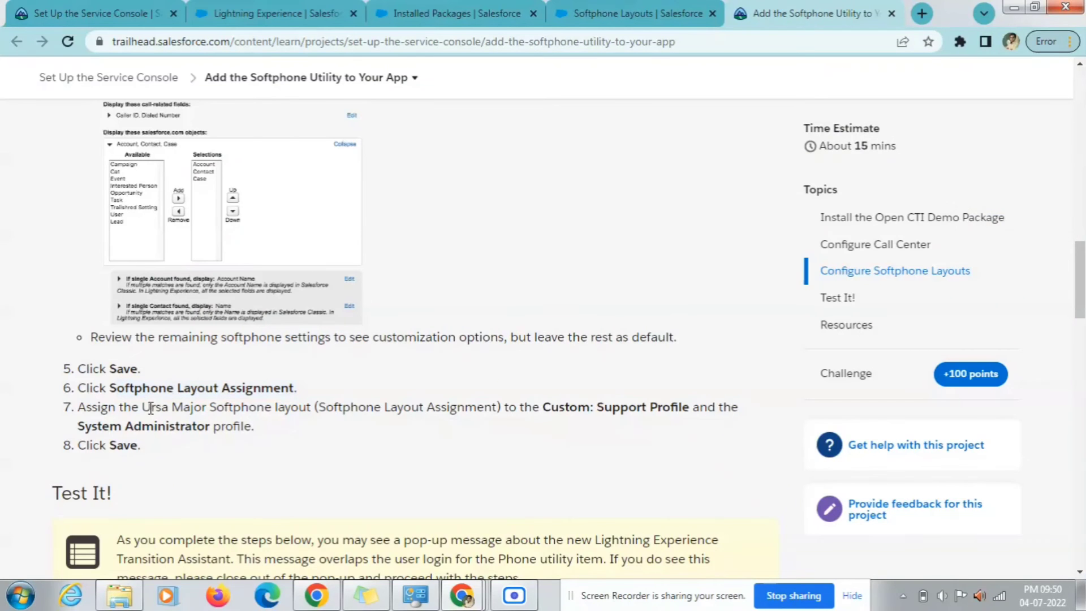
left_click_drag(148, 408, 662, 407)
left_click(467, 436)
left_click(647, 4)
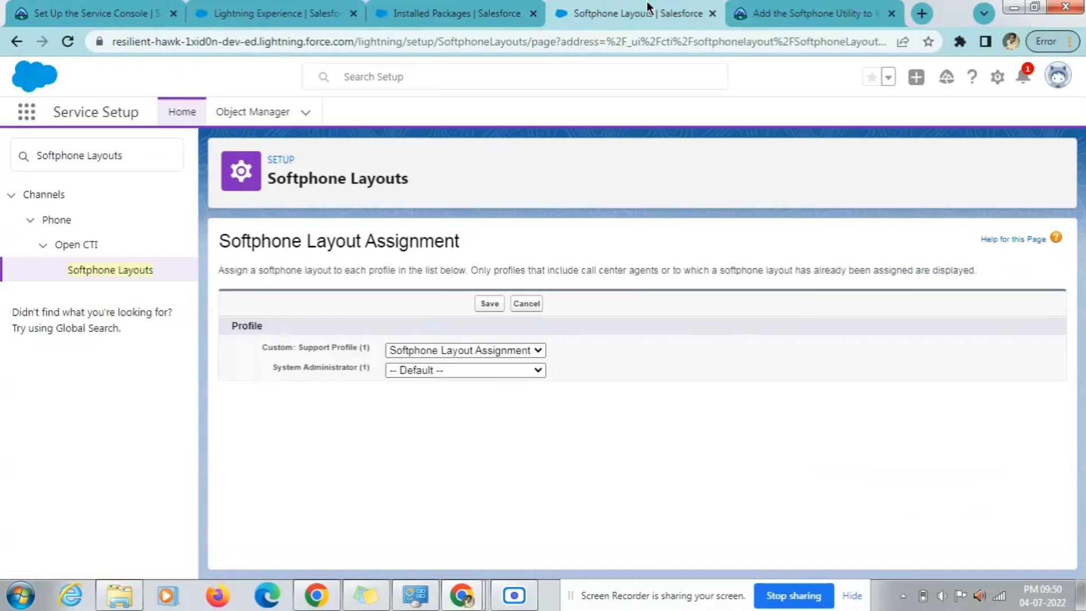
left_click(432, 369)
left_click(447, 397)
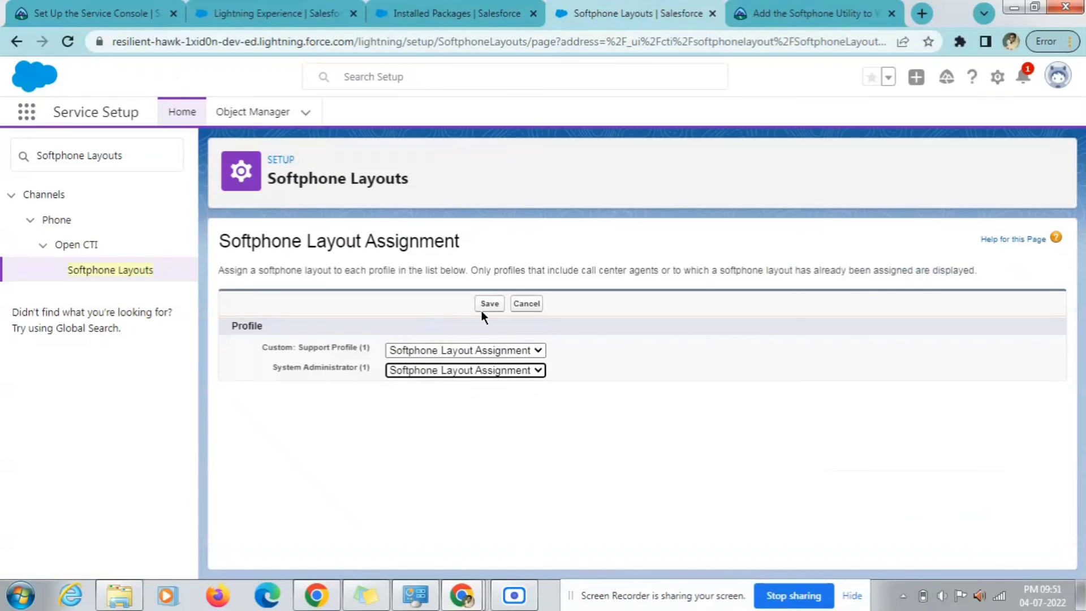
- Recheck the Trailhead instruction and the Custom: Support Profile selection, and save the softphone layout assignments
left_click(808, 13)
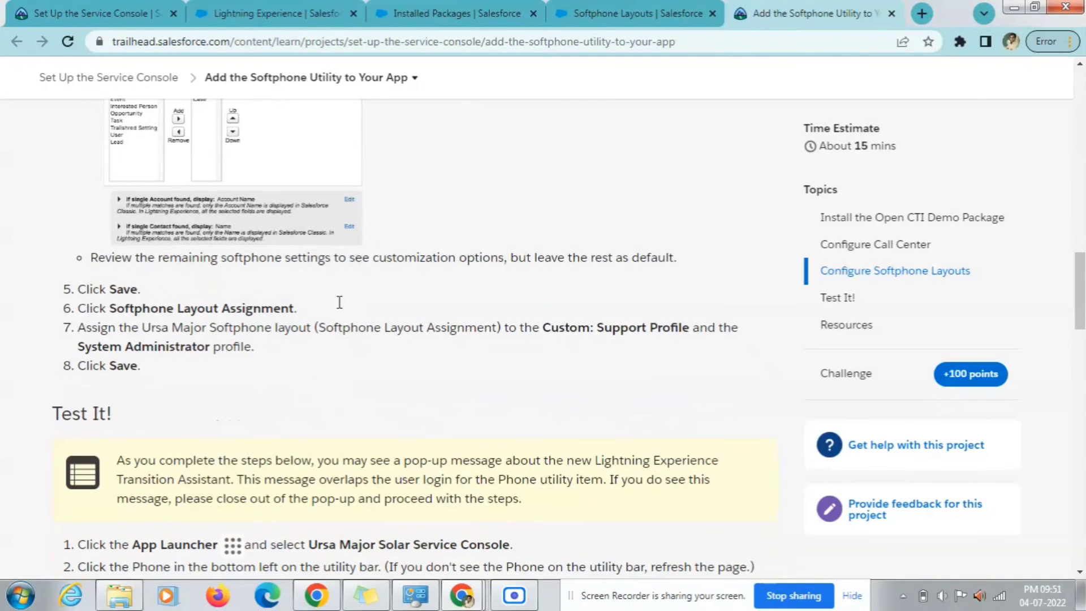
left_click(557, 8)
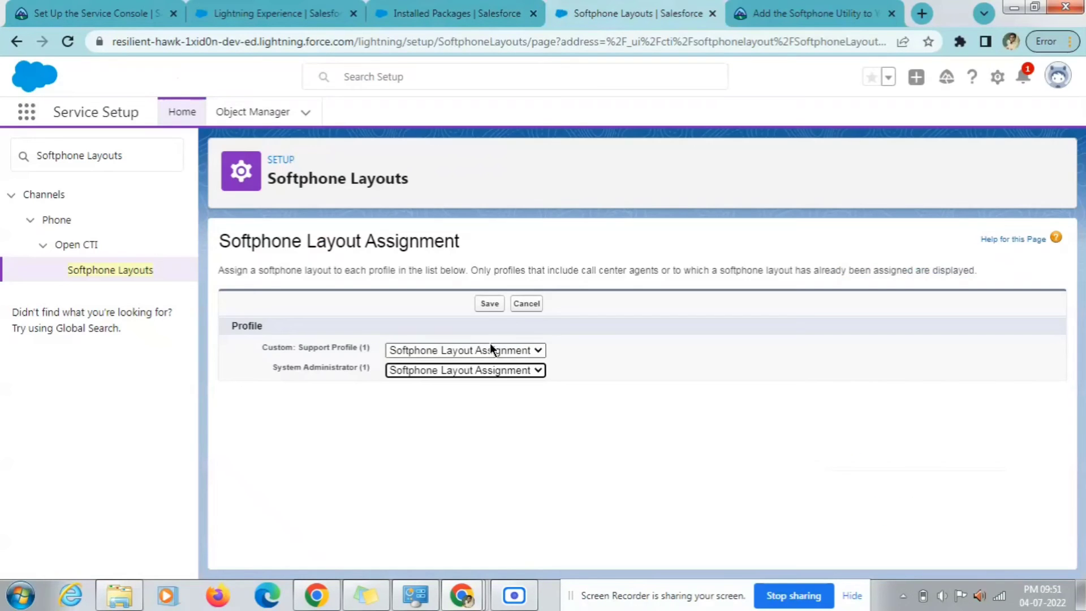
left_click(436, 350)
left_click(437, 351)
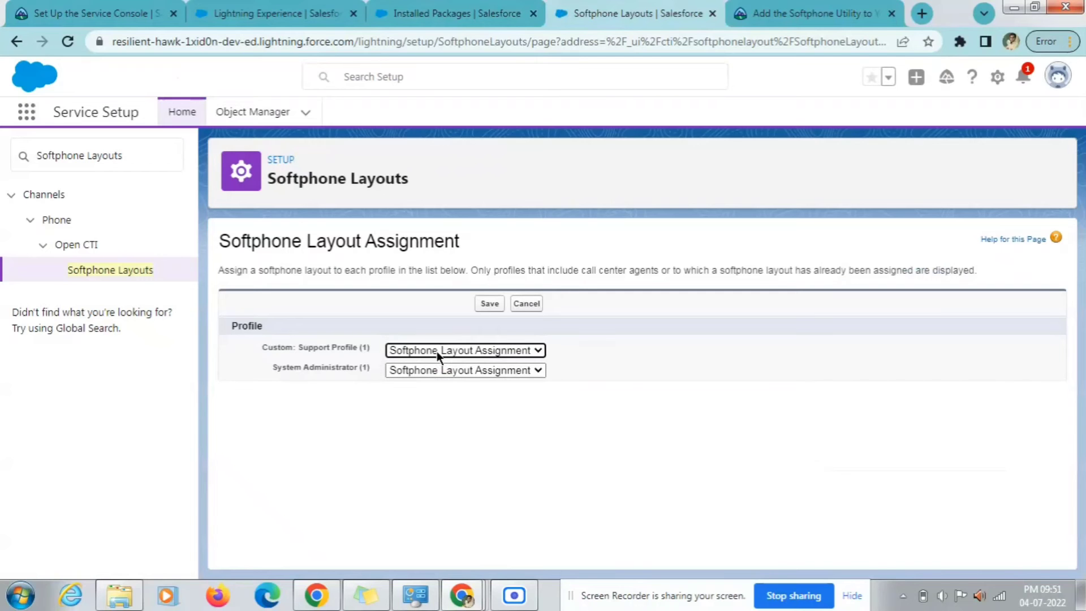
left_click(488, 307)
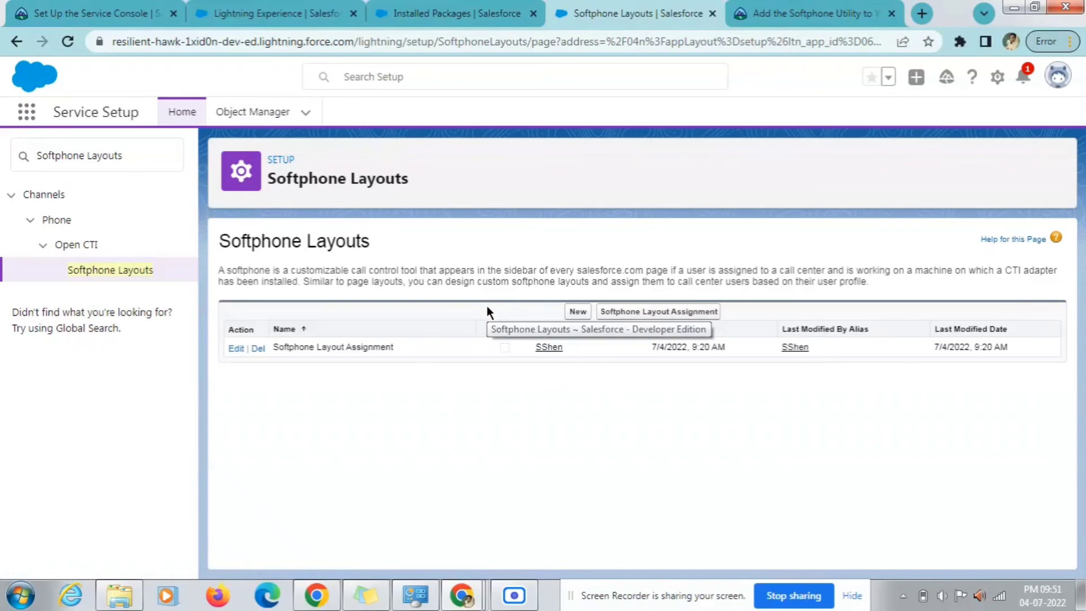
- Read the Test It! instructions on Trailhead and return to the instruction on assigning the Ursa Major Softphone layout
left_click(770, 7)
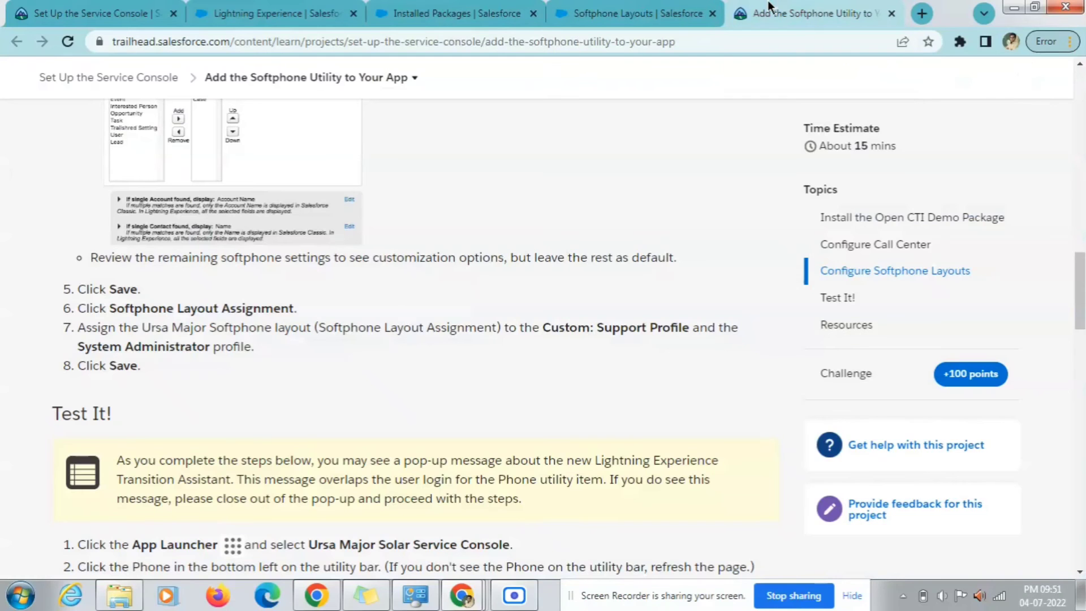
scroll(353, 339, "down", 5)
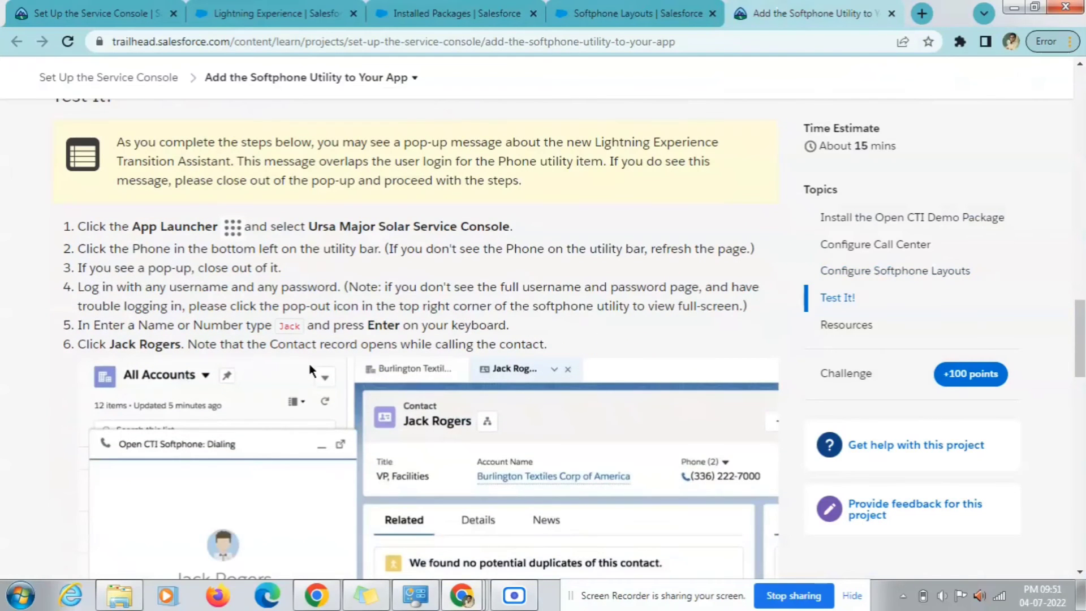
scroll(310, 371, "up", 5)
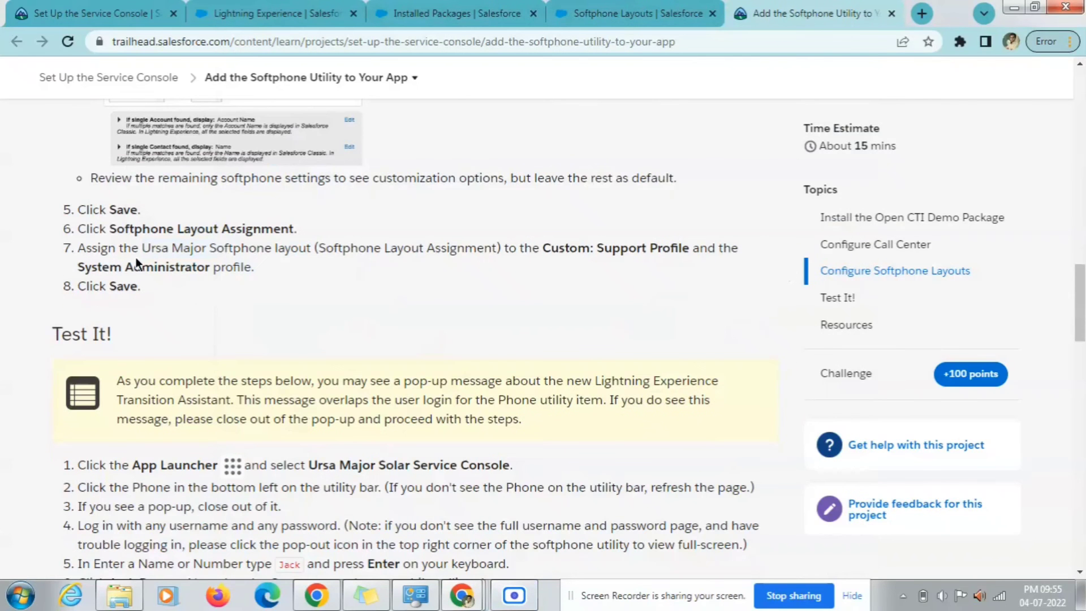
left_click_drag(135, 255, 448, 249)
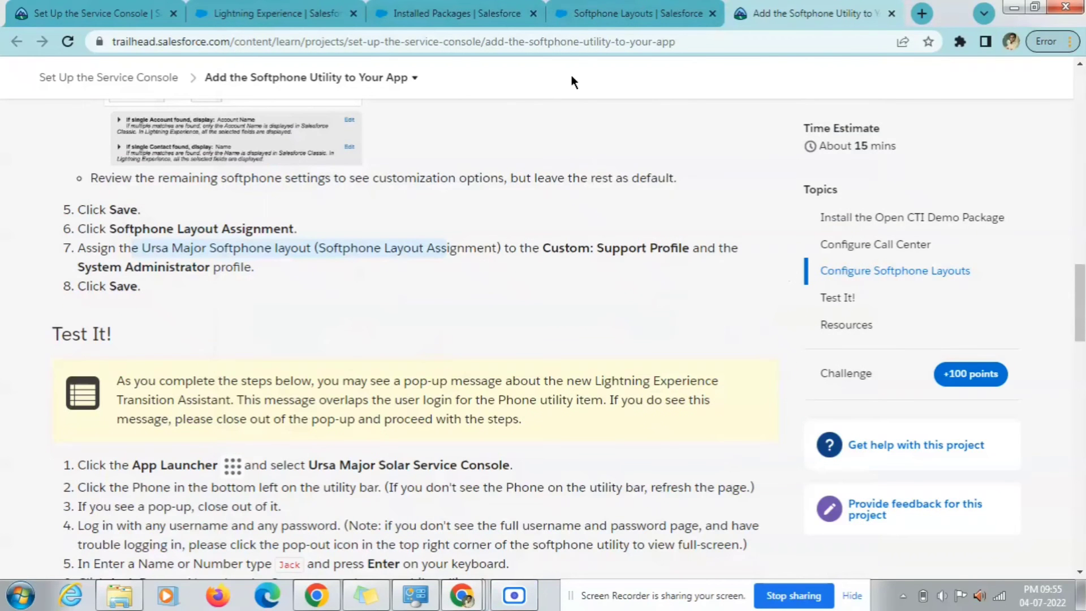
- Reopen the Softphone Layout Assignment layout for editing, review its settings alongside the Trailhead instruction and save it again
left_click(594, 6)
left_click(239, 349)
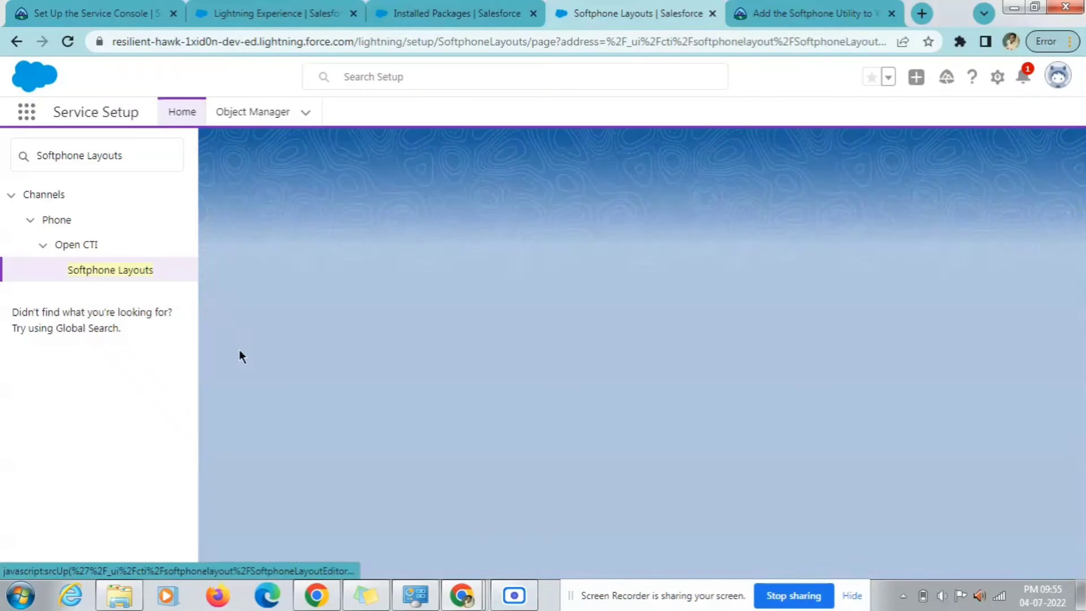
left_click(730, 9)
left_click(144, 235)
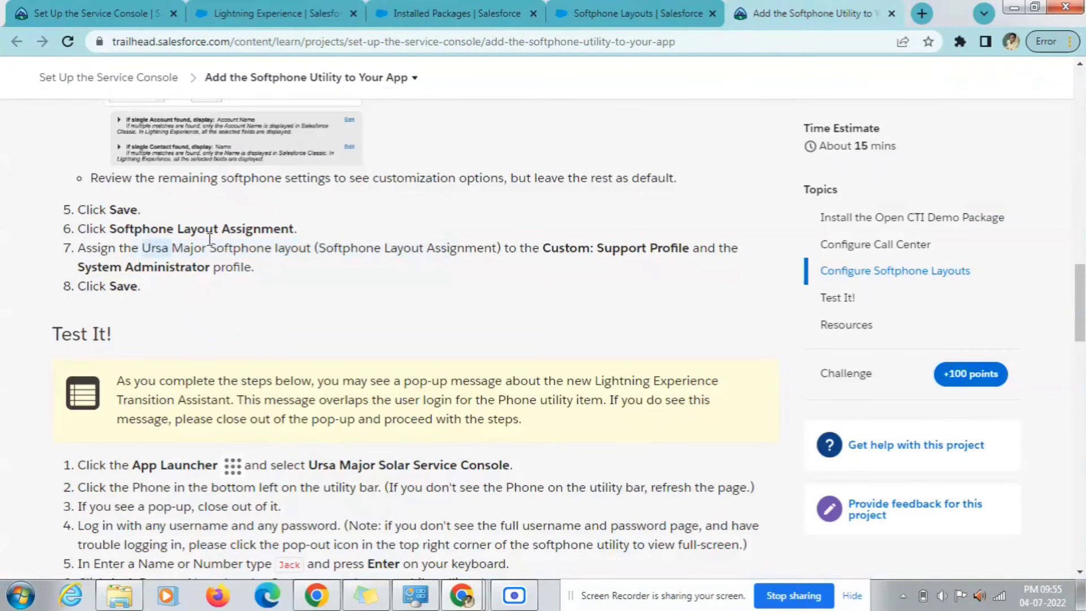
left_click_drag(209, 239, 478, 244)
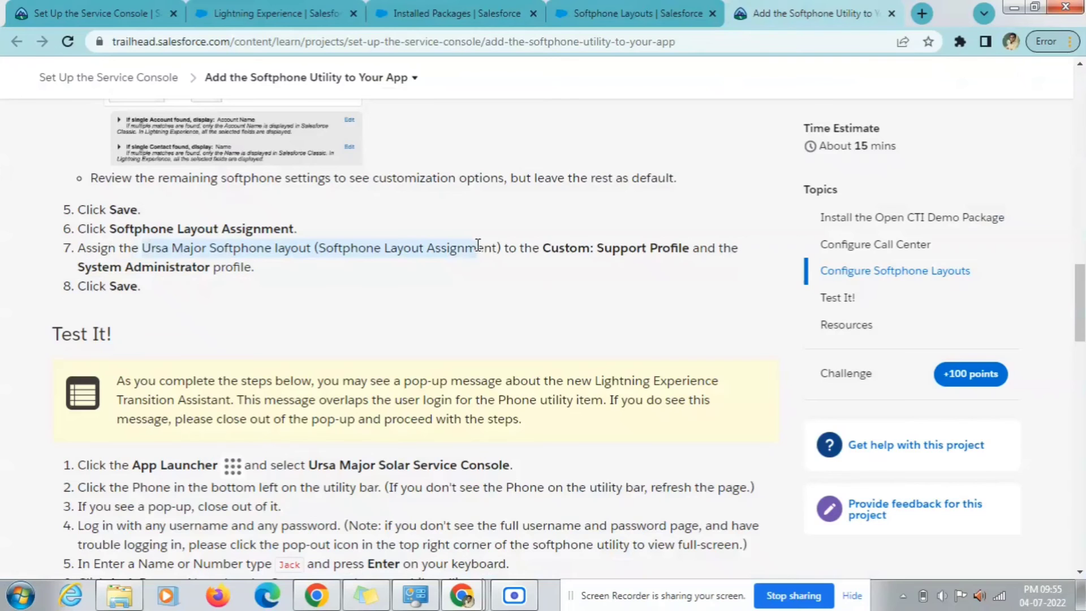
left_click(618, 7)
scroll(552, 369, "down", 3)
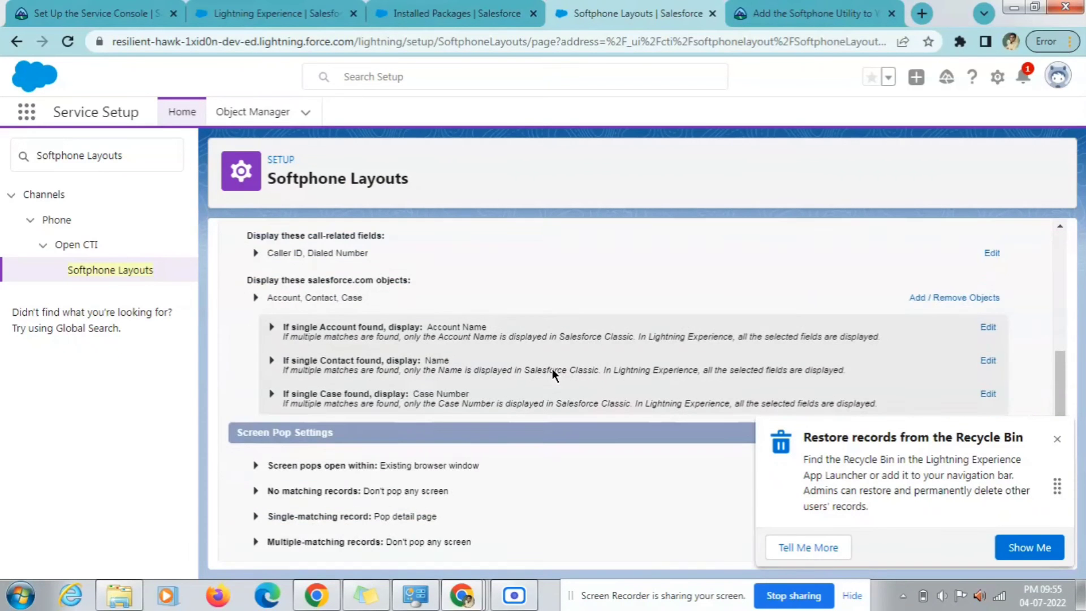
scroll(552, 368, "up", 3)
left_click(484, 317)
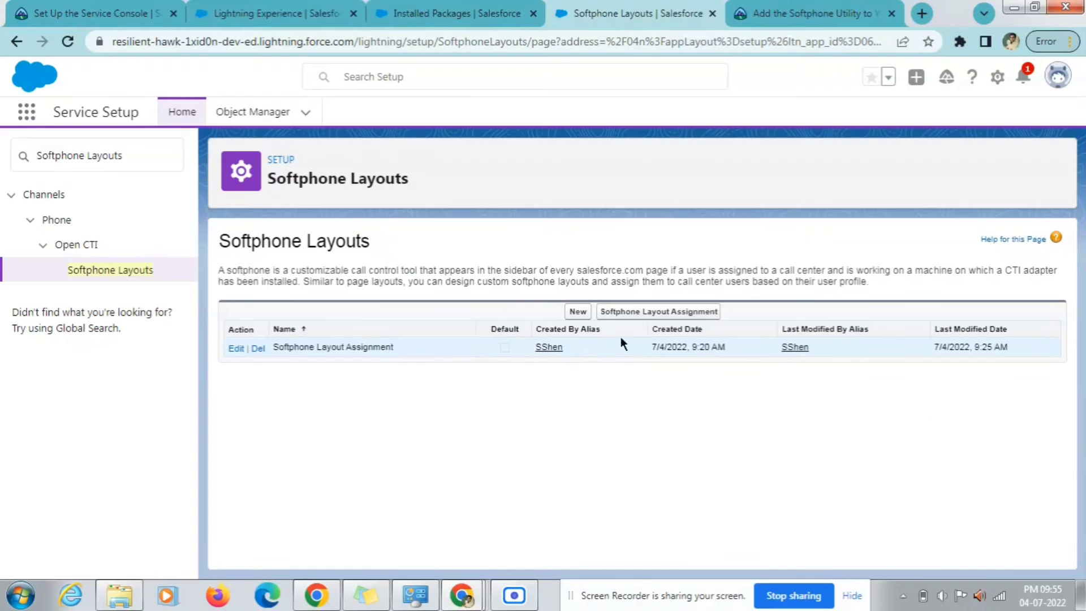
- Reopen the softphone layout assignments, keep Softphone Layout Assignment for Custom: Support Profile and System Administrator, and save
left_click(651, 313)
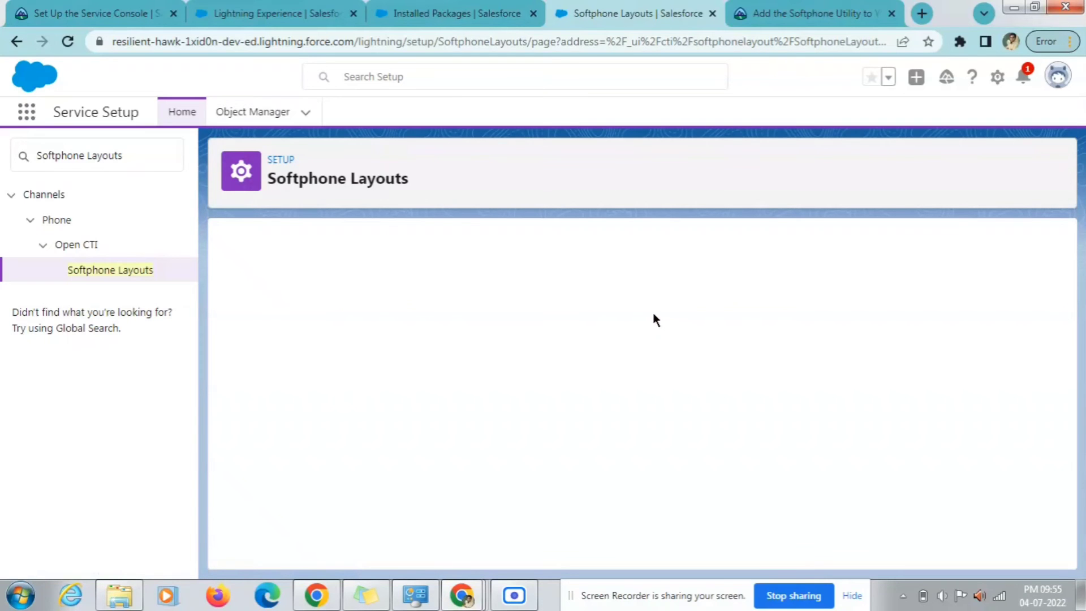
left_click(520, 348)
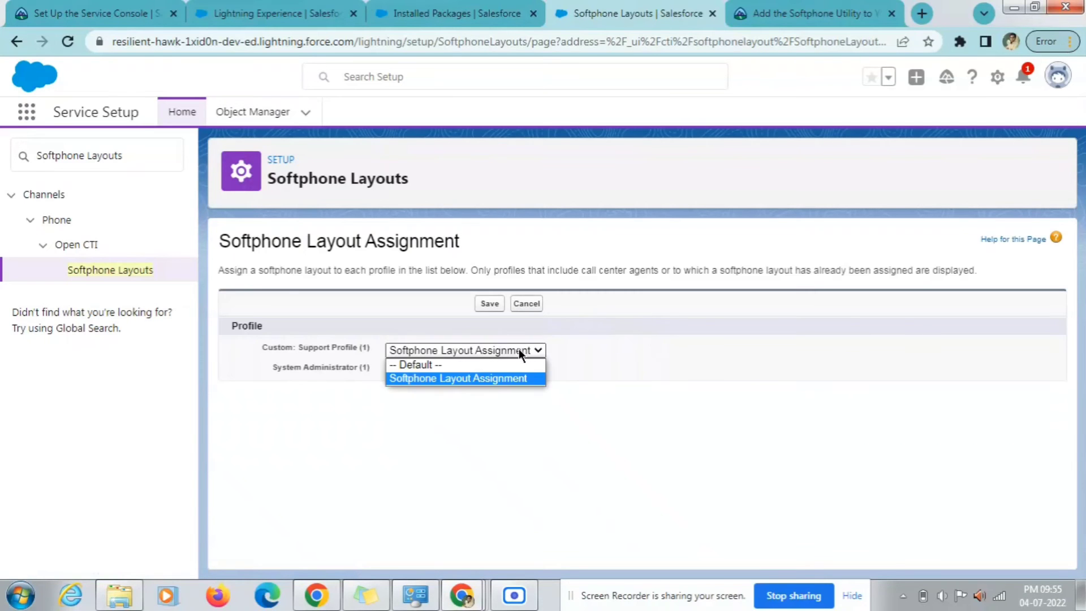
left_click(509, 355)
left_click(496, 369)
left_click(495, 370)
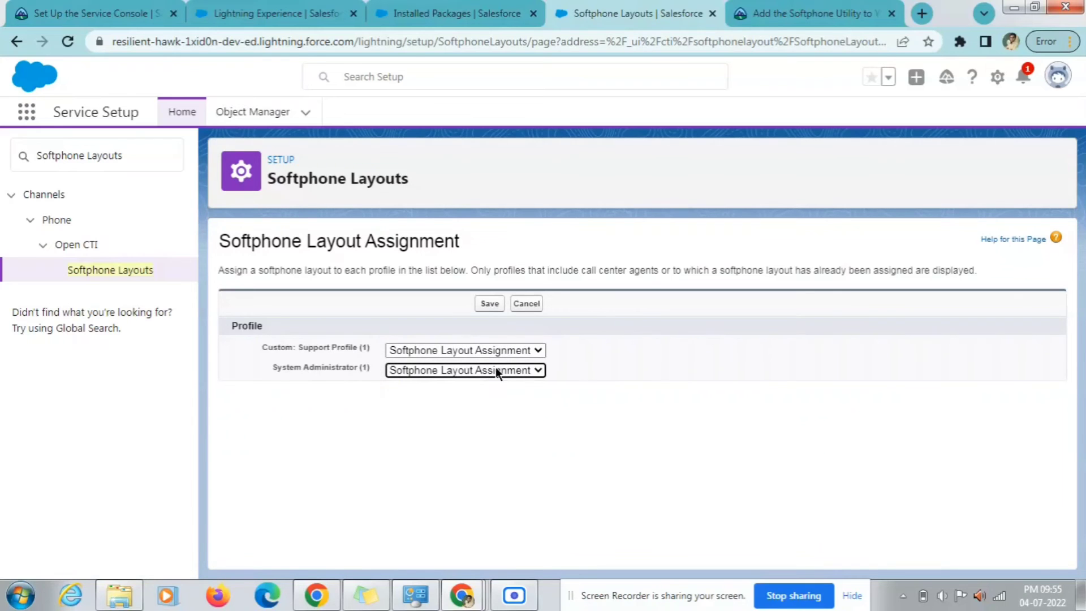
left_click(495, 308)
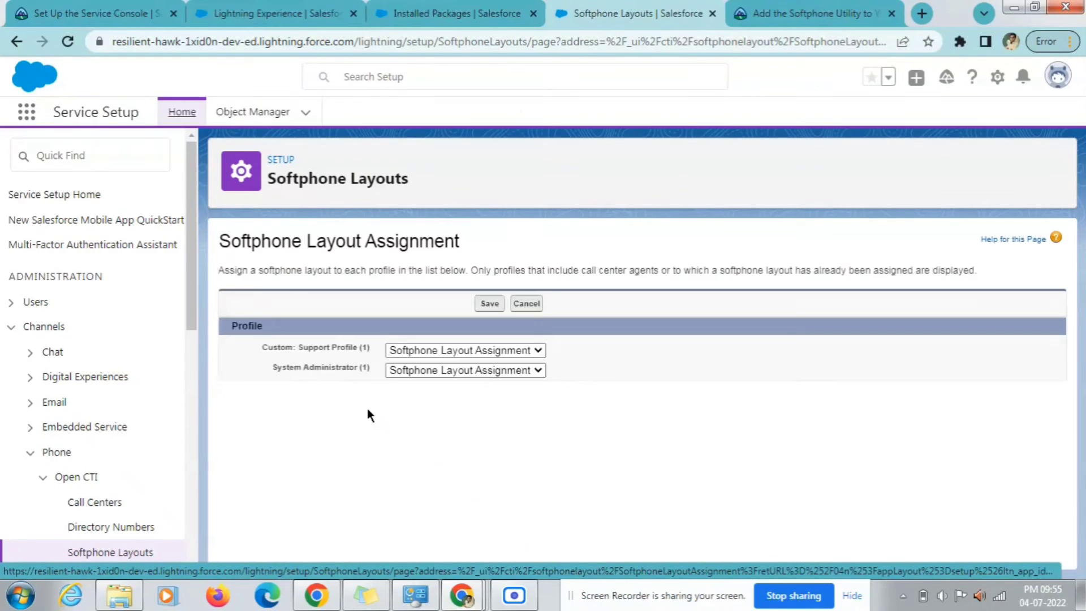
- Compare the assigned profiles with the assignment instruction on Trailhead
left_click_drag(252, 346, 359, 347)
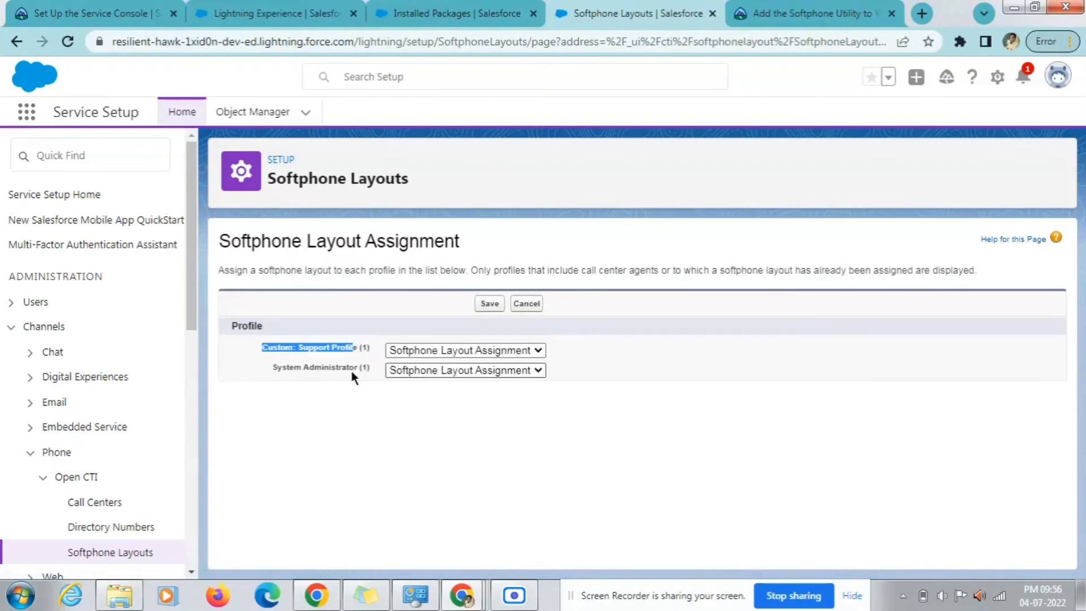
left_click(741, 13)
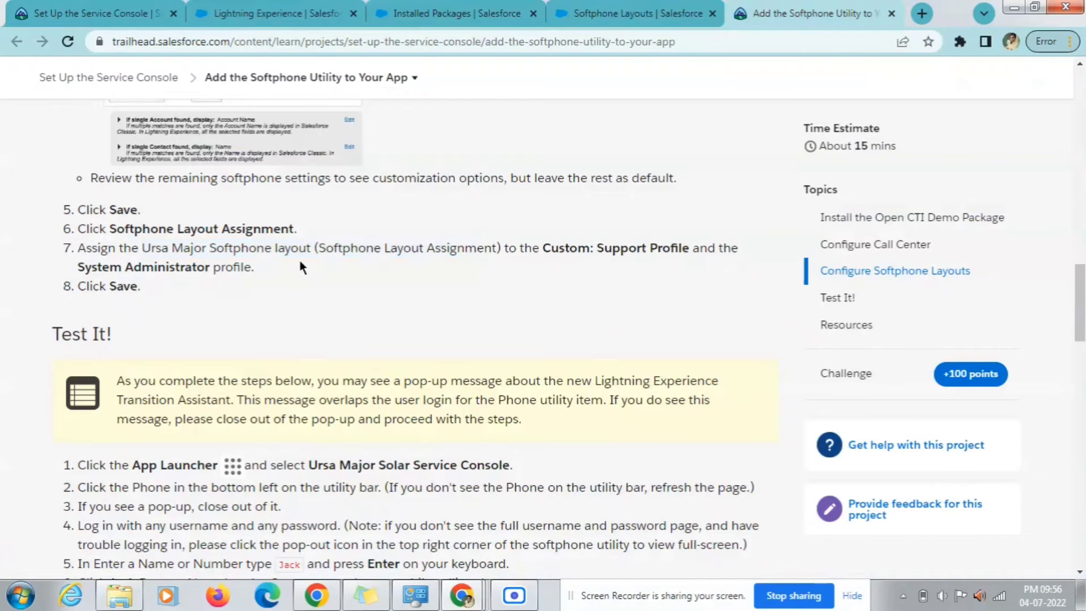
- Reread the Trailhead instruction on assigning the Ursa Major Softphone layout to Custom: Support Profile
left_click_drag(143, 247, 684, 249)
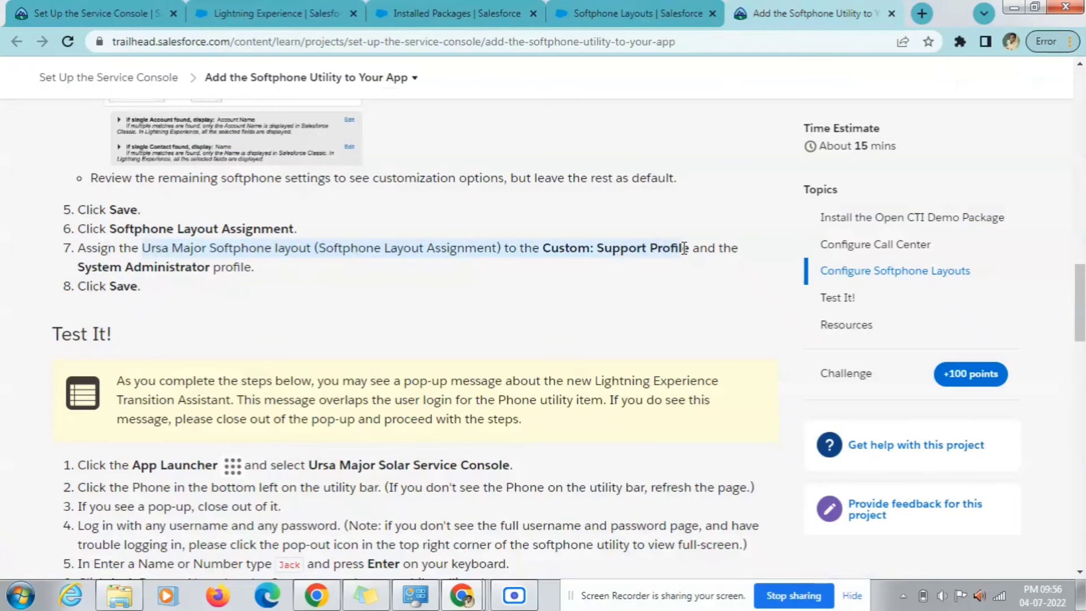
left_click(569, 259)
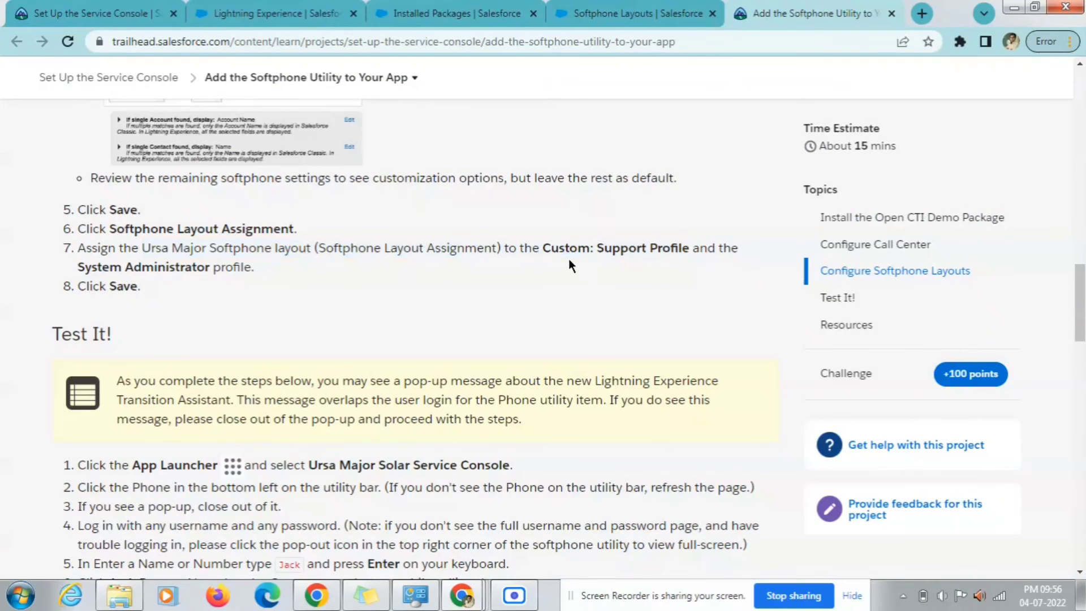
left_click_drag(543, 249, 649, 249)
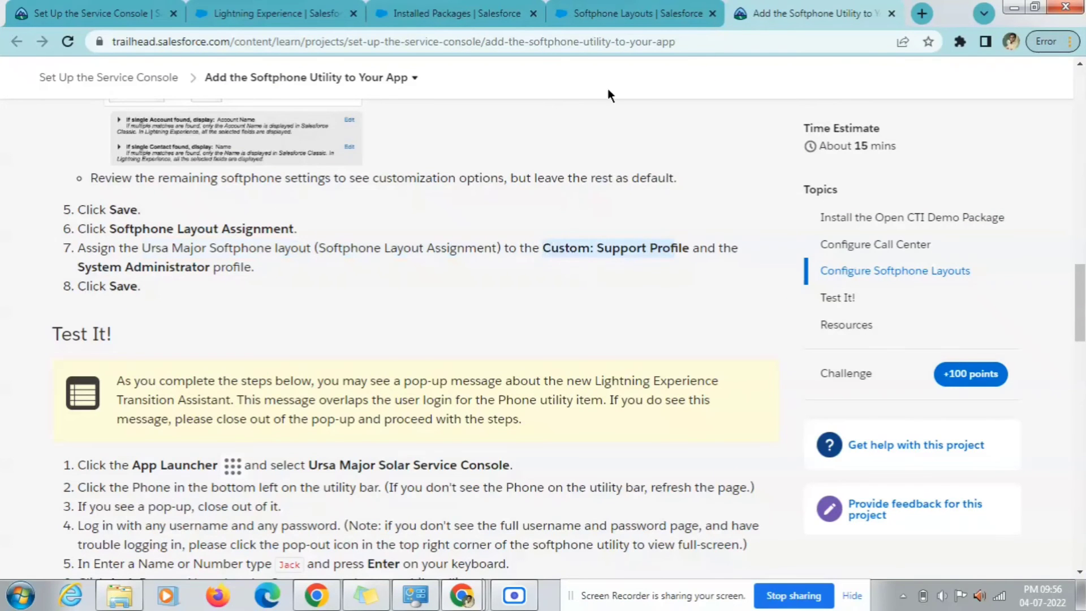
- Search Setup for "profile" and open the Profiles page in a separate browser tab
left_click(492, 13)
left_click(68, 157)
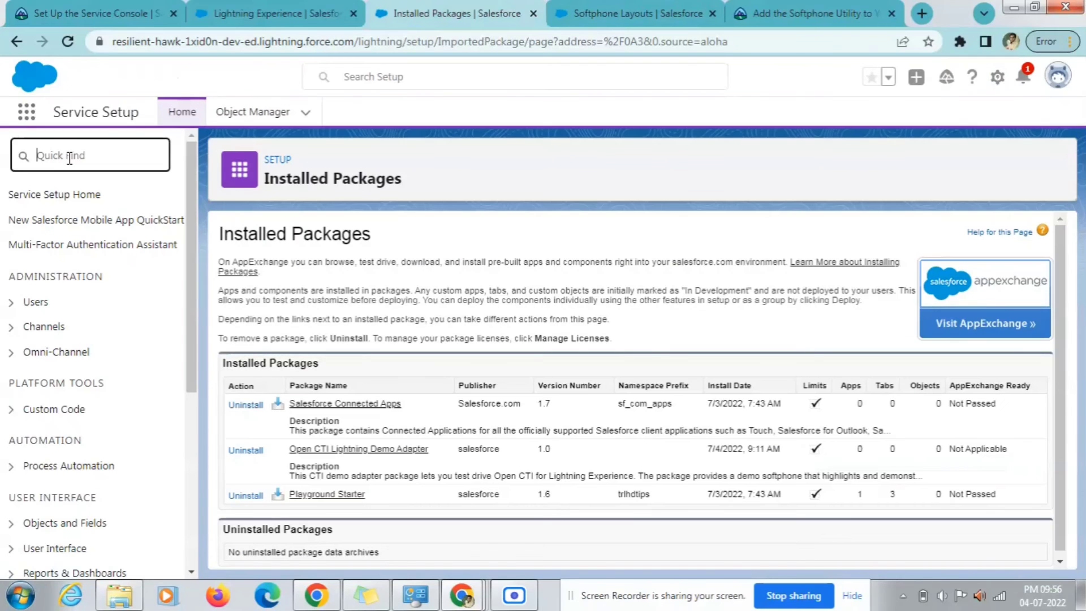
type("profile")
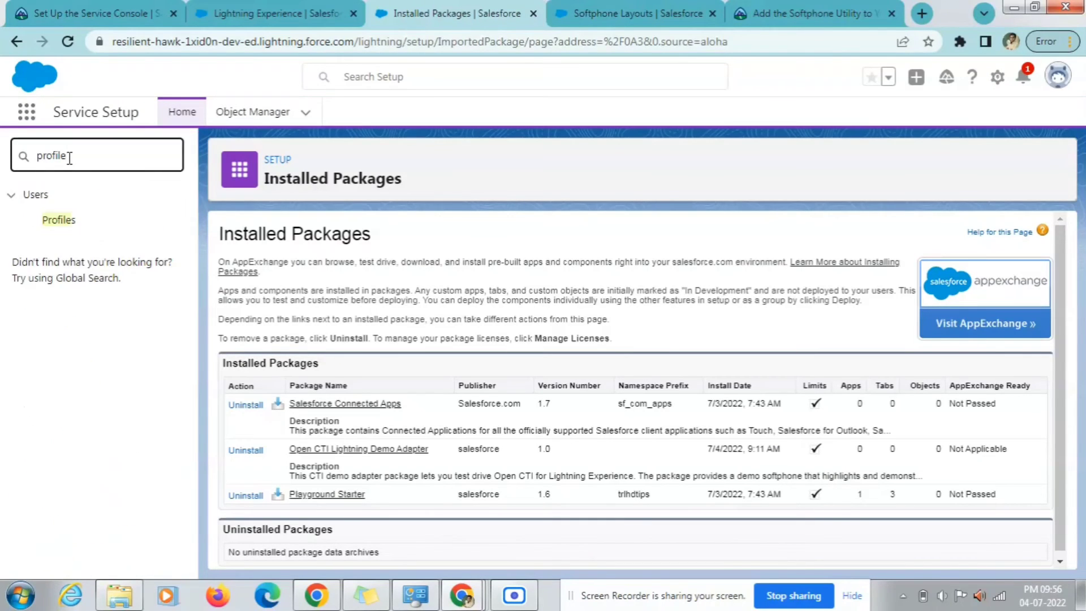
middle_click(59, 220)
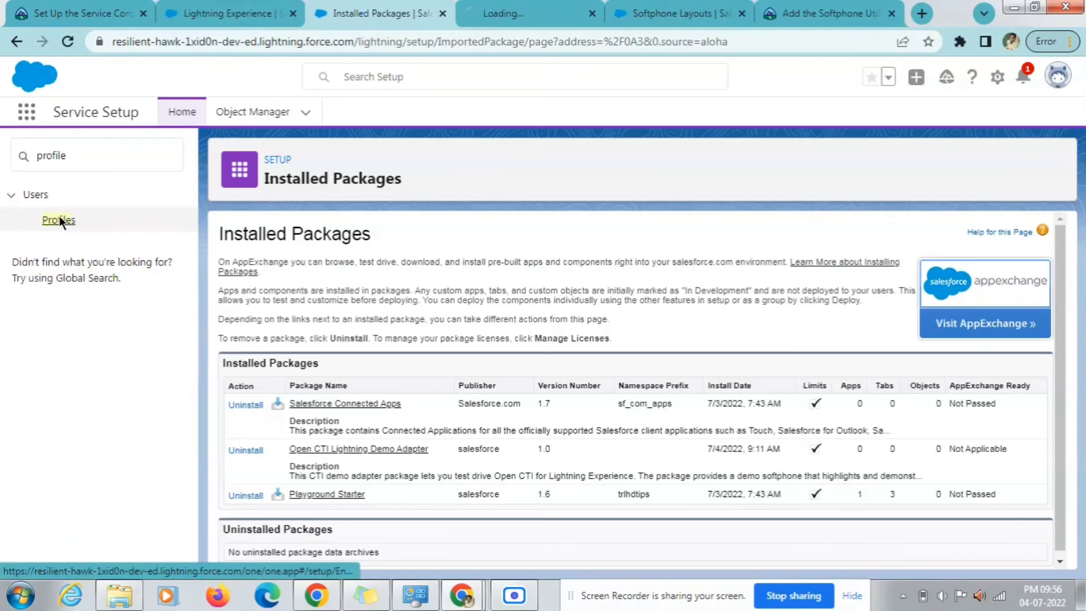
left_click(475, 8)
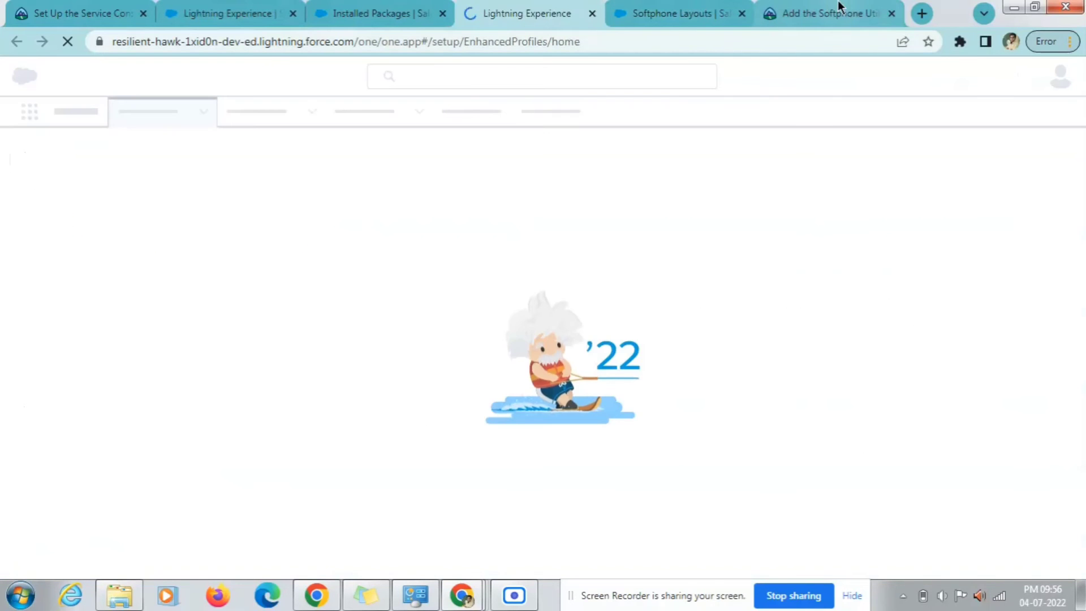
- Copy the Ursa Major Softphone layout name from the Trailhead instruction and search for it on the Profiles page
left_click(839, 8)
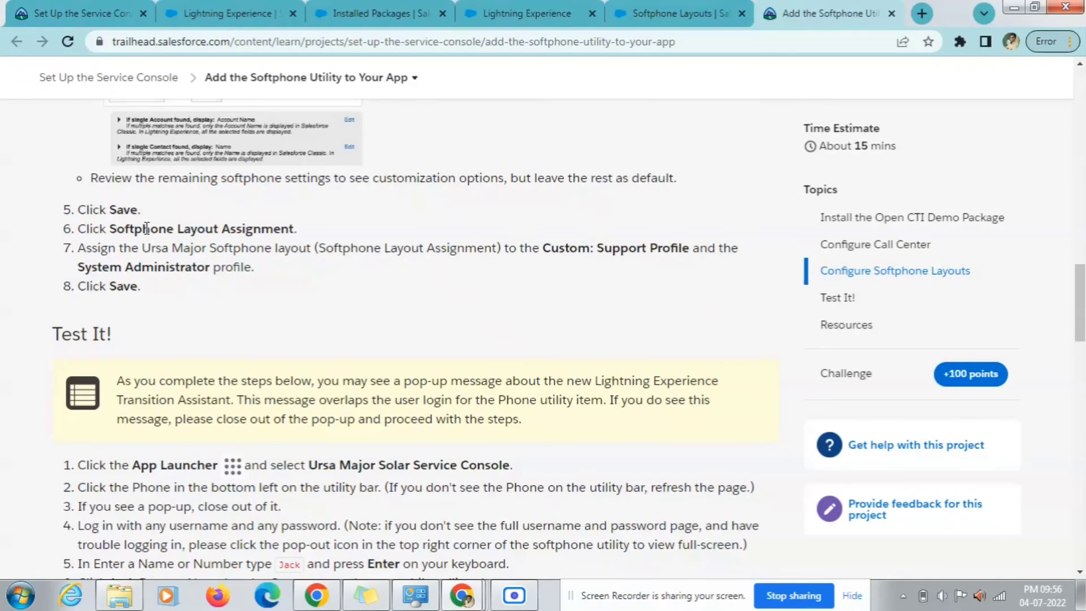
left_click_drag(142, 247, 309, 249)
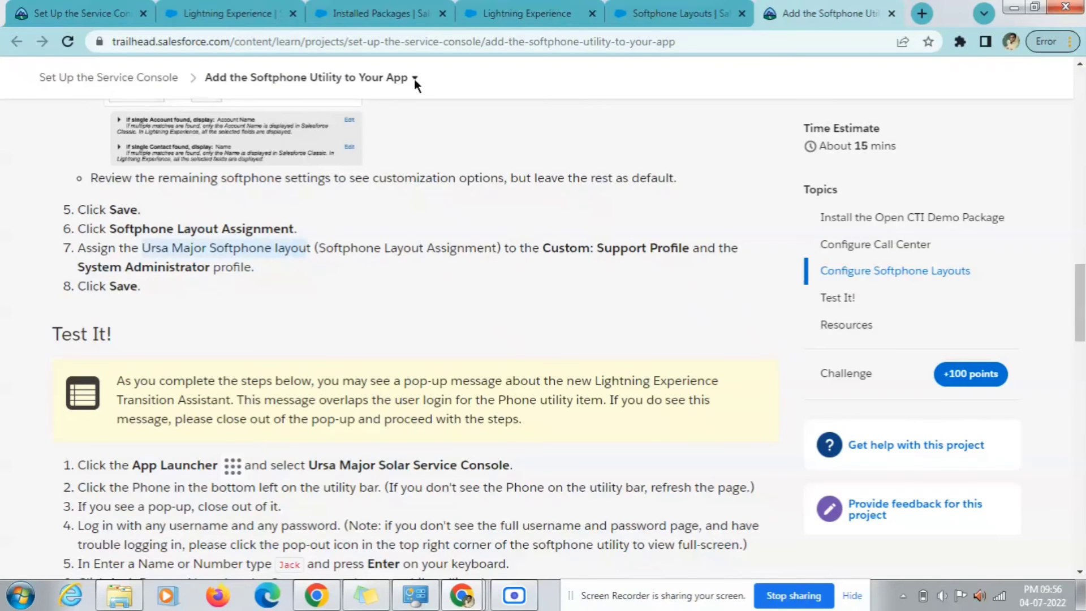
left_click(511, 7)
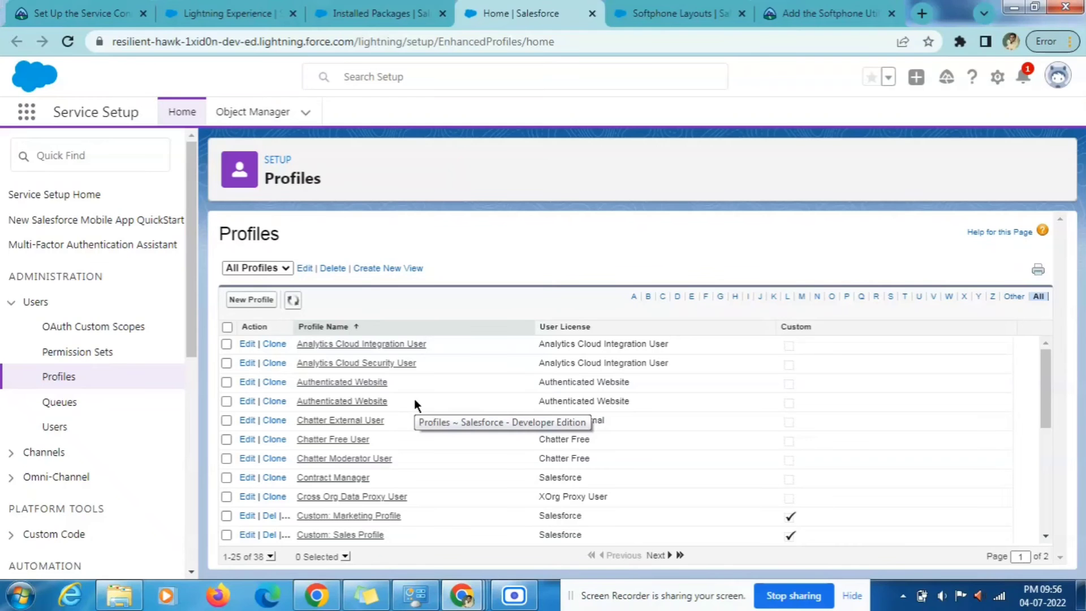
key("ctrl+f")
type("Jrsa Major Softphone layou")
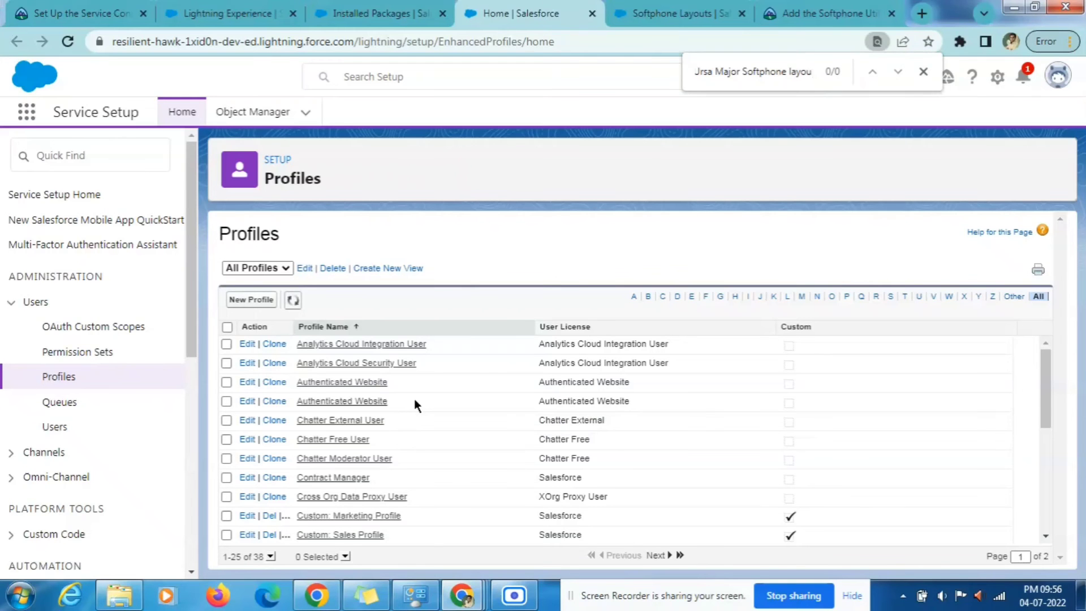
- Filter the profiles by the letters U and A, restore the full list and look through it
scroll(459, 367, "down", 3)
scroll(792, 371, "up", 3)
left_click(919, 296)
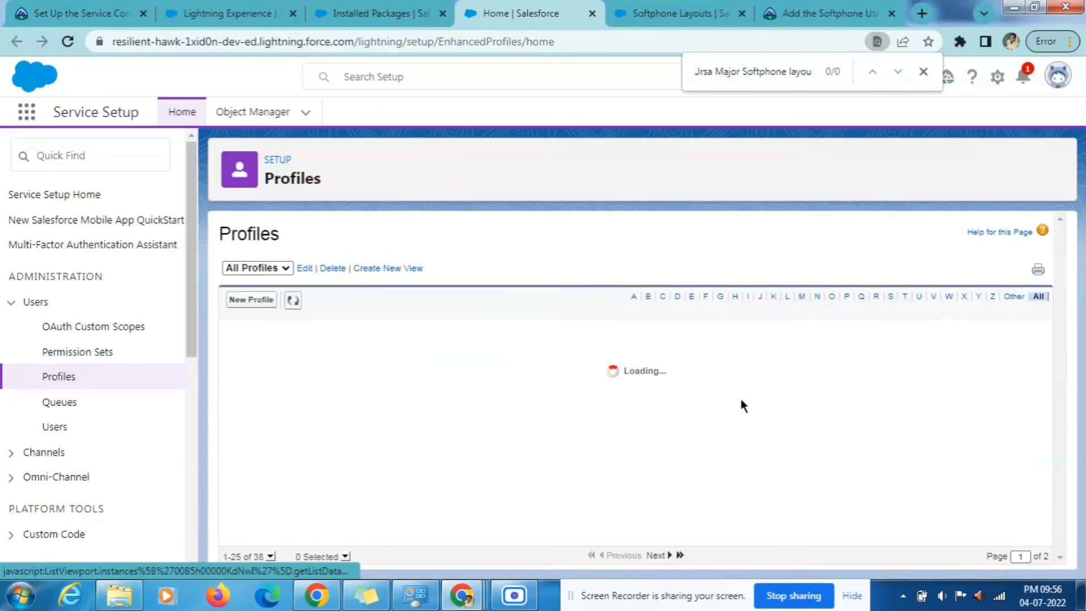
left_click(635, 298)
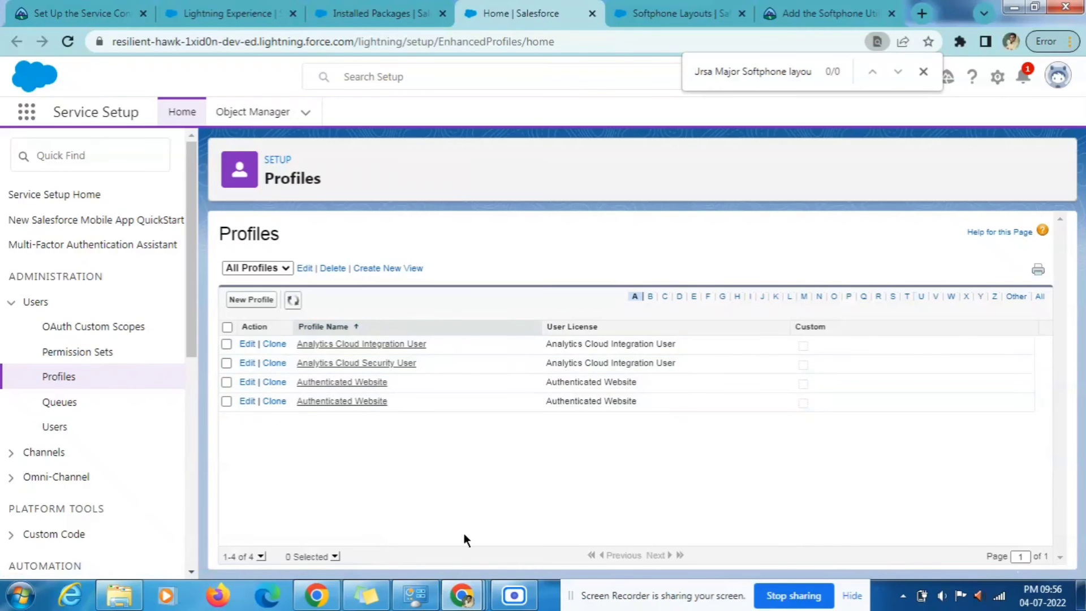
left_click(1040, 297)
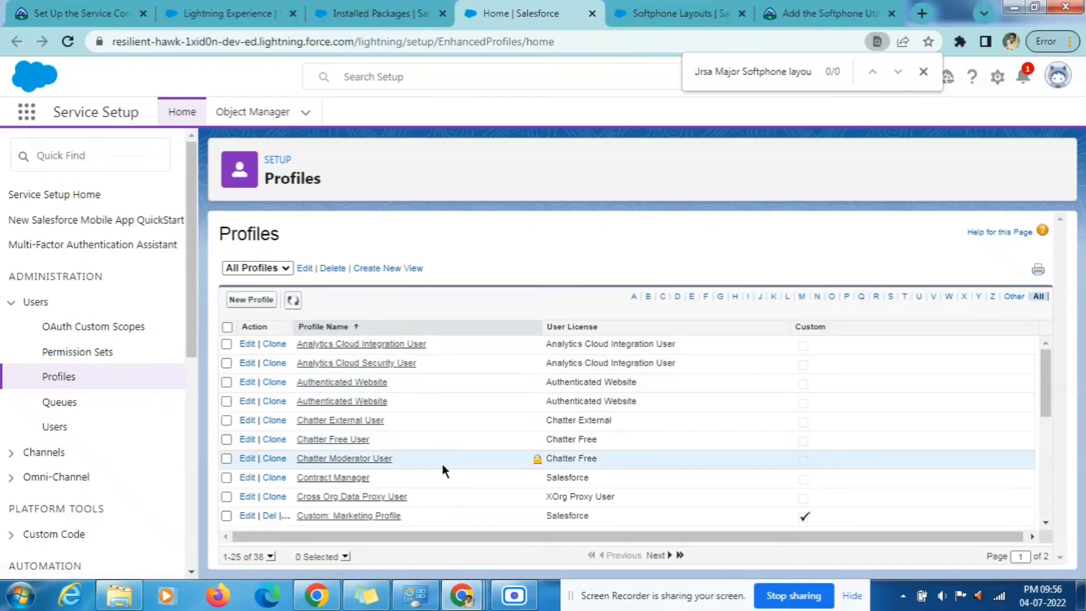
scroll(437, 469, "down", 5)
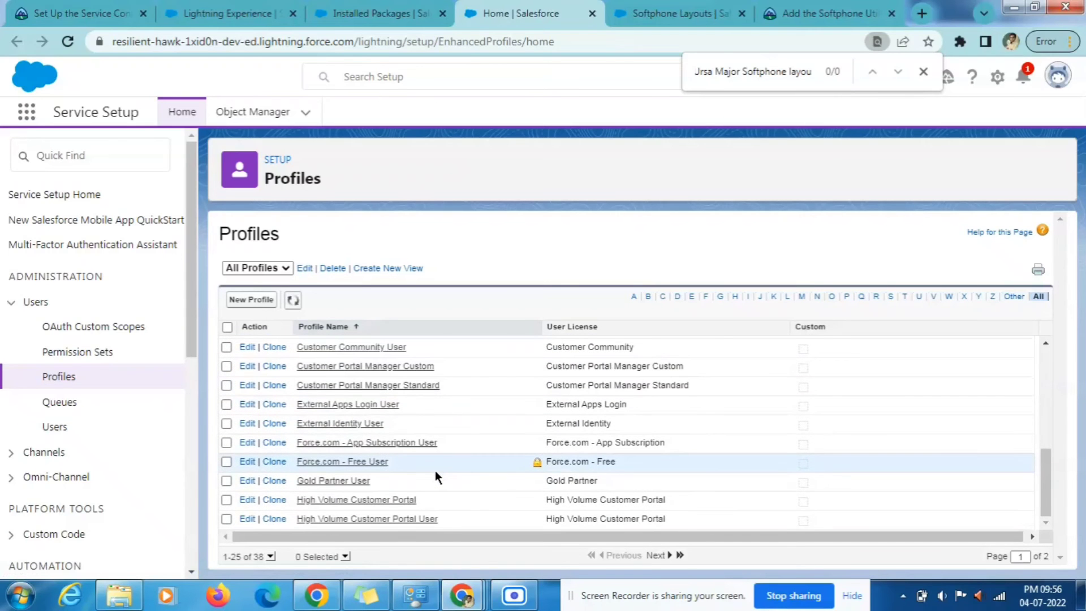
- Check the Custom: Support Profile entry in the softphone layout assignments against the list of all profiles
left_click(658, 12)
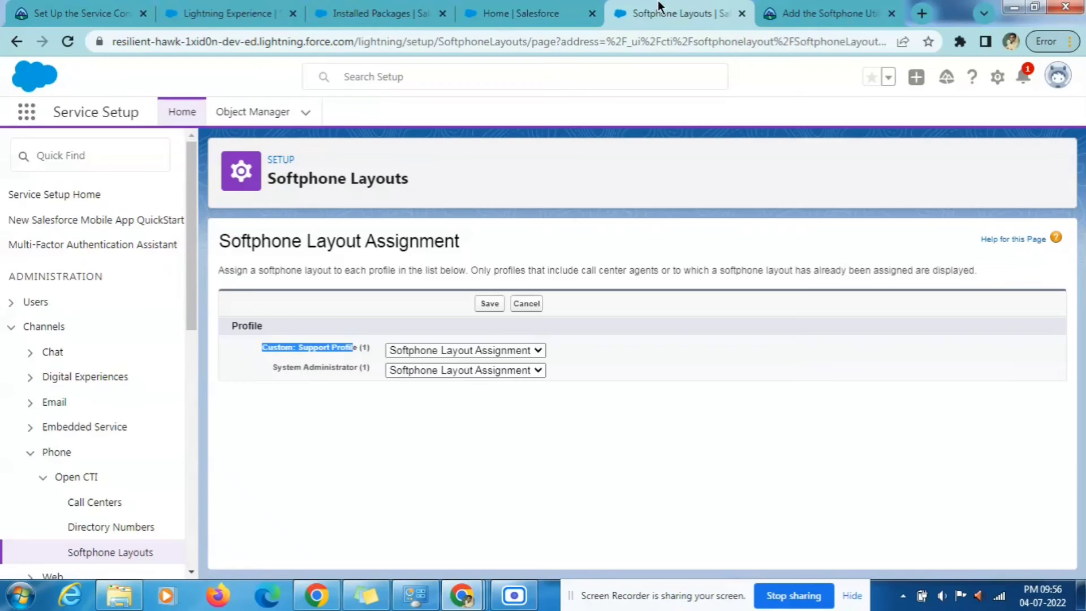
left_click(626, 366)
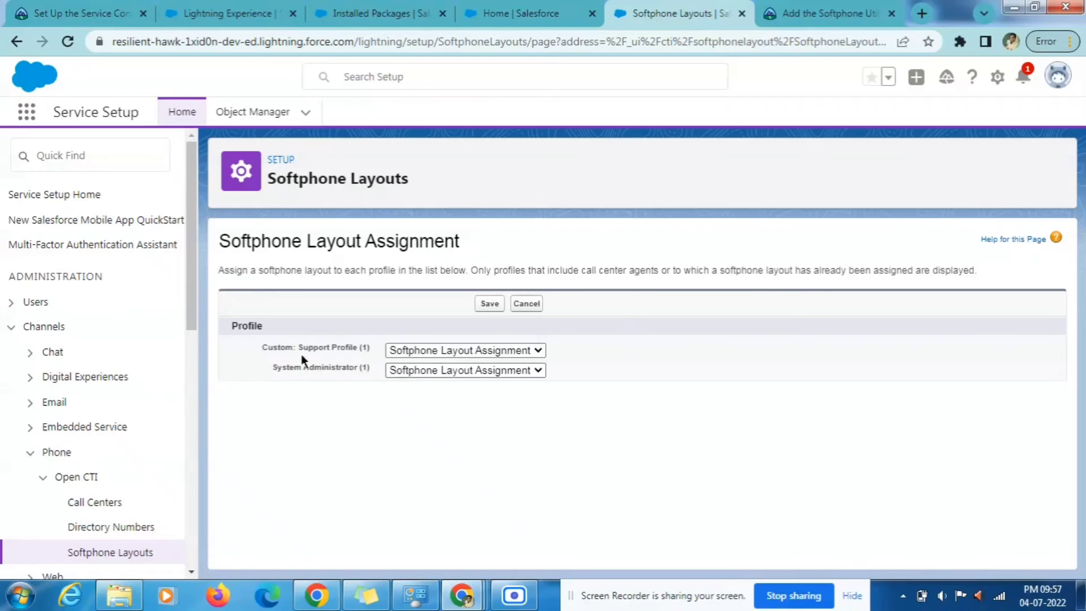
left_click_drag(265, 348, 320, 347)
left_click(511, 10)
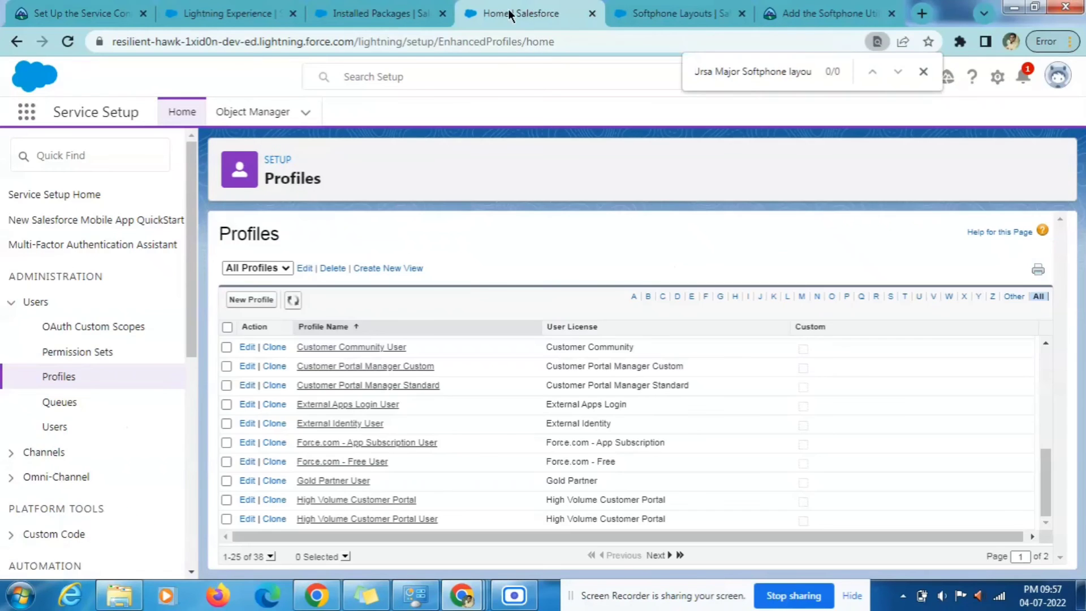
scroll(442, 428, "up", 3)
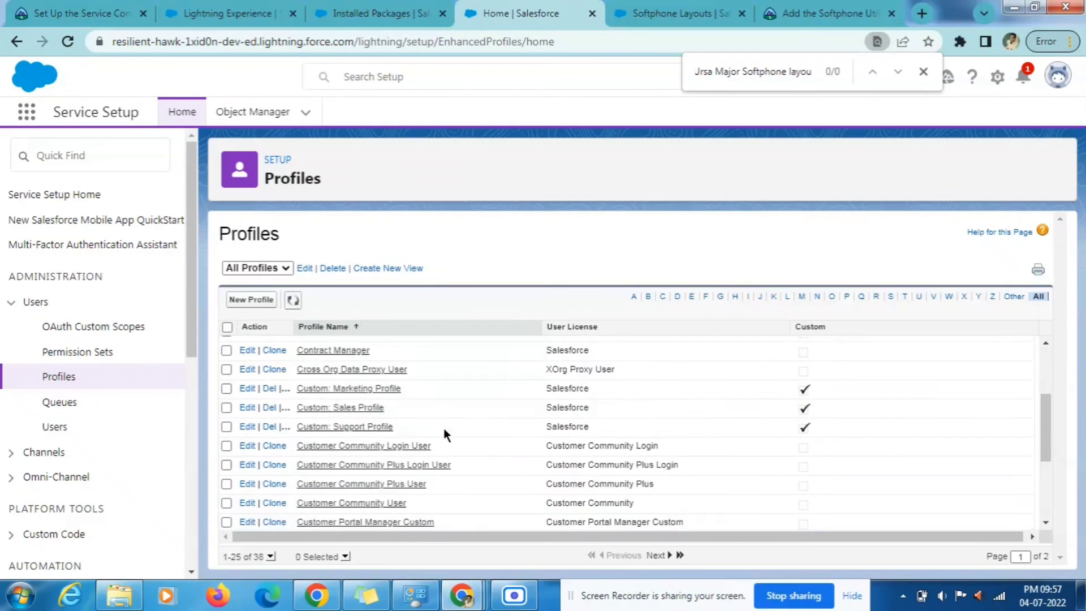
scroll(445, 432, "down", 3)
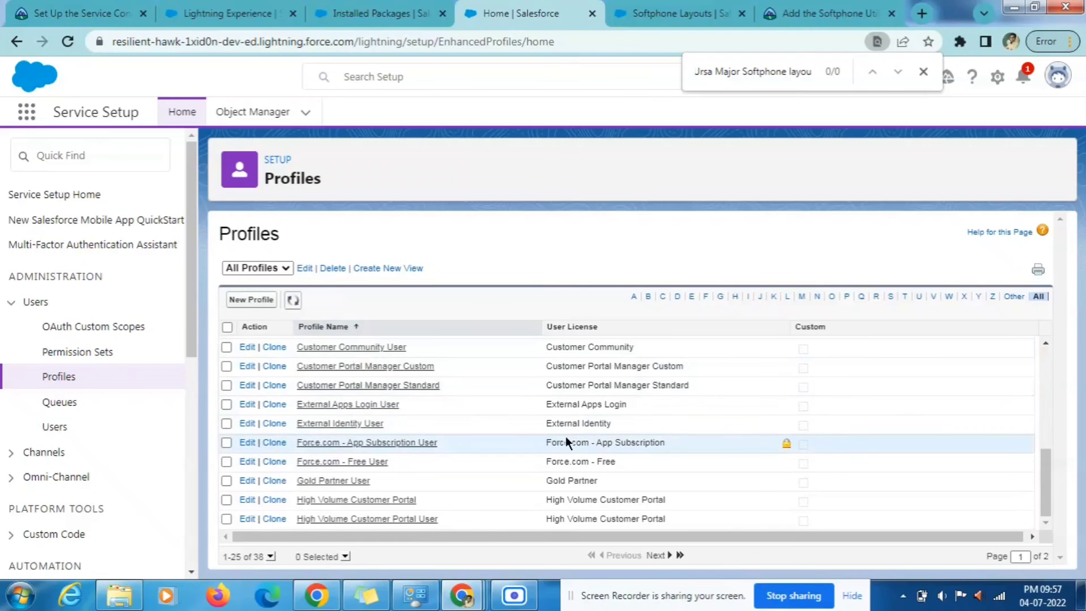
scroll(459, 453, "up", 5)
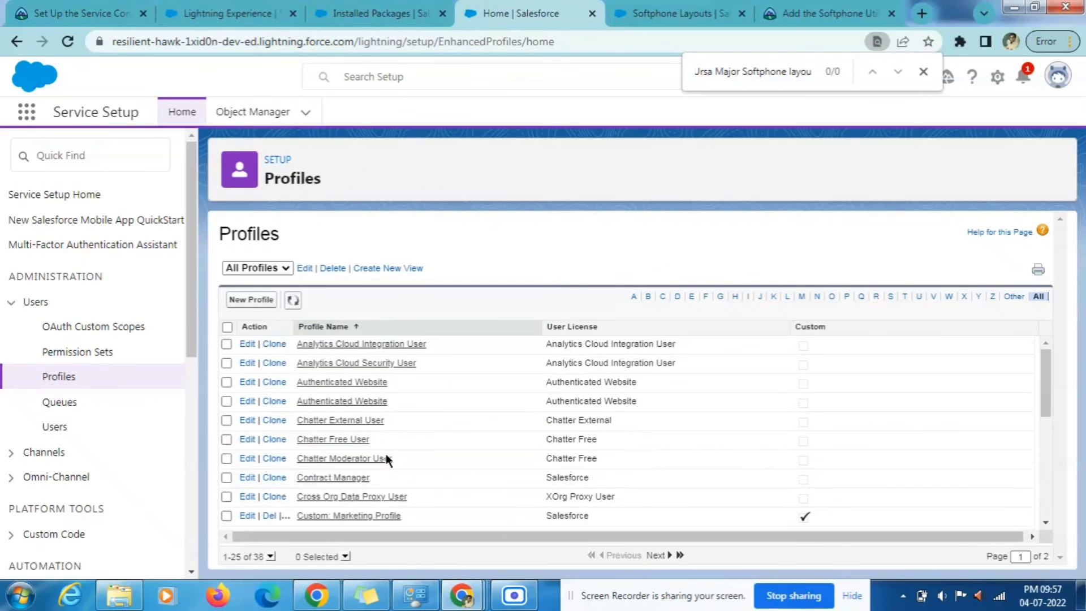
left_click(227, 13)
left_click(351, 13)
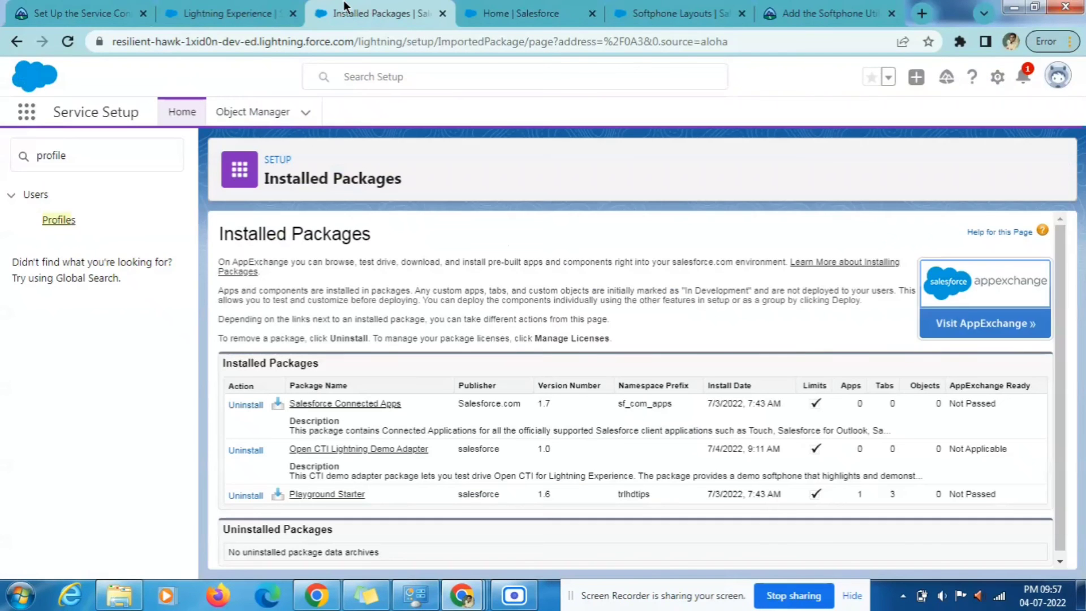
left_click(480, 11)
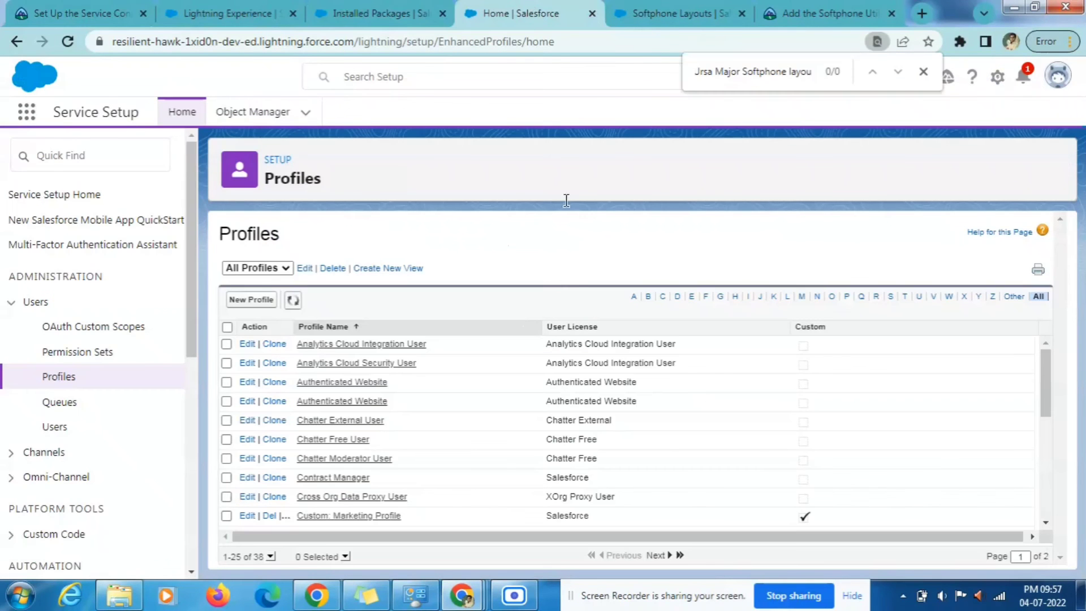
scroll(421, 421, "down", 5)
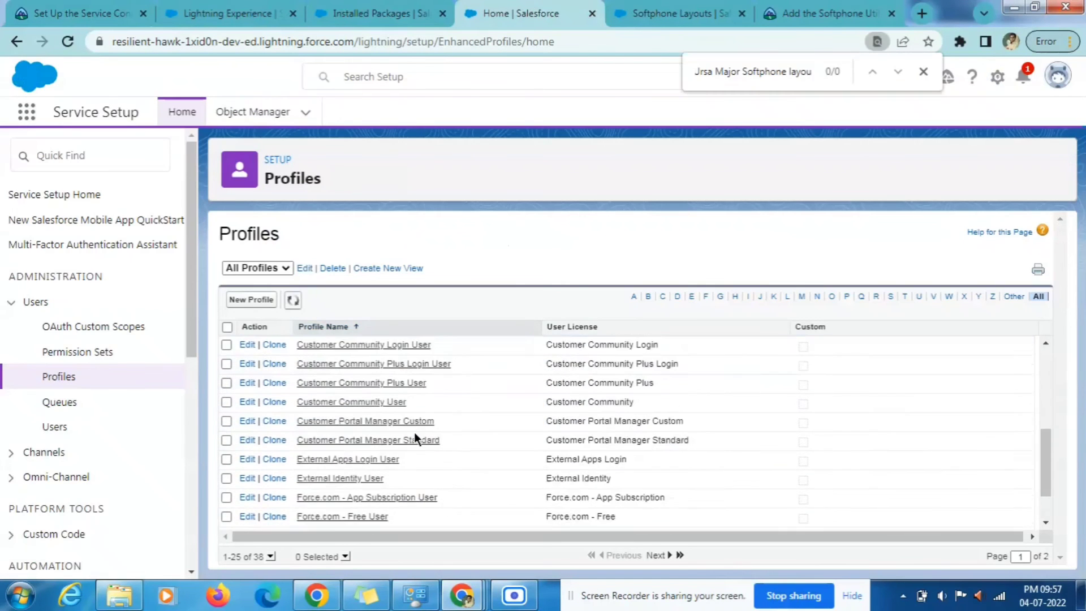
- Return to the Trailhead assignment instruction and copy the profile name Custom: Support Profile
left_click(651, 12)
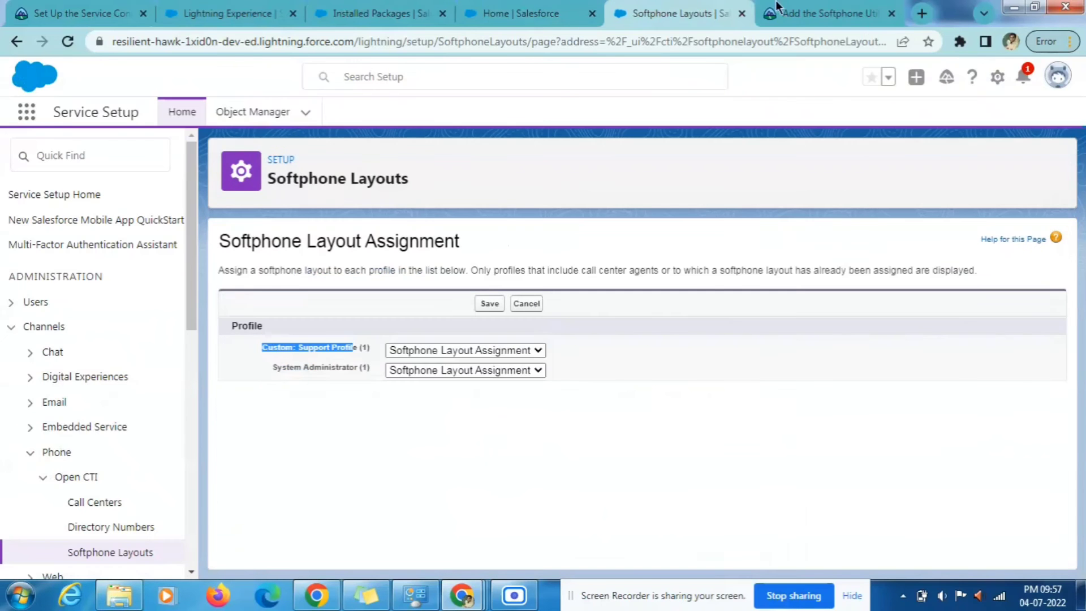
left_click(812, 12)
left_click(461, 259)
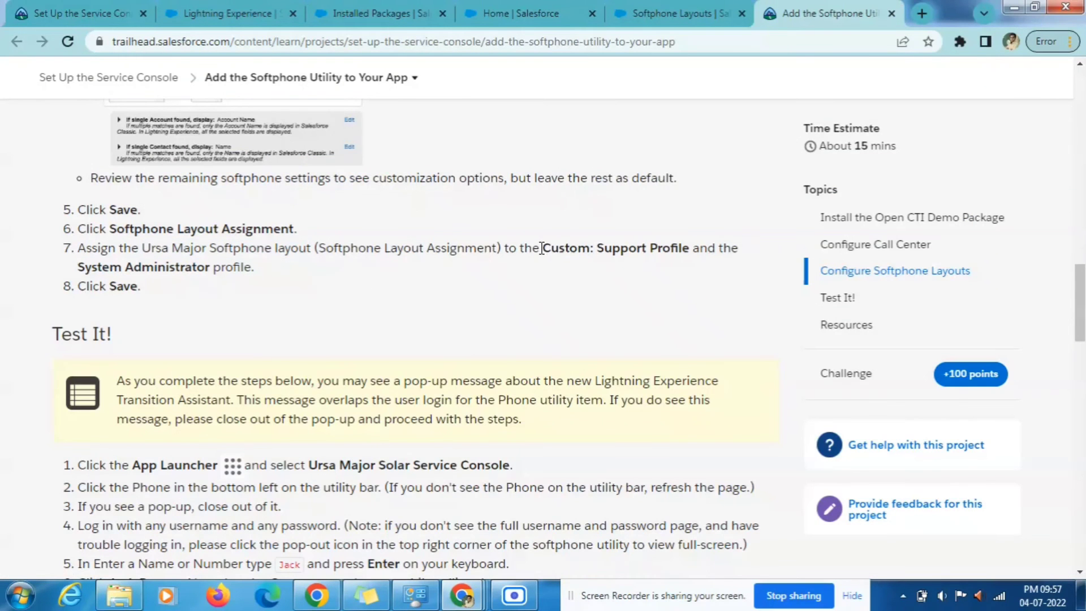
left_click_drag(541, 249, 716, 255)
key("ctrl+c")
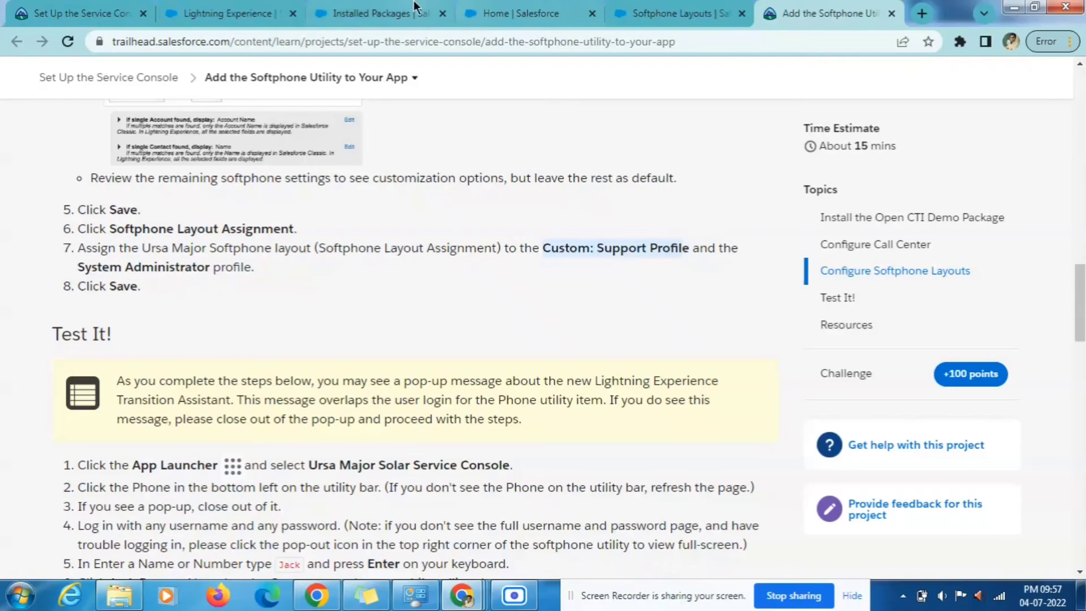
- Find Custom: Support Profile on the Profiles page using the copied name and open its details
left_click(393, 13)
left_click(500, 8)
key("ctrl+f")
key("ctrl+v")
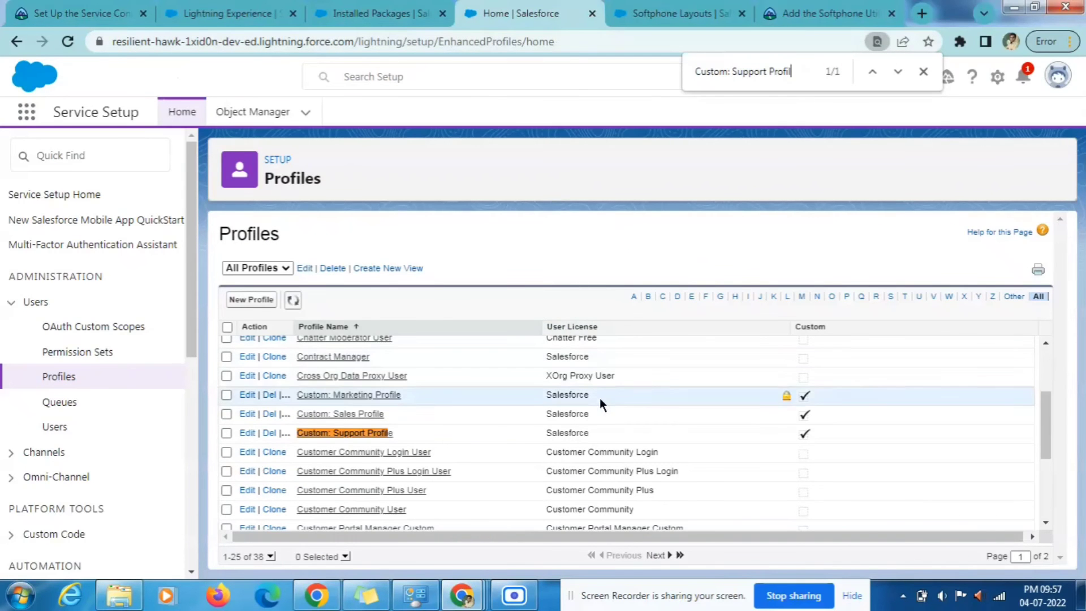
left_click(334, 436)
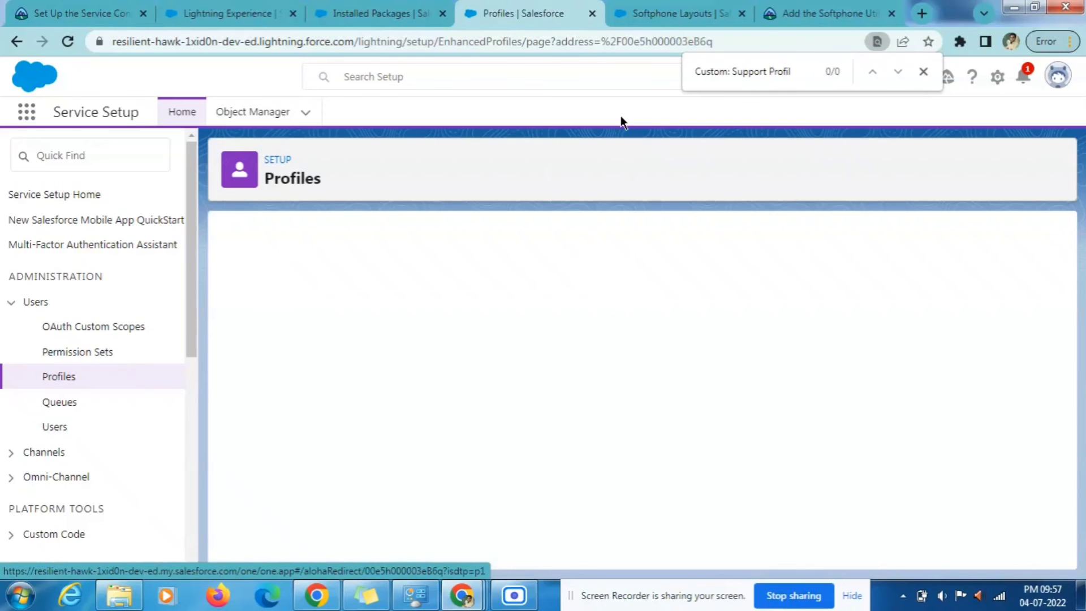
- Recheck the Trailhead assignment instruction, then view the users assigned to Custom: Support Profile
left_click(826, 13)
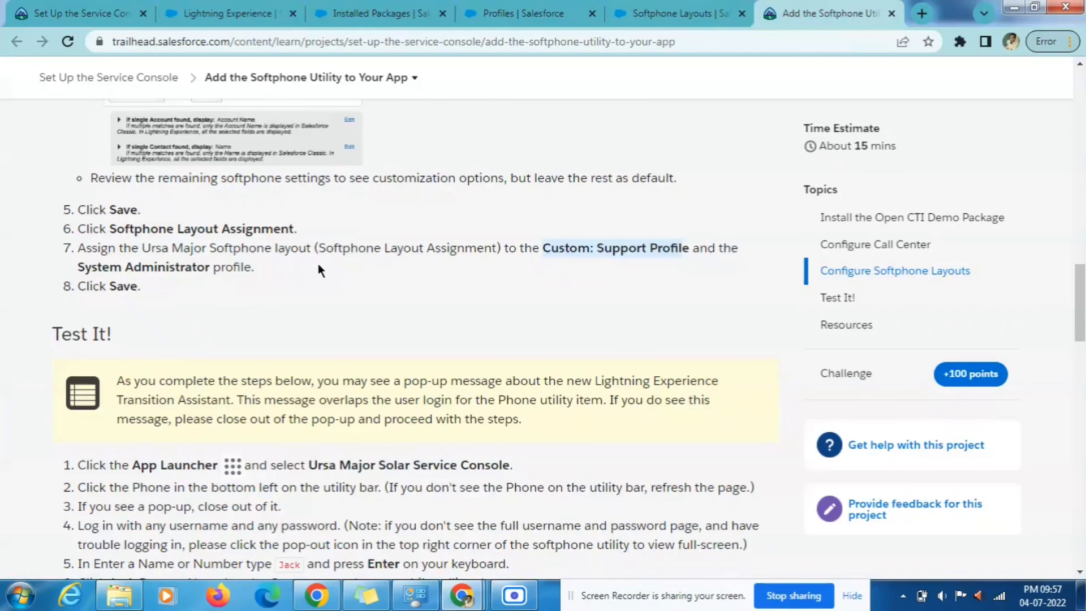
left_click(501, 23)
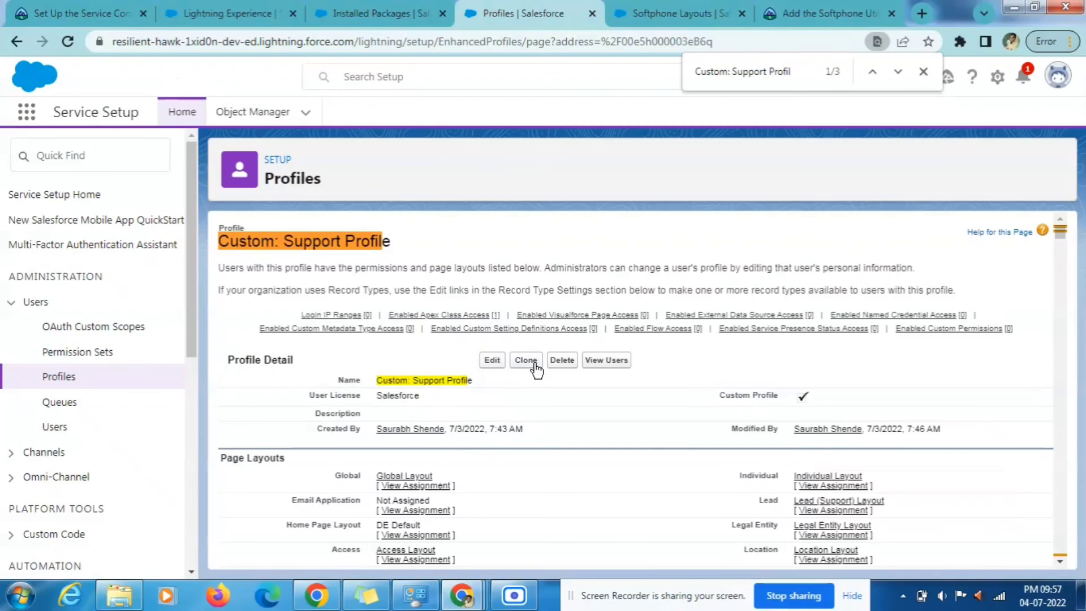
left_click(599, 361)
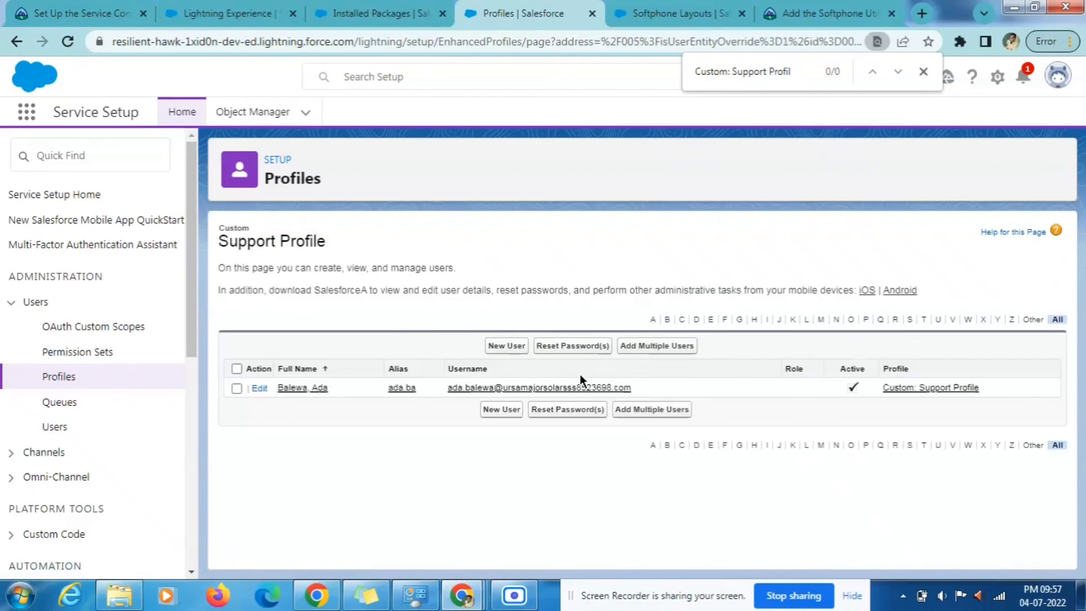
- Look over the New User form, then the Add Multiple Users page and its user license options for Custom: Support Profile
left_click(507, 346)
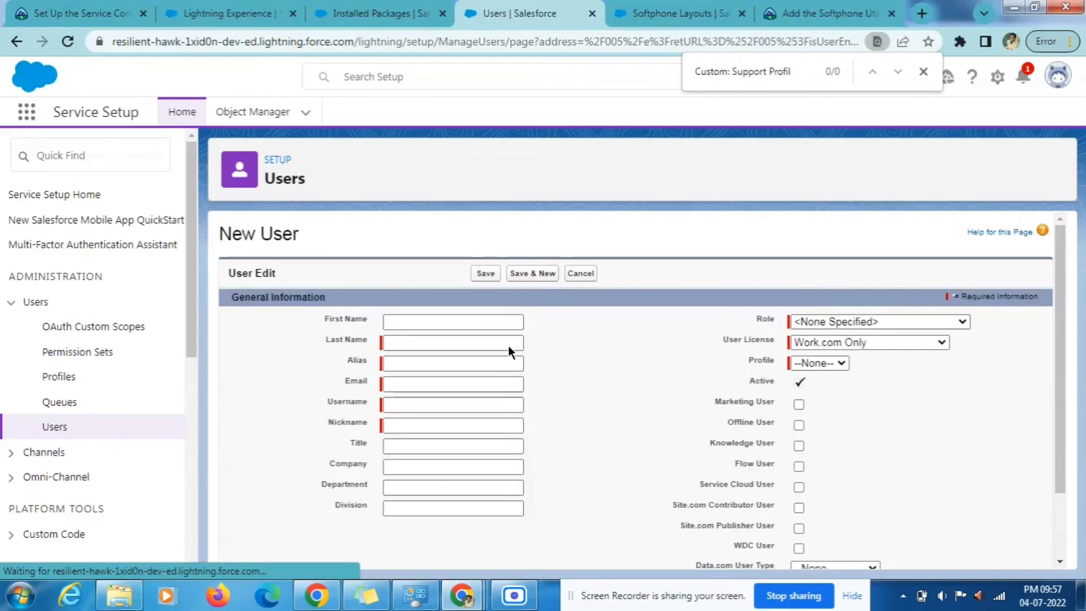
left_click(580, 274)
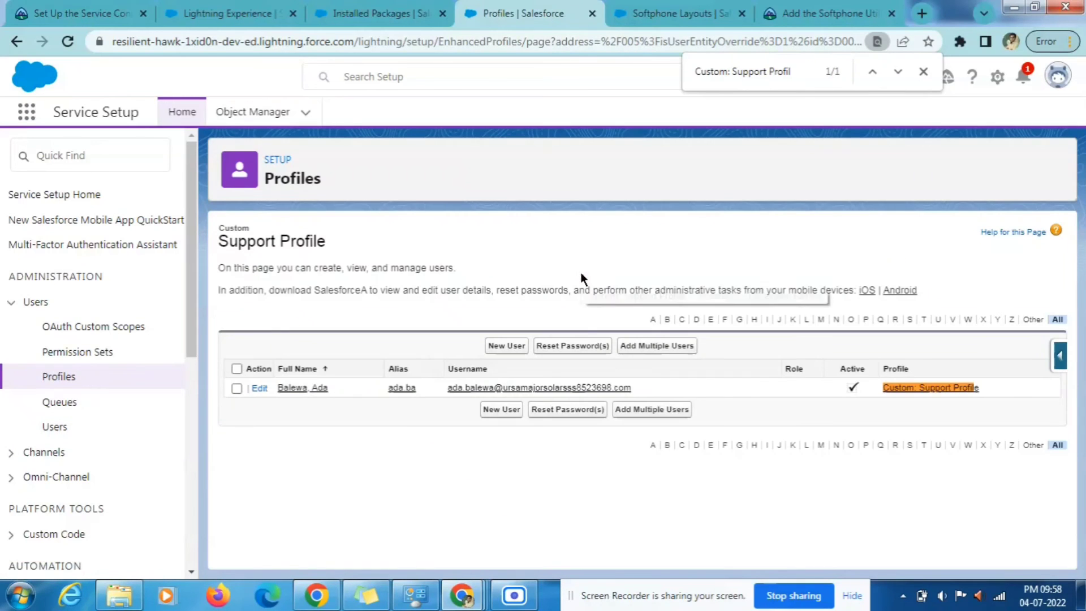
left_click(683, 347)
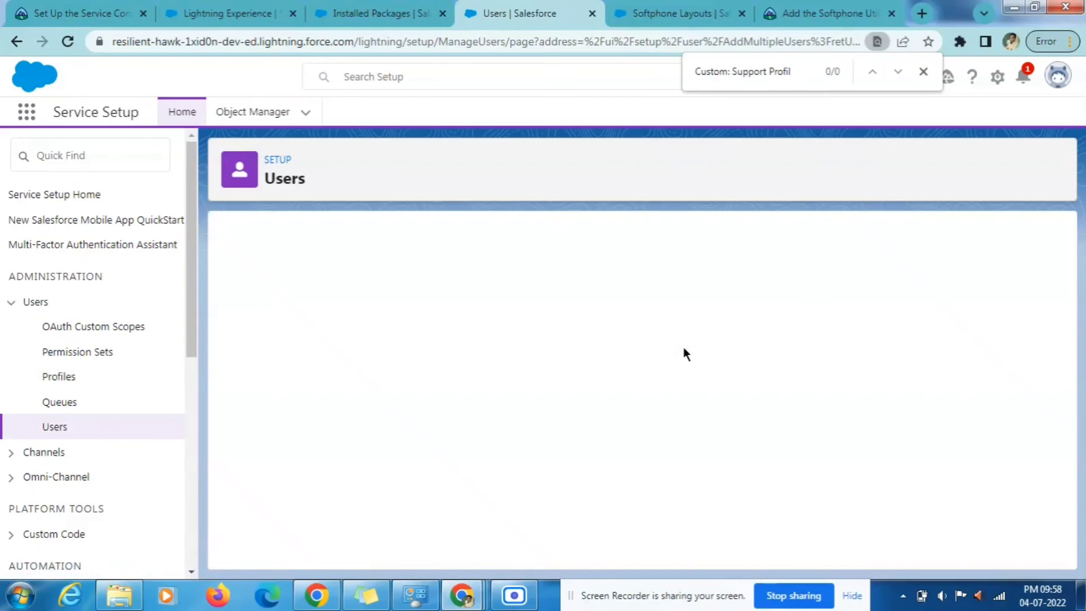
scroll(655, 370, "down", 2)
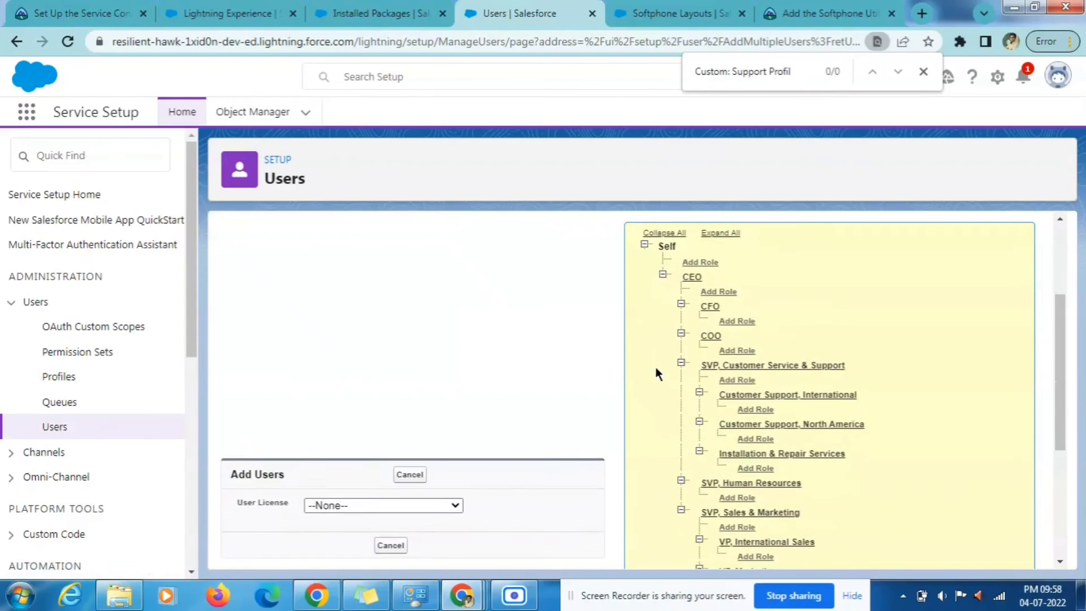
scroll(656, 368, "down", 3)
scroll(436, 365, "down", 2)
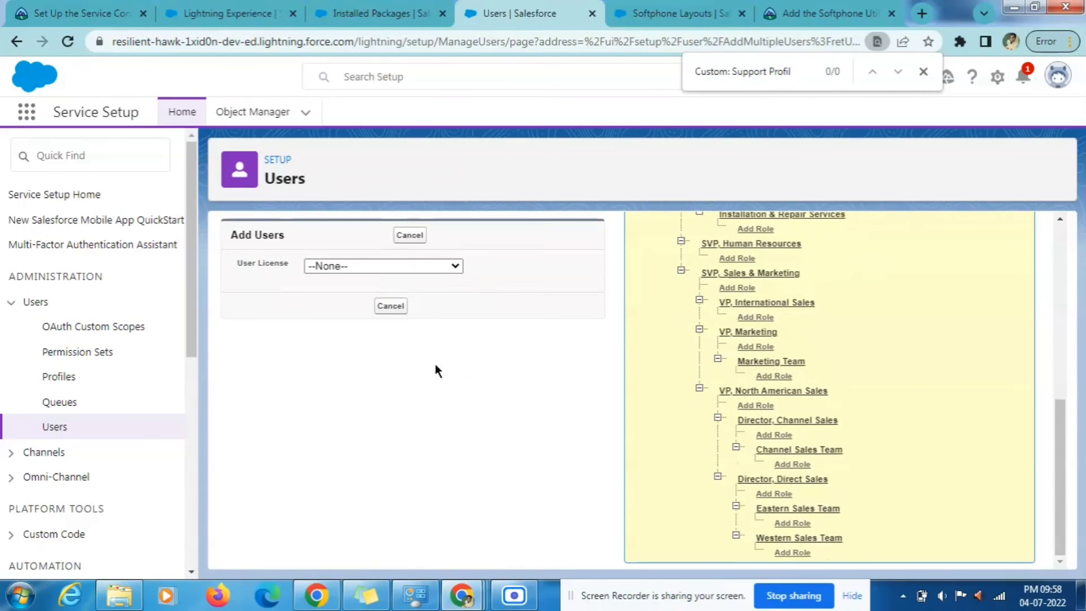
left_click(432, 266)
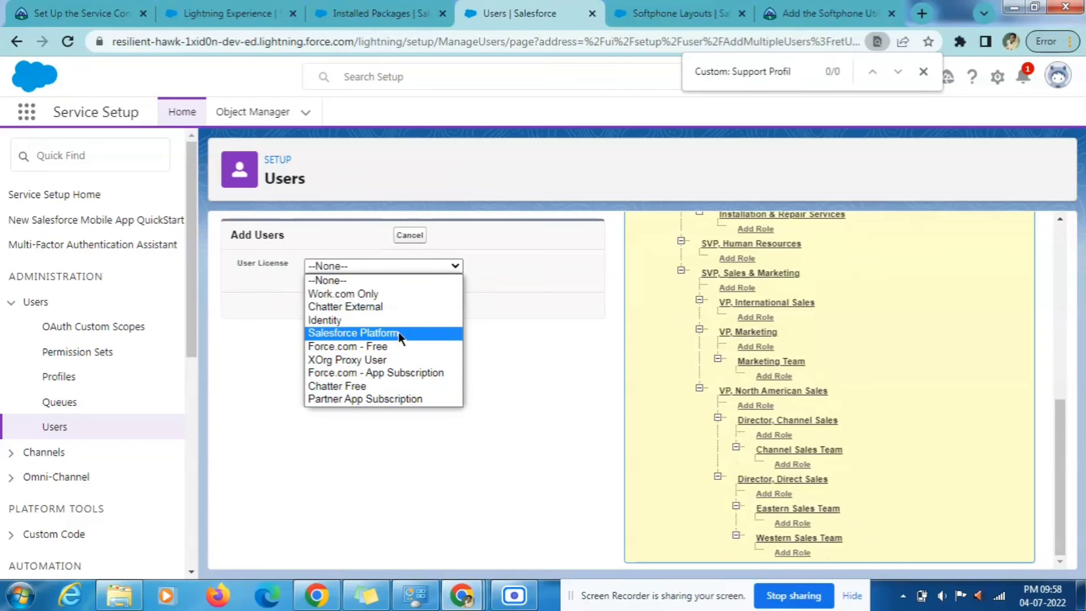
left_click(555, 389)
scroll(624, 400, "up", 4)
scroll(626, 400, "up", 1)
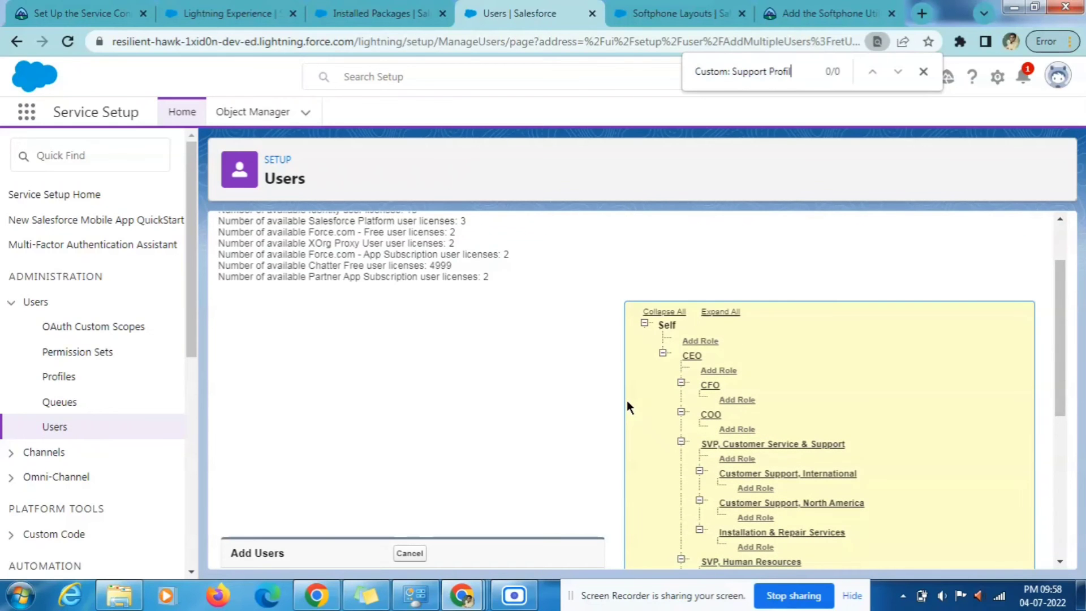
- Shorten the page search to "Cu" and examine the role hierarchy on the Add Multiple Users page
key("BackSpace")
key("BackSpace")
key("BackSpace")
key("BackSpace")
key("BackSpace")
key("BackSpace")
key("BackSpace")
key("BackSpace")
key("BackSpace")
key("BackSpace")
key("BackSpace")
key("BackSpace")
key("BackSpace")
key("BackSpace")
key("BackSpace")
key("BackSpace")
key("BackSpace")
key("BackSpace")
key("BackSpace")
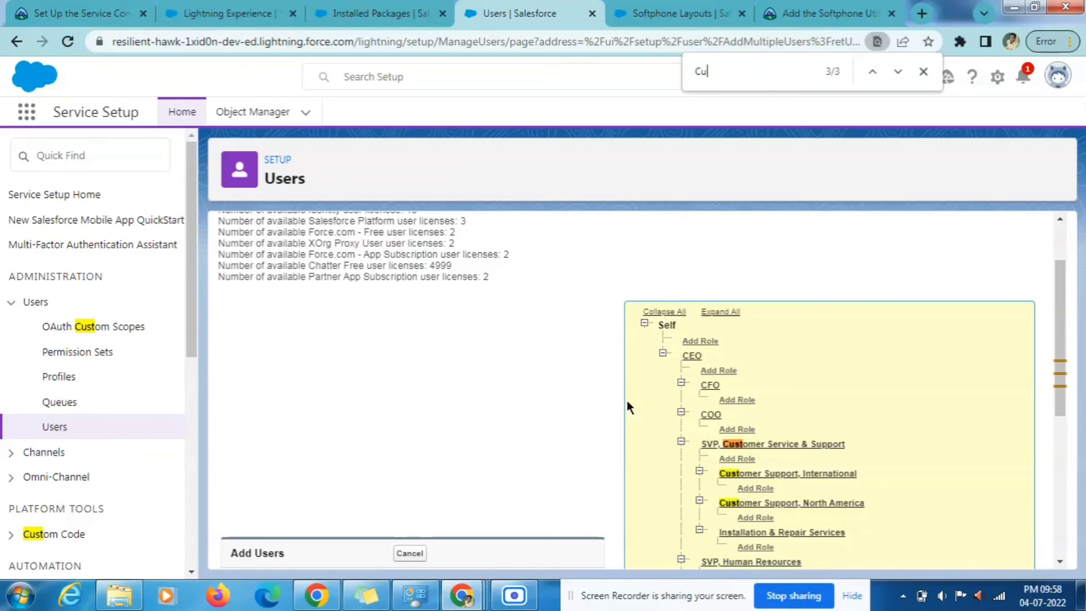
scroll(789, 443, "down", 1)
scroll(790, 446, "down", 1)
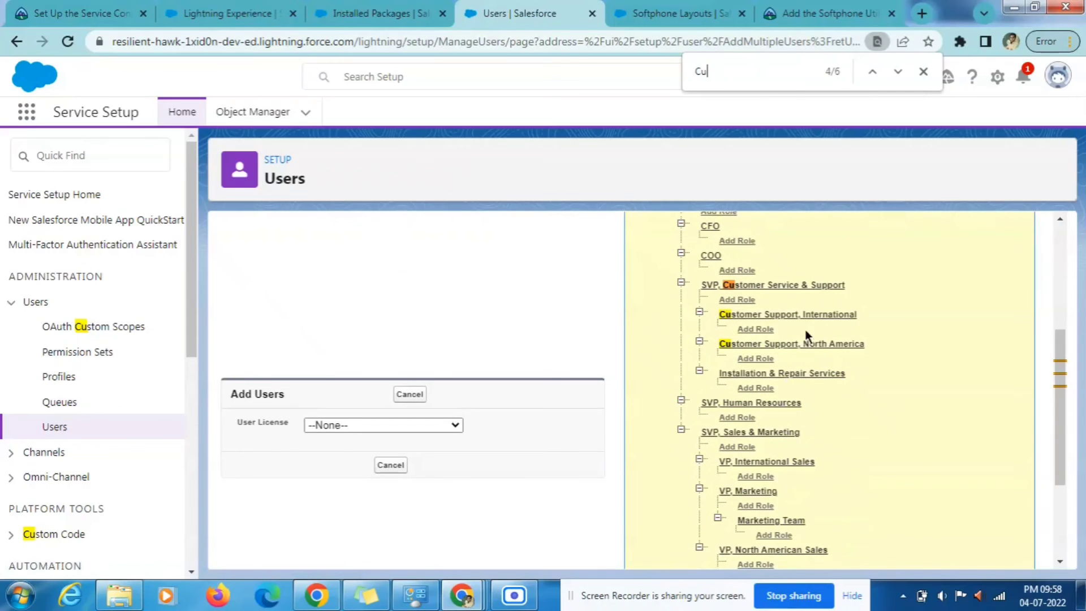
scroll(835, 399, "down", 2)
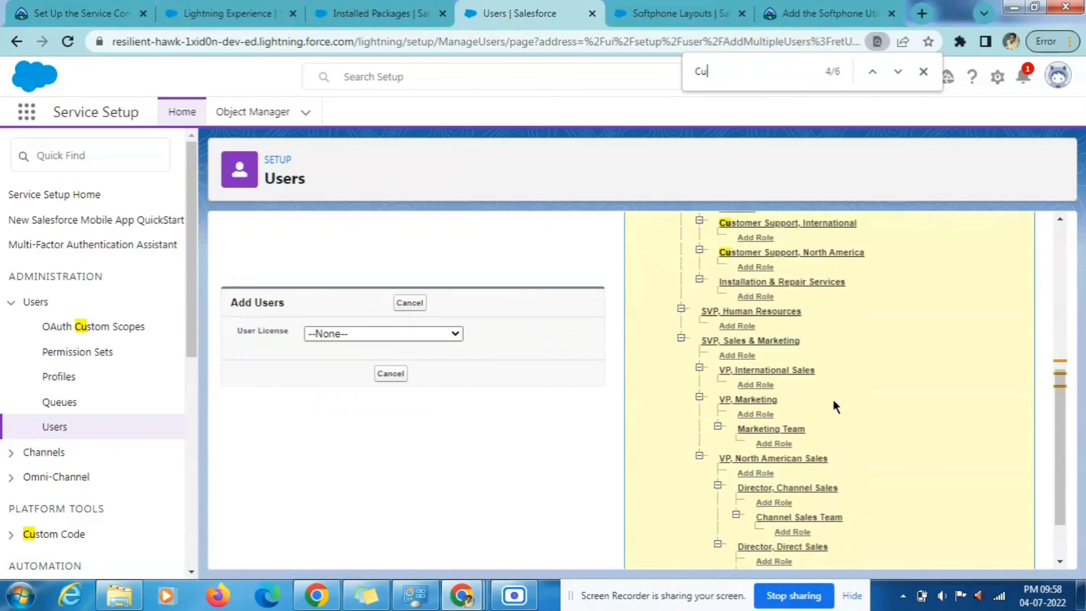
scroll(832, 399, "up", 5)
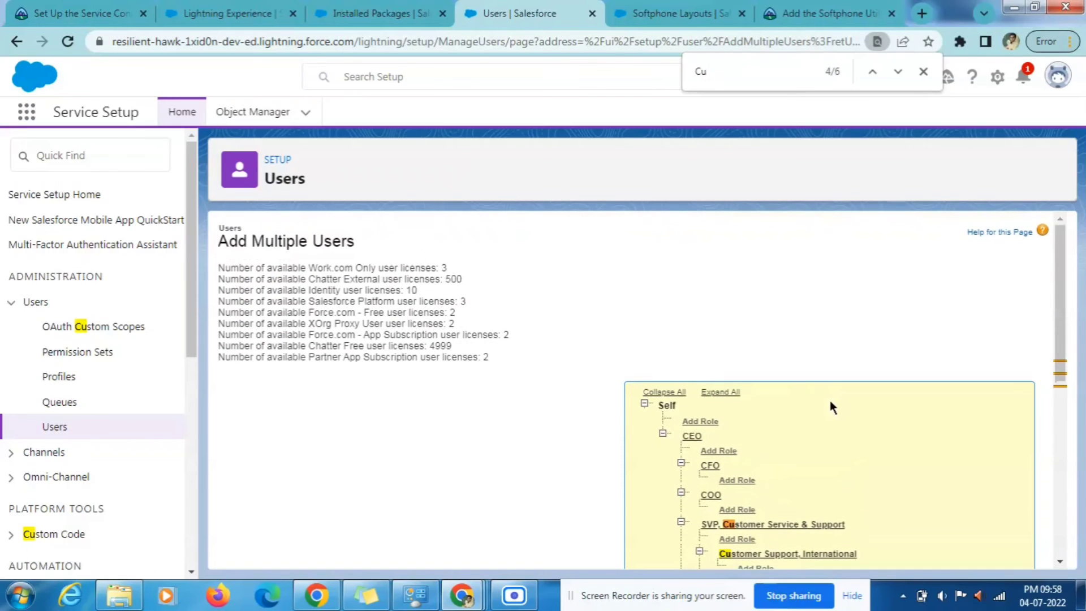
- Return to the Support Profile user list, close the page search and filter the users by the letter U
left_click(26, 39)
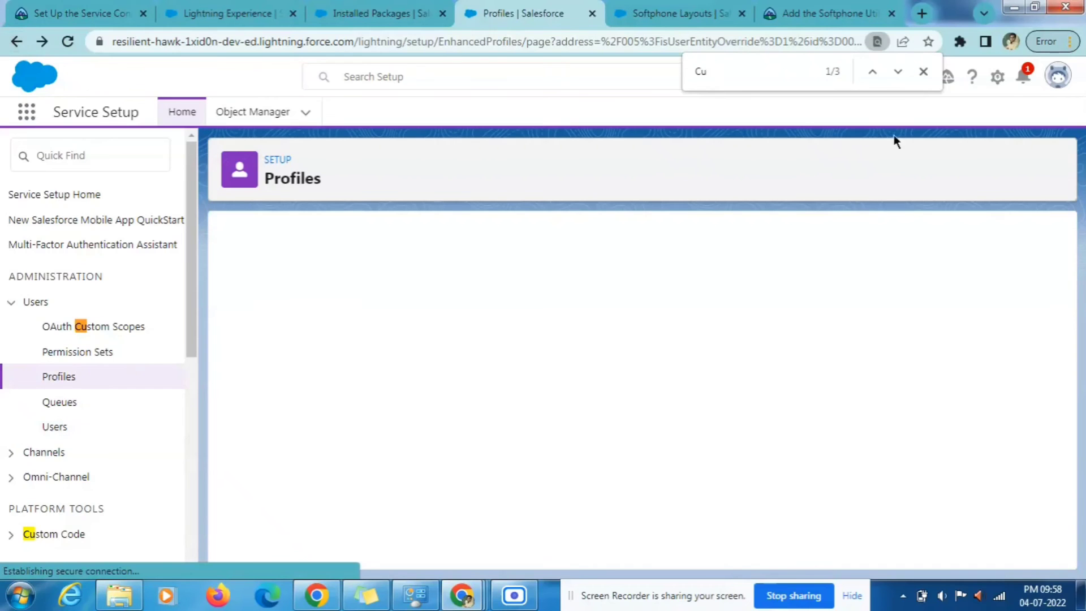
left_click(921, 73)
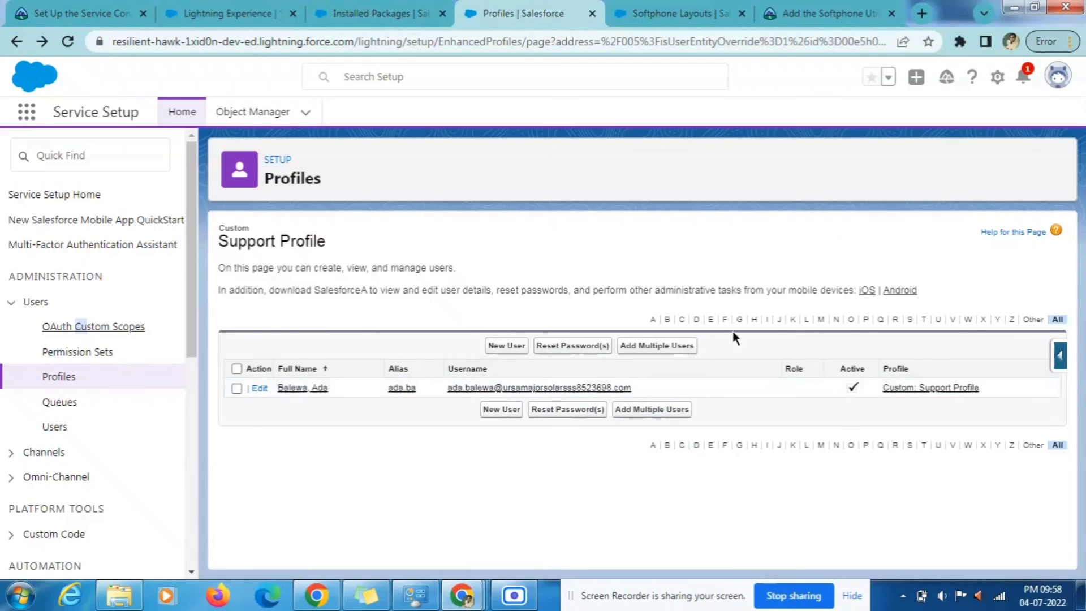
left_click(937, 319)
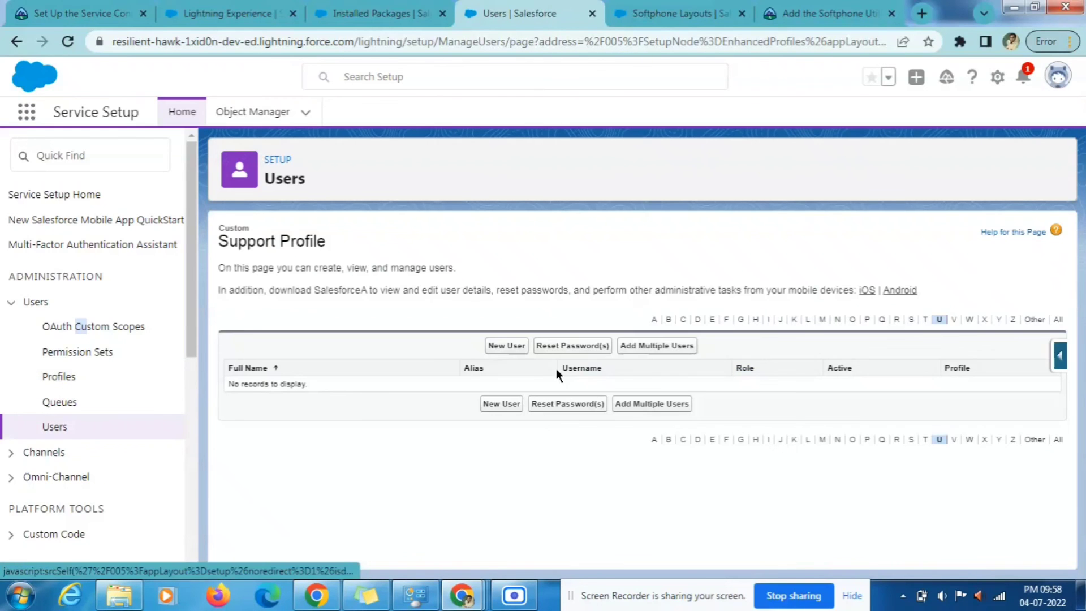
- Save the softphone layout assignments for Custom: Support Profile and System Administrator
left_click(723, 9)
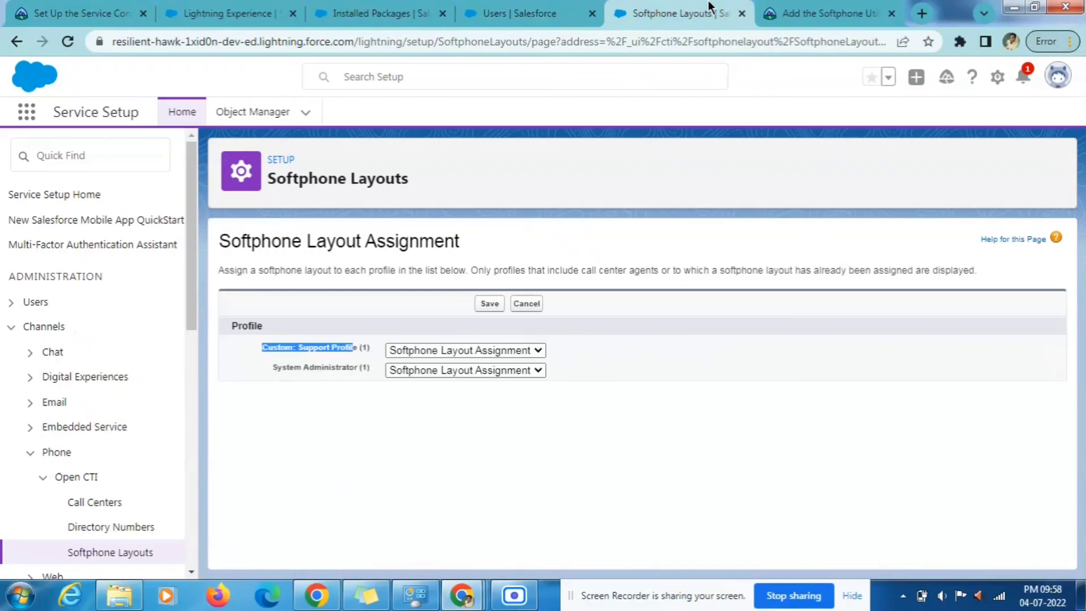
left_click(489, 304)
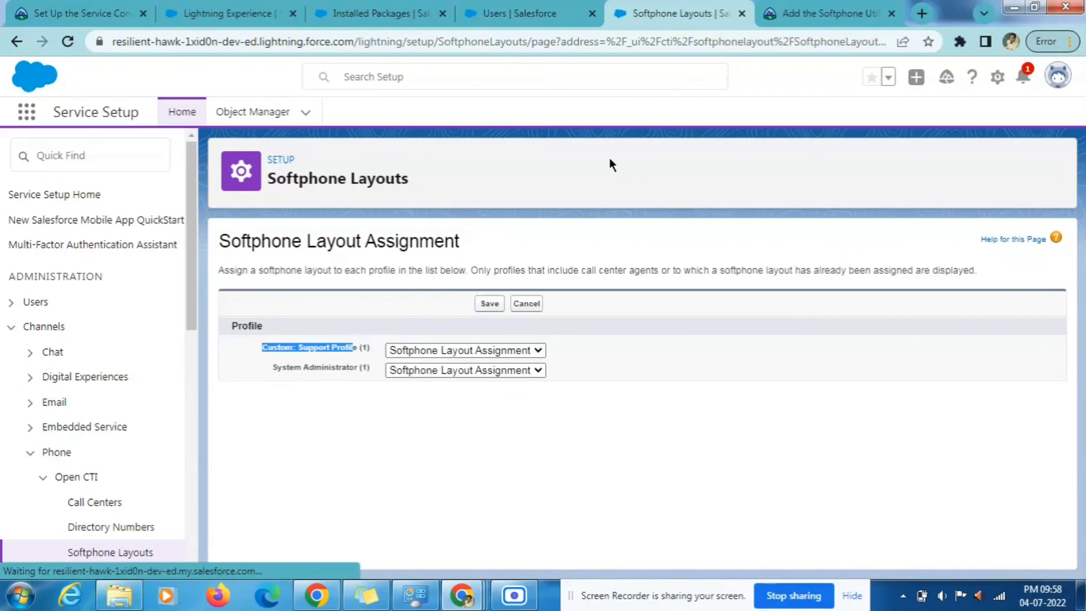
- Review the Trailhead Test It! instructions and copy the app name Ursa Major Solar Service Console
left_click(823, 13)
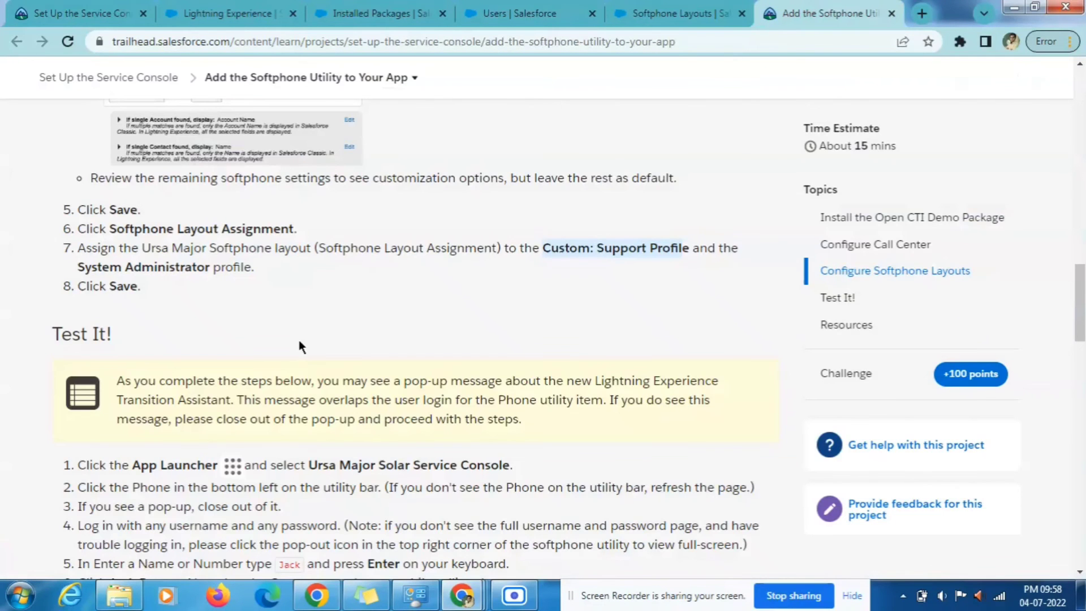
scroll(300, 347, "down", 6)
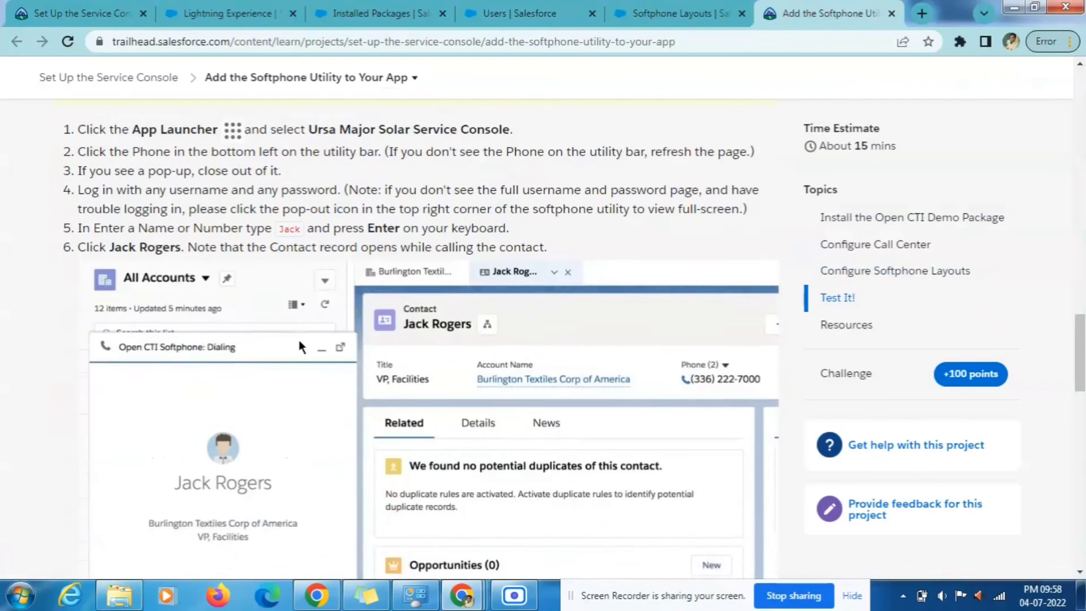
scroll(300, 347, "up", 3)
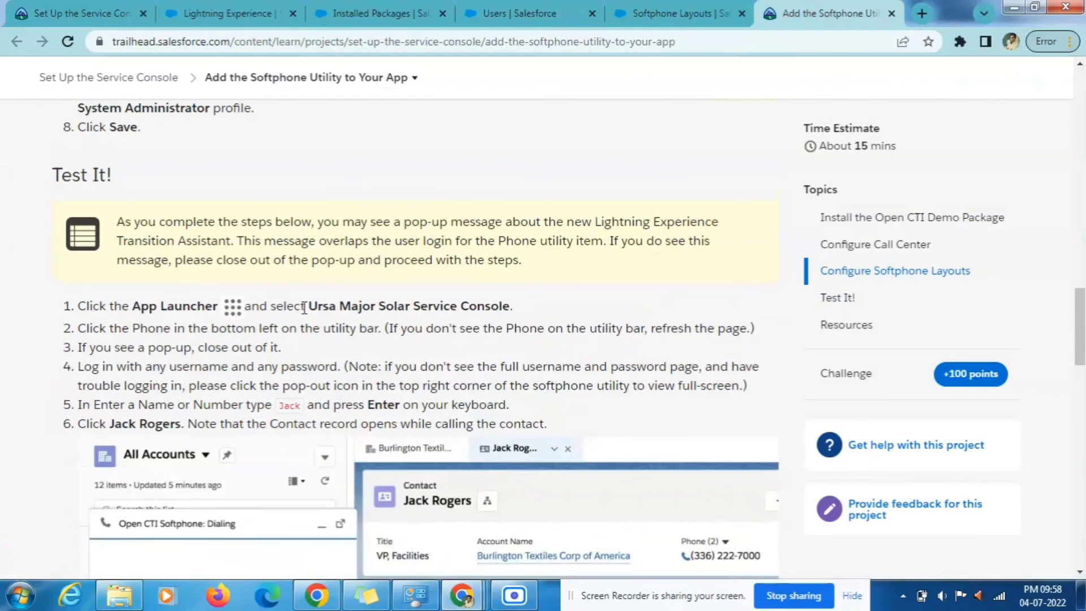
left_click_drag(308, 308, 509, 305)
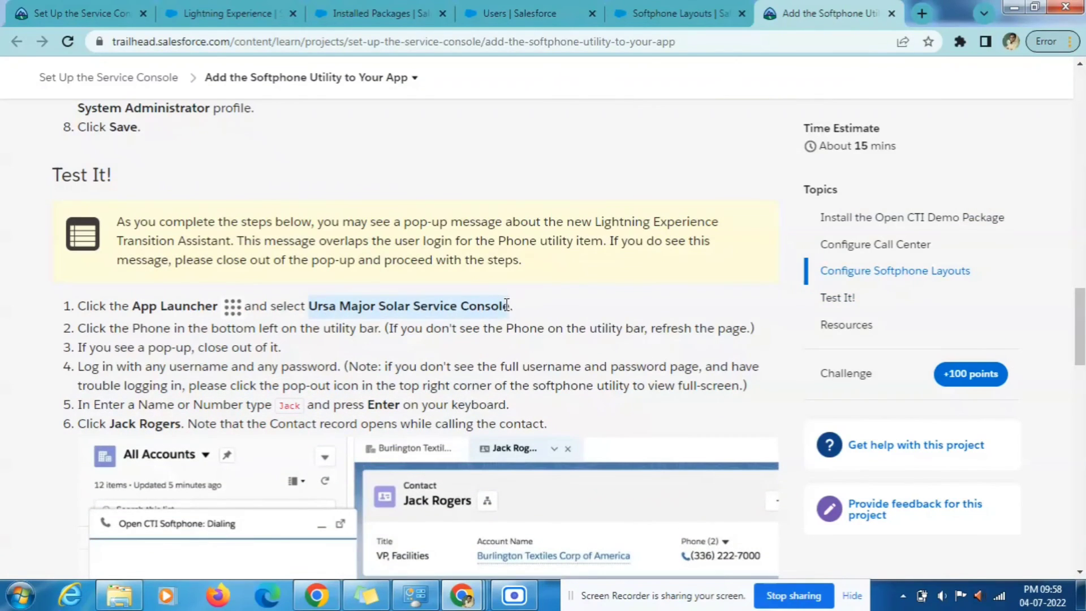
- Find Ursa Major Solar Service Console in the App Launcher using the copied name and open it
left_click(642, 12)
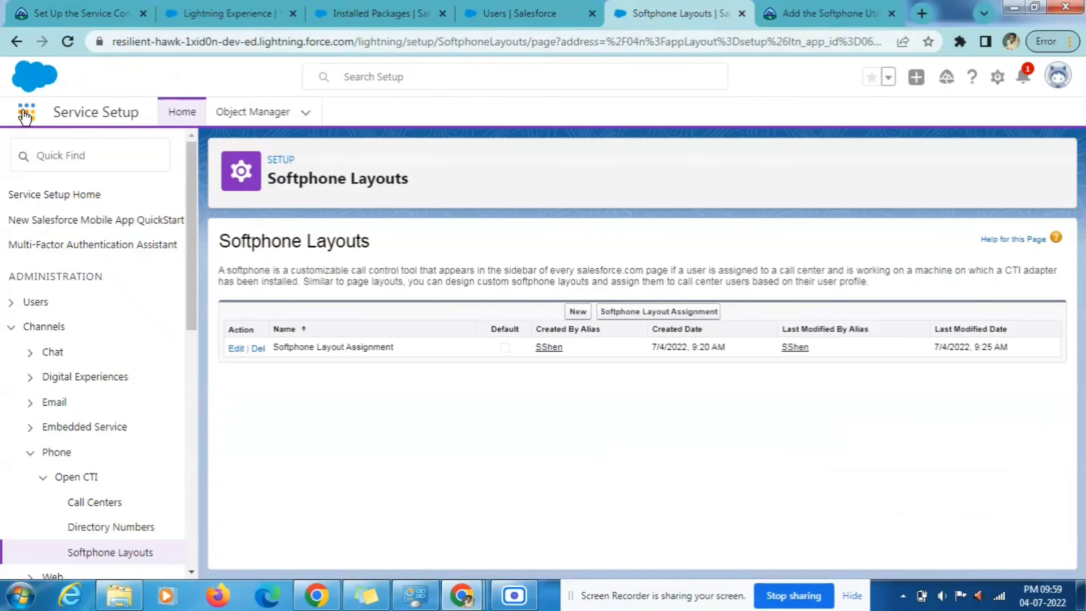
left_click(516, 13)
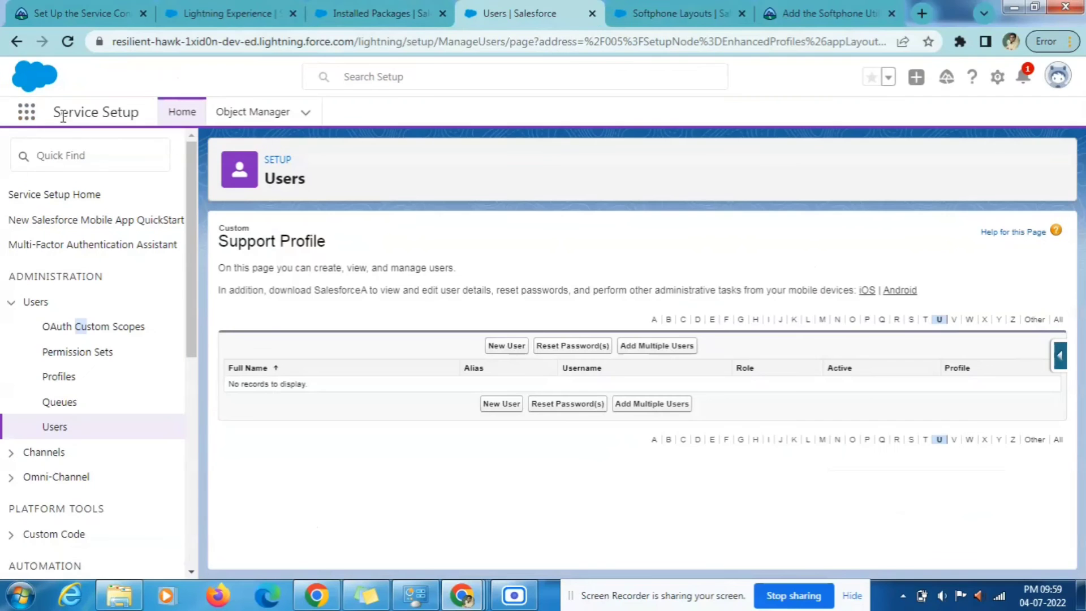
left_click(27, 115)
type("Ursa Major Solar Service Console")
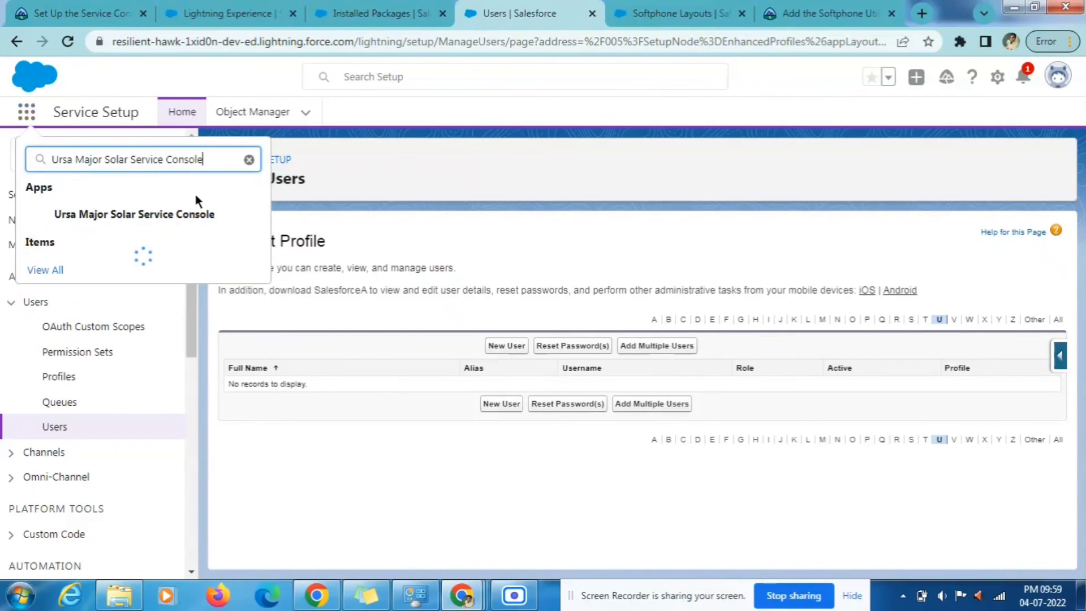
left_click(175, 216)
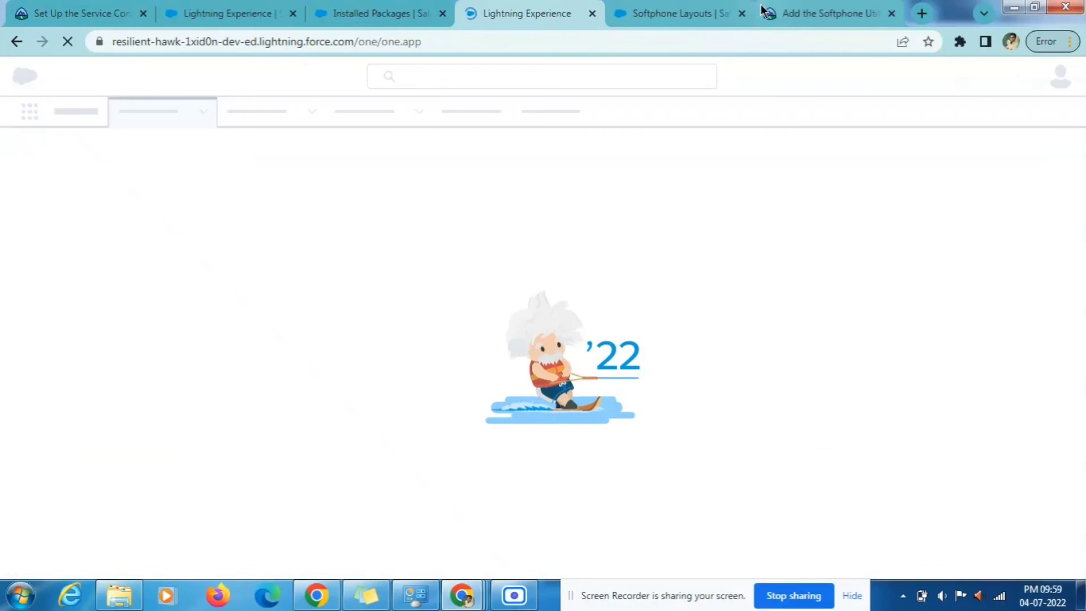
- Place the service console's browser tab beside the Trailhead tab and read the Test It! instructions on using the Phone utility
left_click(823, 8)
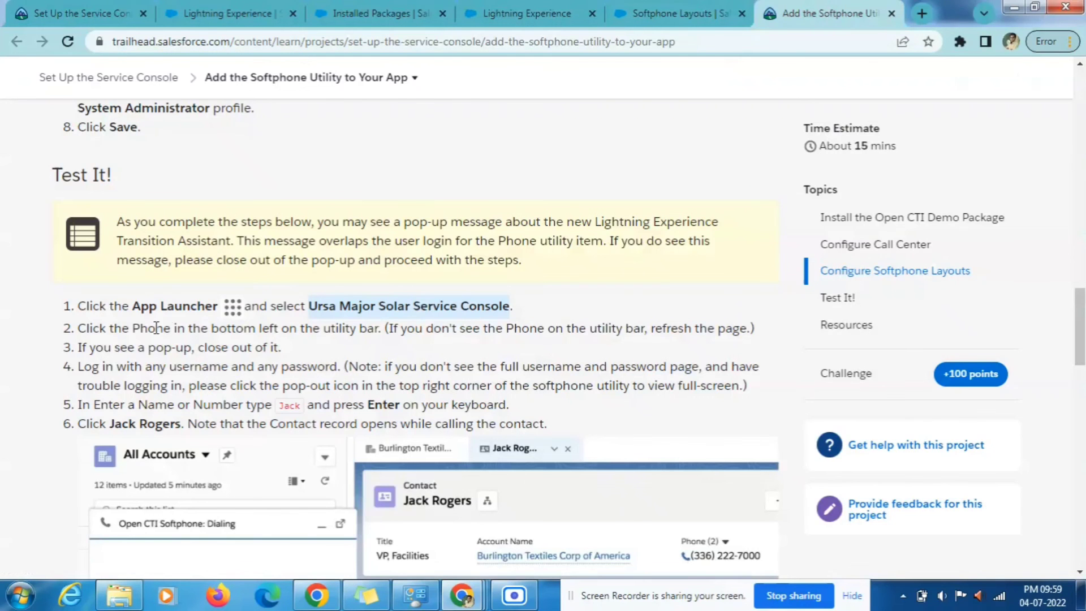
left_click_drag(521, 13, 741, 12)
left_click(852, 8)
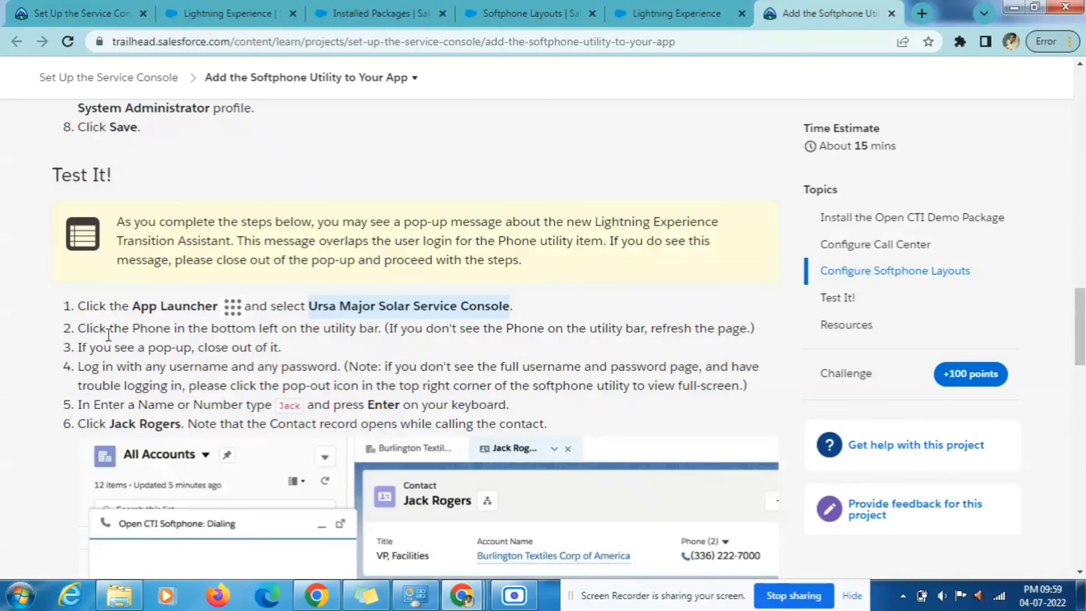
scroll(189, 357, "down", 3)
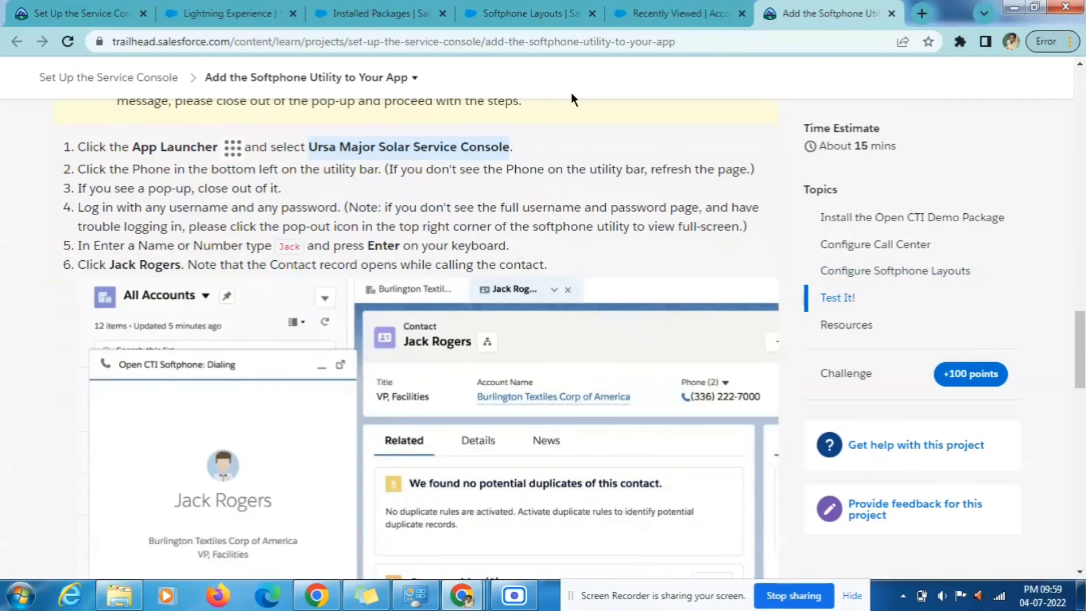
- Return to the service console and switch the Accounts list view to All Accounts
left_click(650, 8)
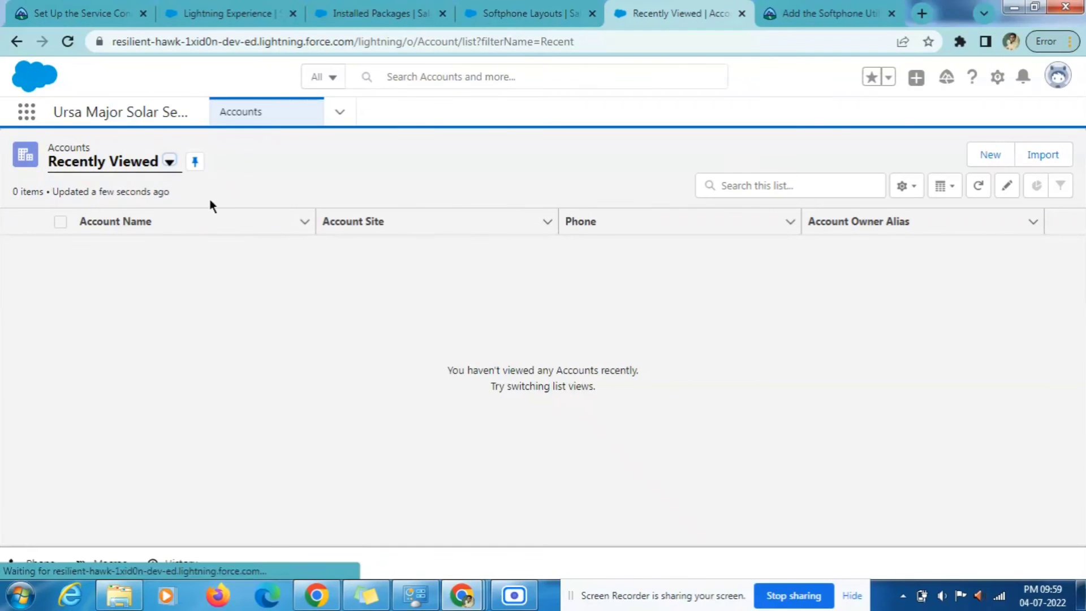
left_click(170, 163)
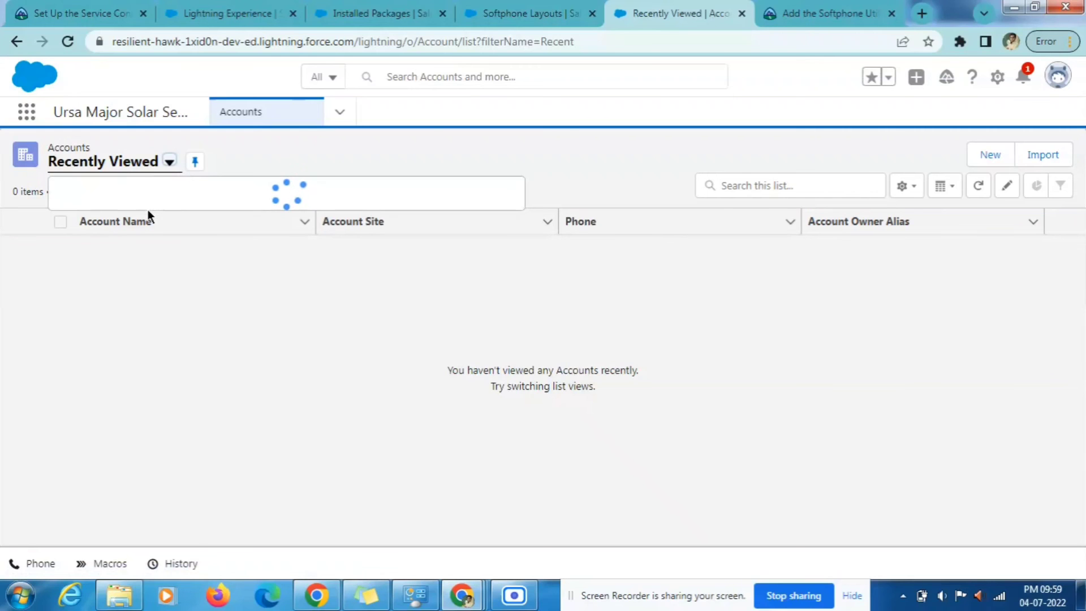
left_click(142, 220)
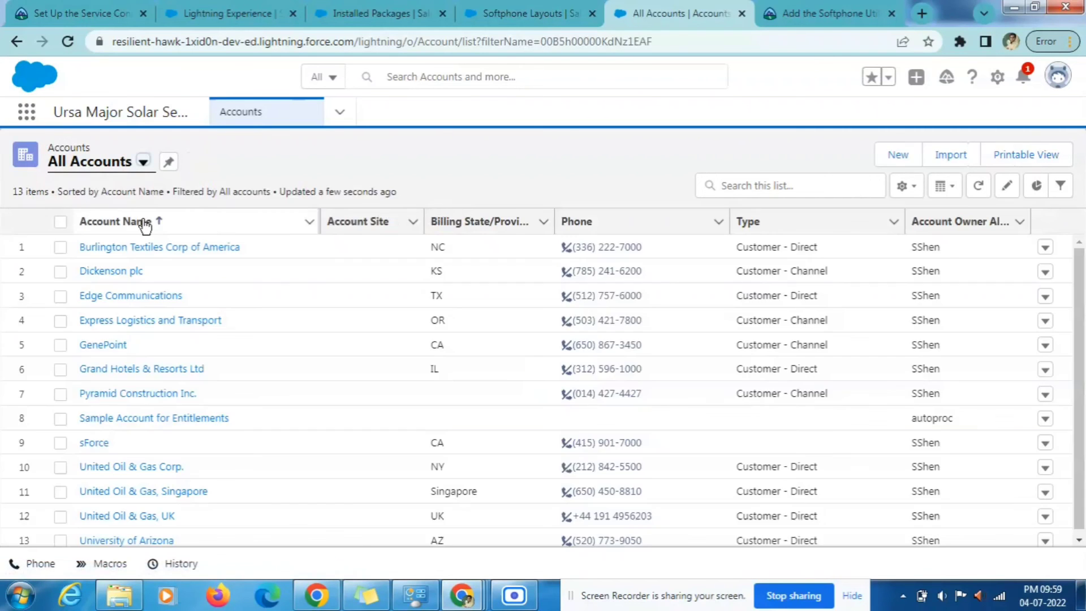
- Recheck the Test It! instructions, then open the Burlington Textiles Corp of America account and dismiss the pinned-list tip
left_click(762, 9)
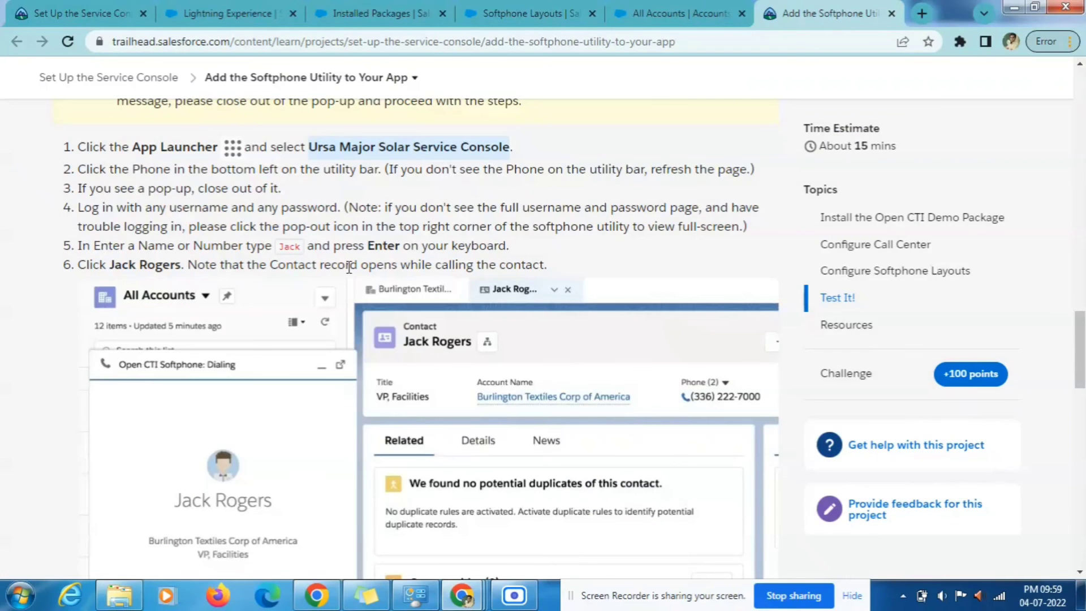
scroll(156, 205, "up", 1)
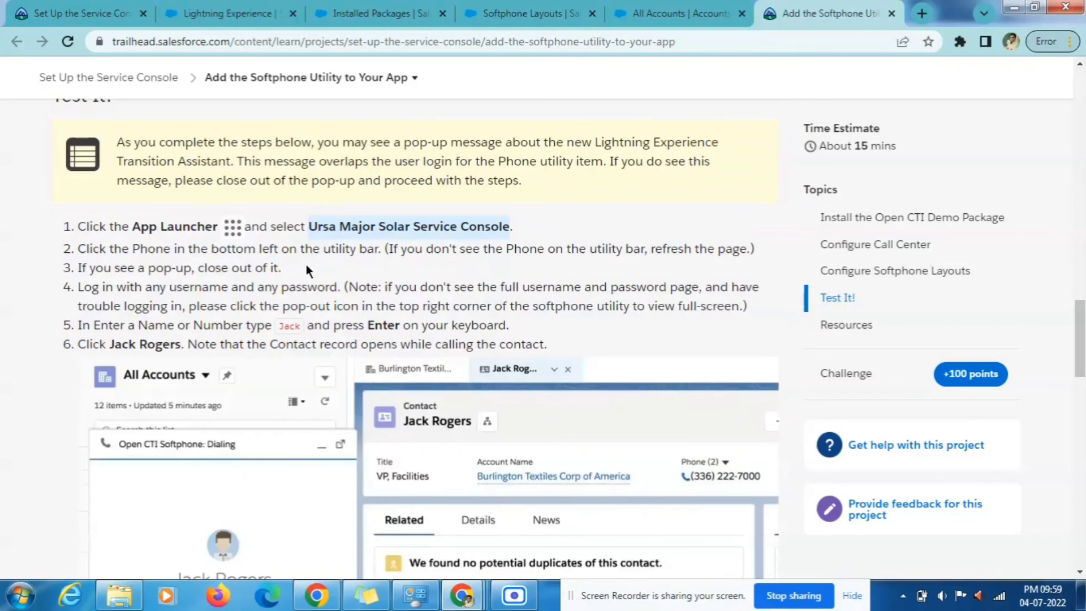
left_click(622, 13)
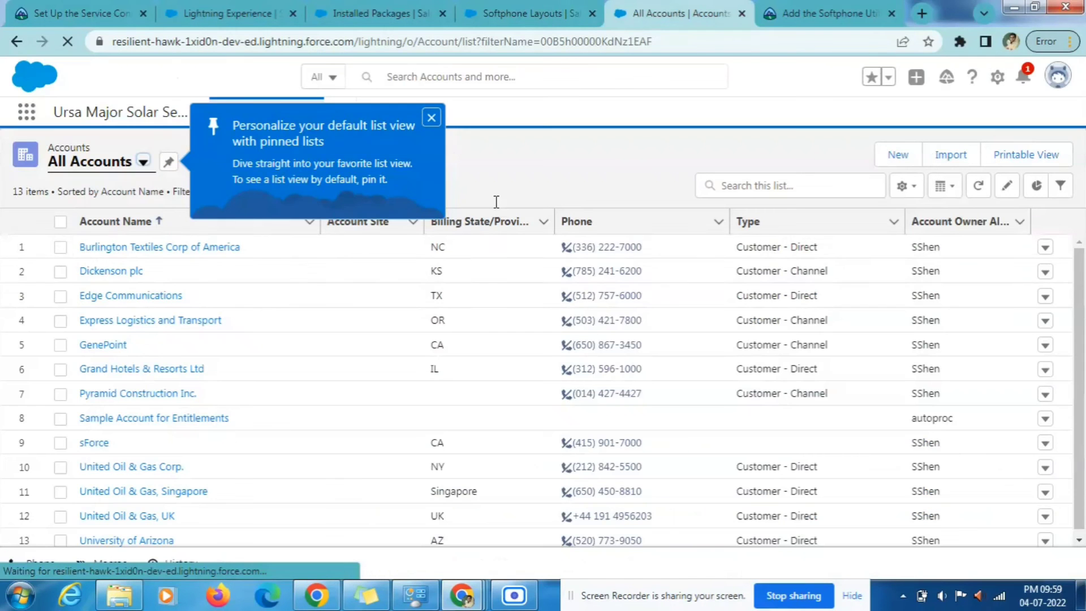
left_click(170, 250)
left_click(432, 119)
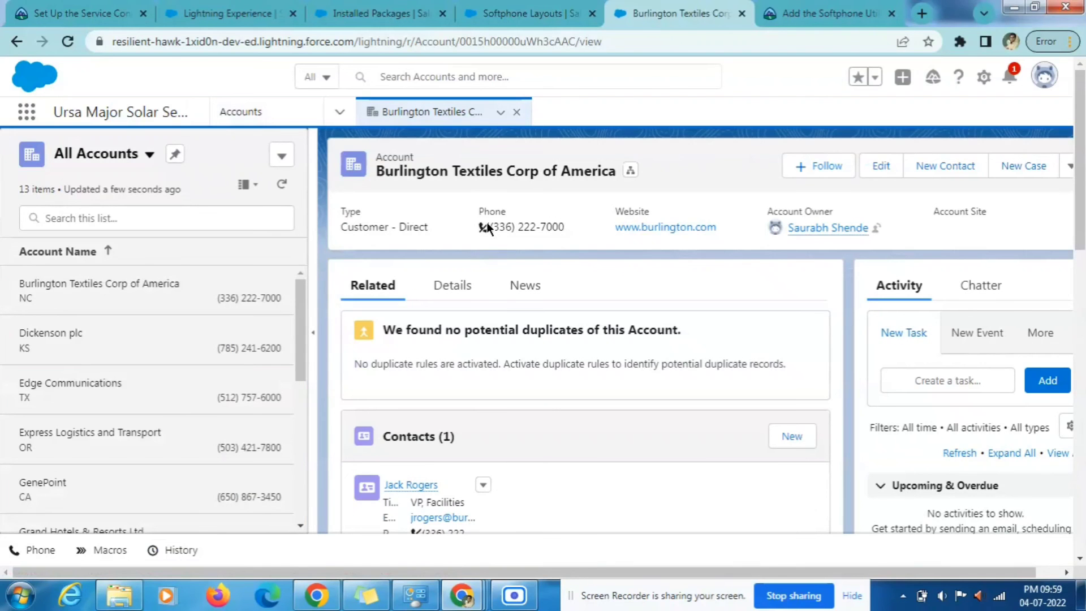
- Recheck the Test It! instructions on Trailhead, then open the Phone utility in the service console
left_click(817, 13)
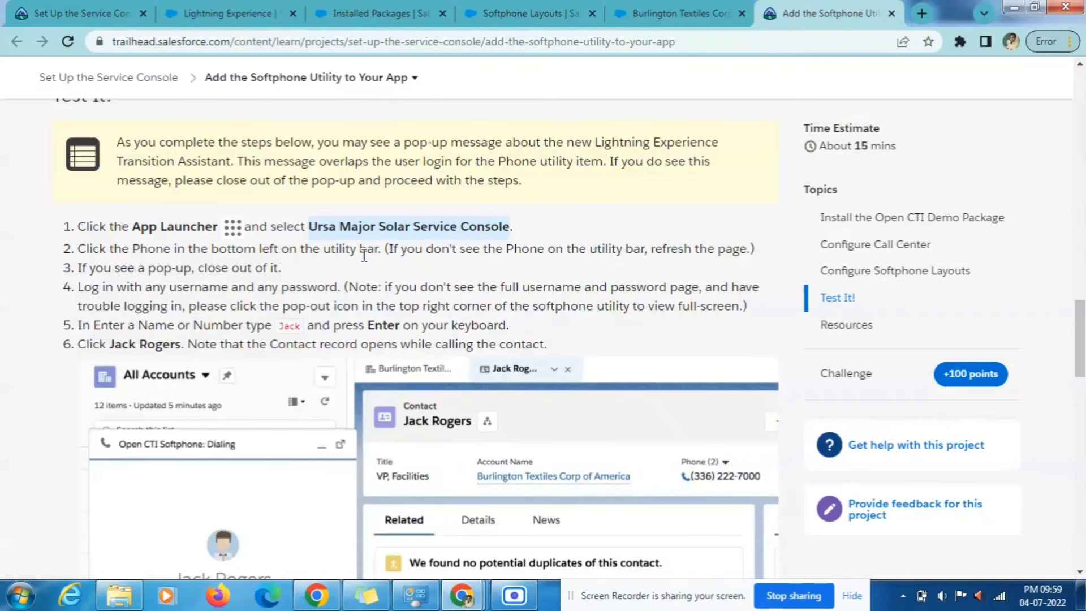
left_click(670, 11)
left_click(33, 555)
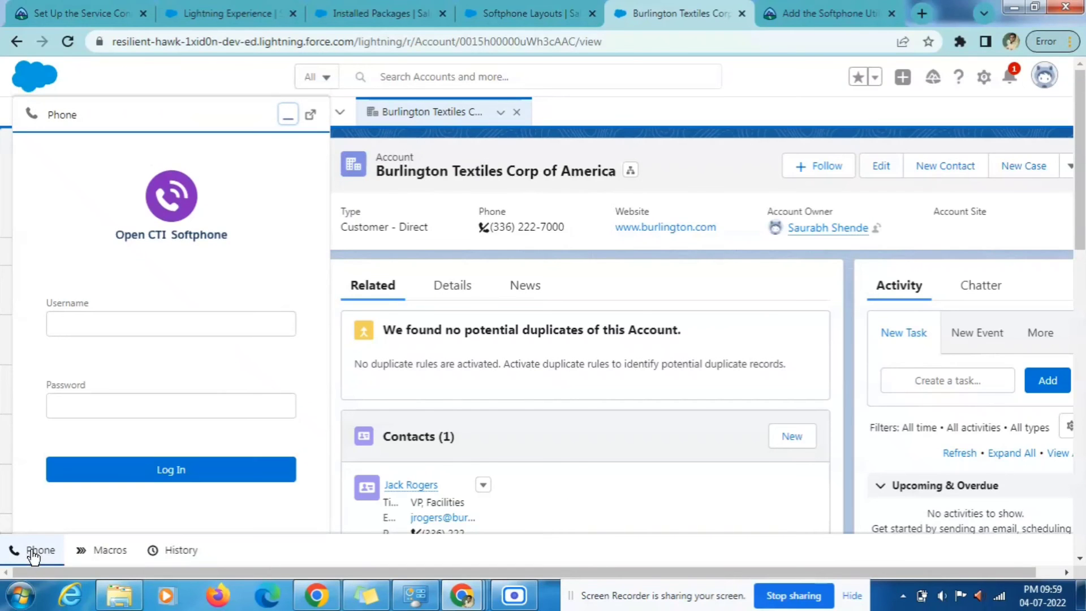
- Read the Test It! instructions on logging in to the softphone, popping it out and calling a contact
left_click(803, 13)
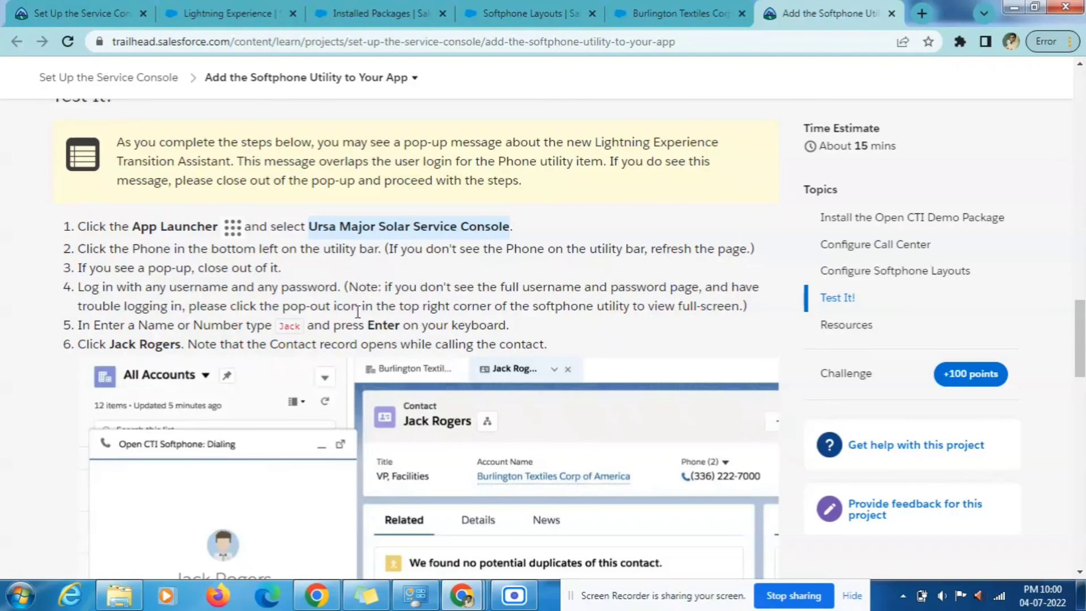
scroll(592, 310, "down", 3)
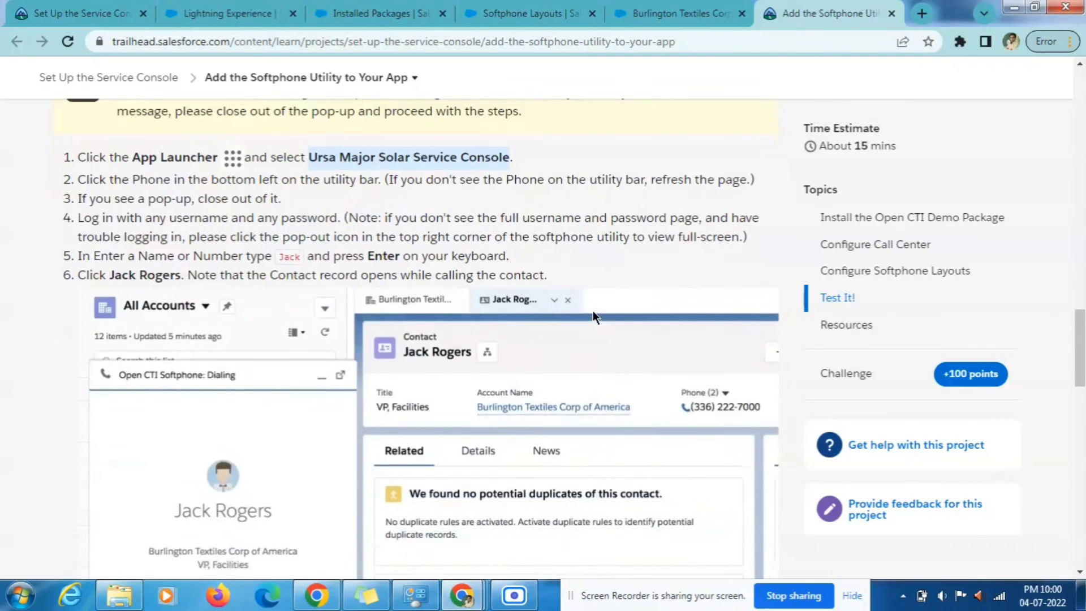
scroll(592, 310, "down", 2)
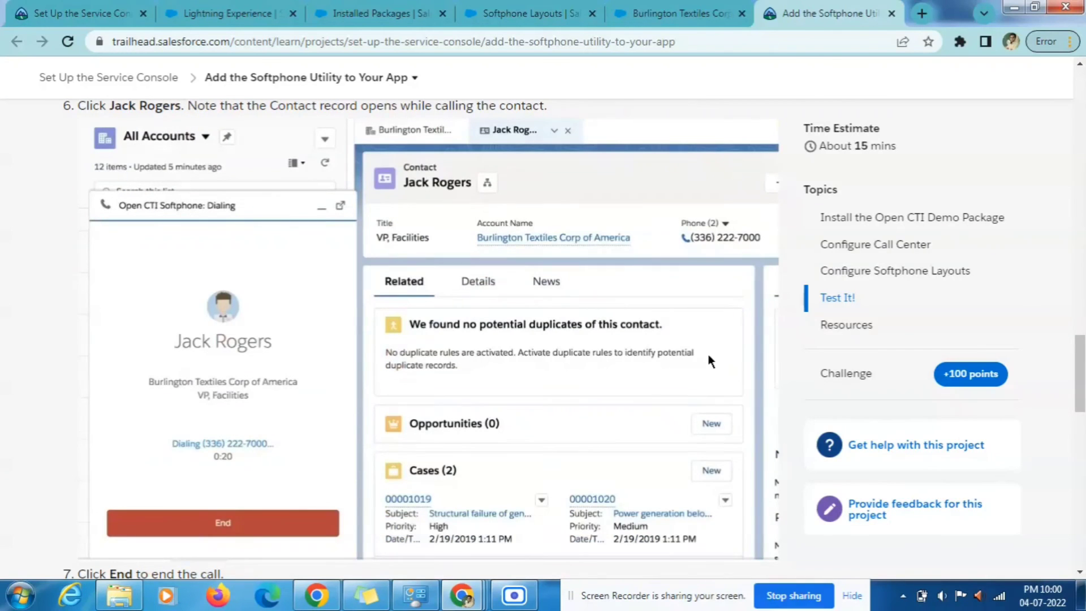
scroll(708, 356, "up", 3)
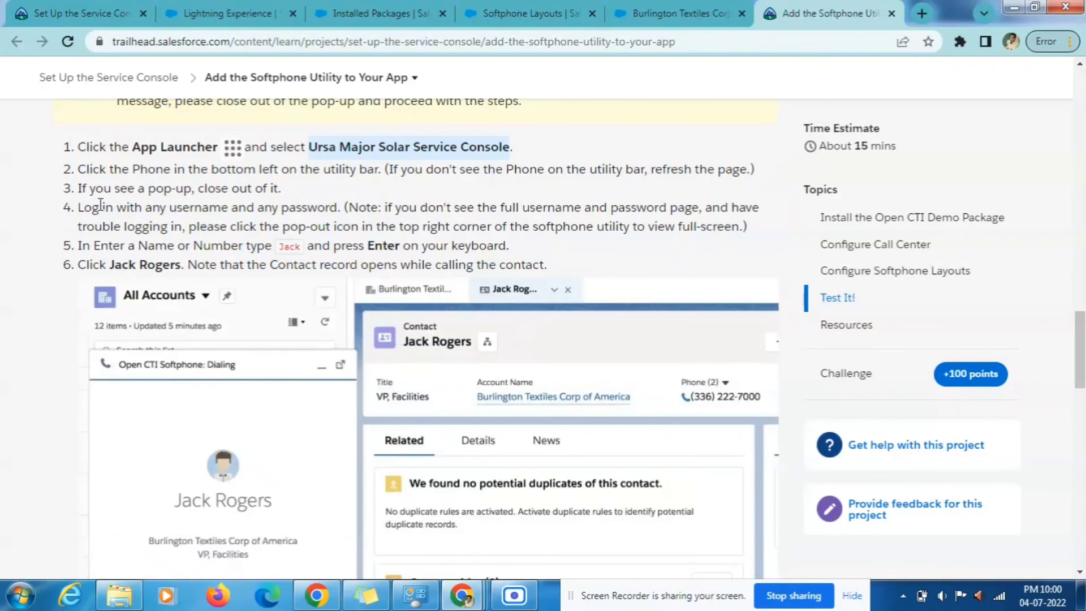
left_click_drag(90, 207, 666, 212)
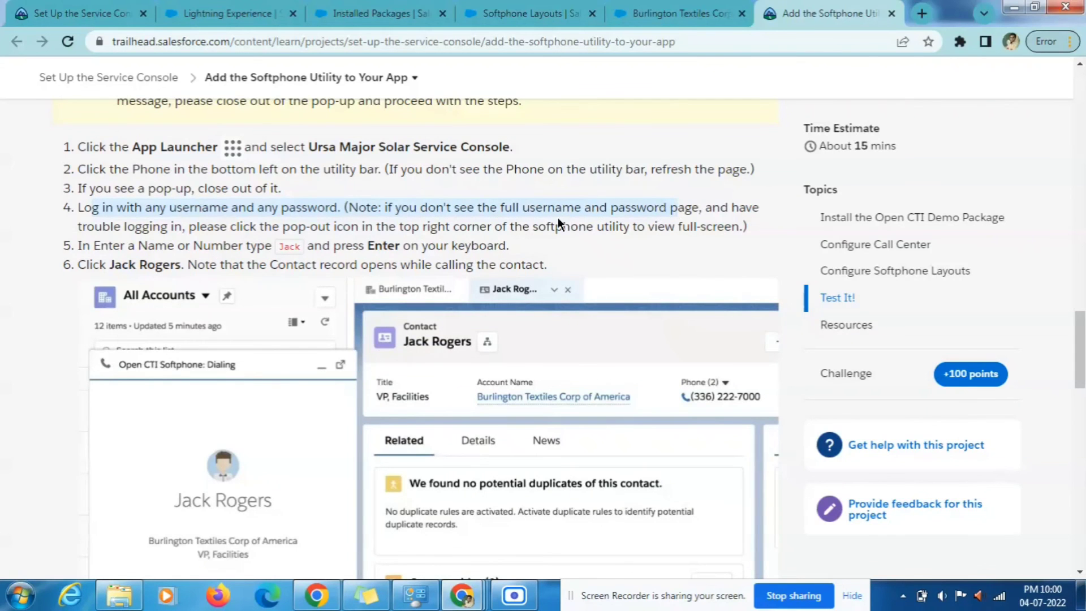
left_click_drag(186, 227, 717, 229)
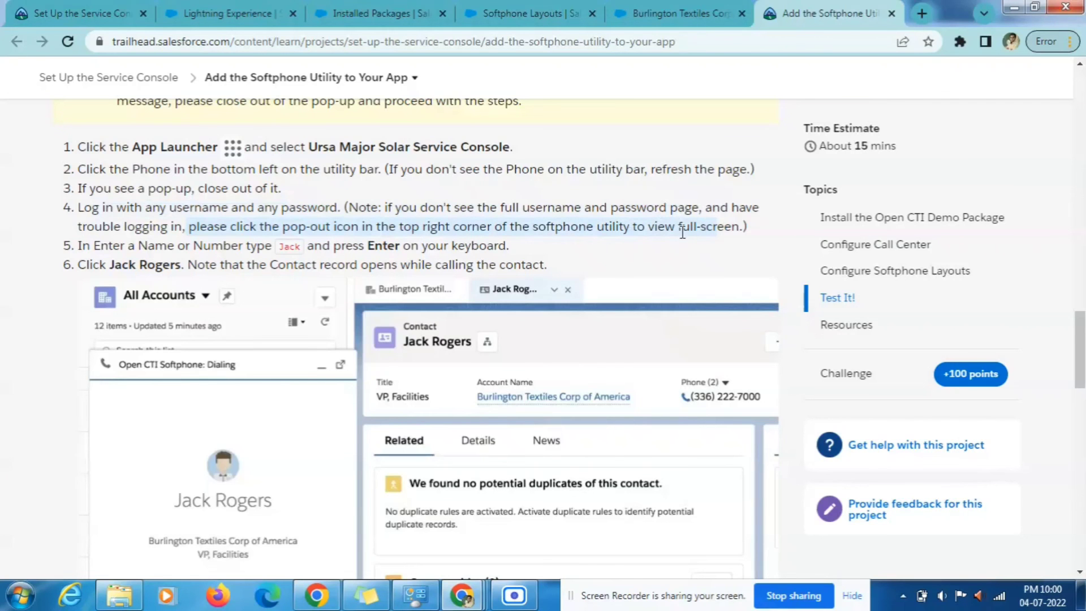
- Pop the Phone utility out into its own window, then dock it back into the service console
left_click(673, 13)
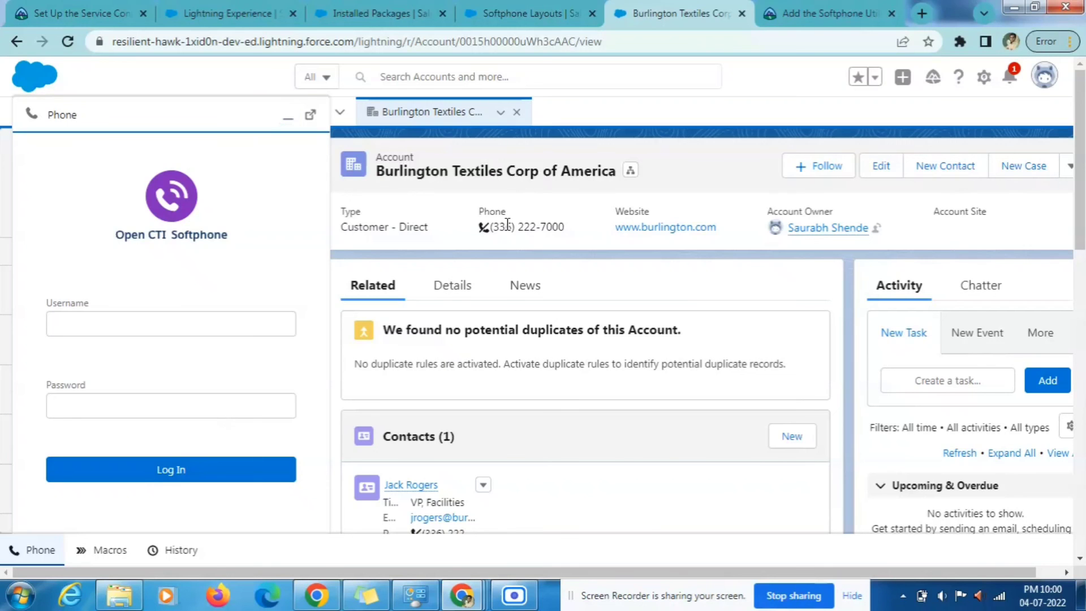
double_click(501, 204)
left_click(310, 114)
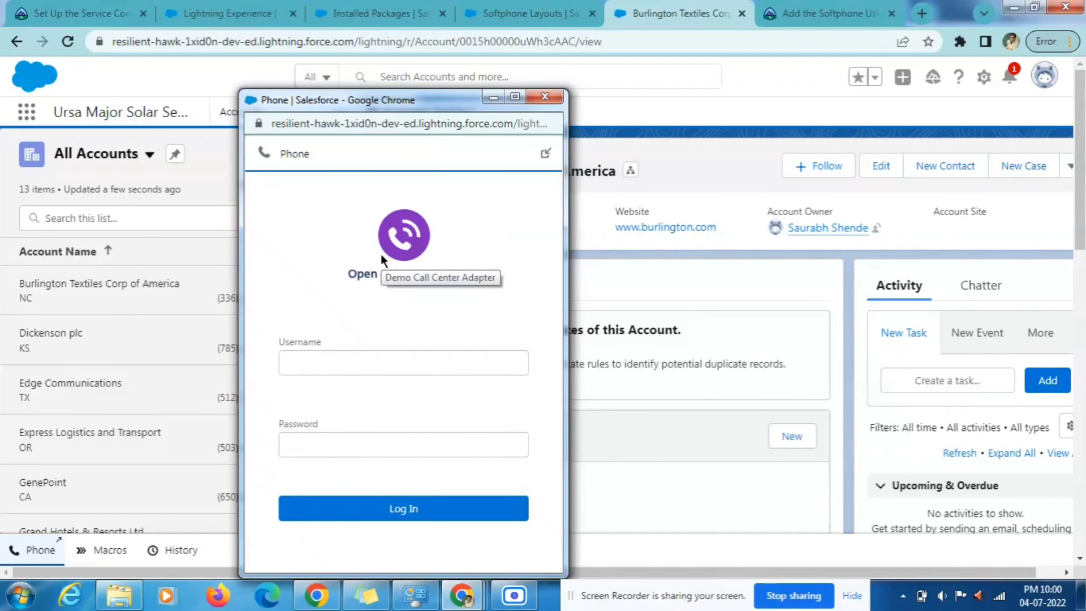
left_click(547, 152)
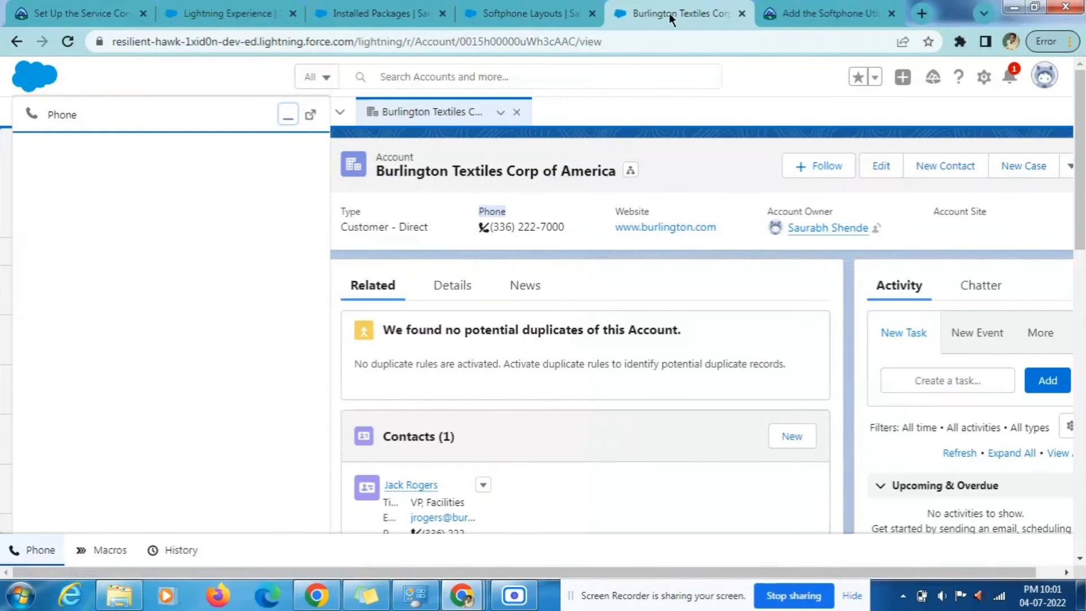
- Copy the sample first name from the Test It! instructions, enter it as the softphone username, and log in without a password
left_click(787, 5)
left_click(388, 237)
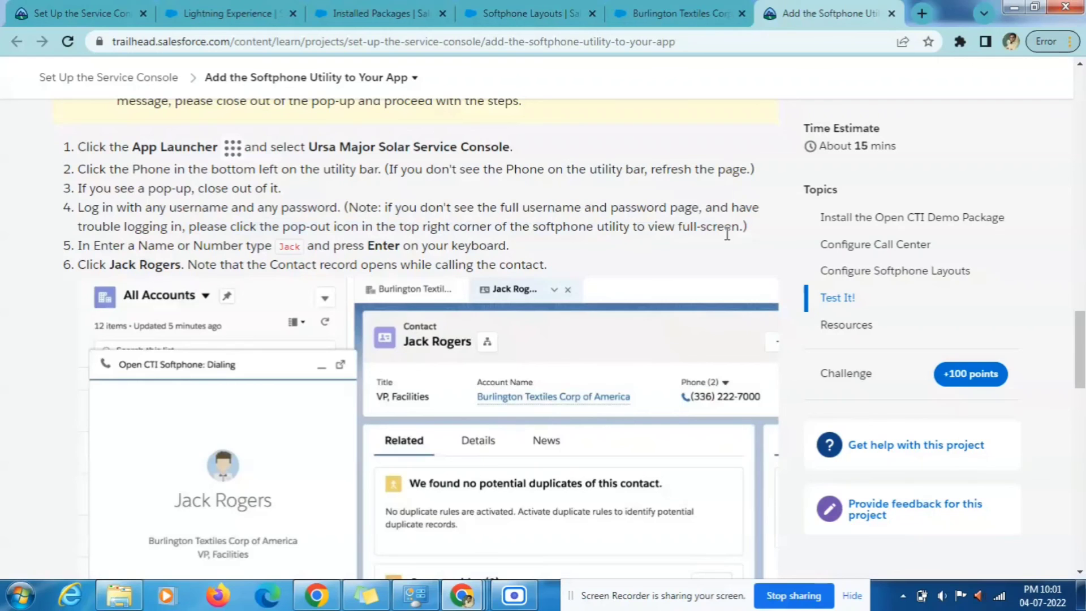
double_click(288, 247)
left_click(629, 8)
left_click(145, 324)
type("Jack")
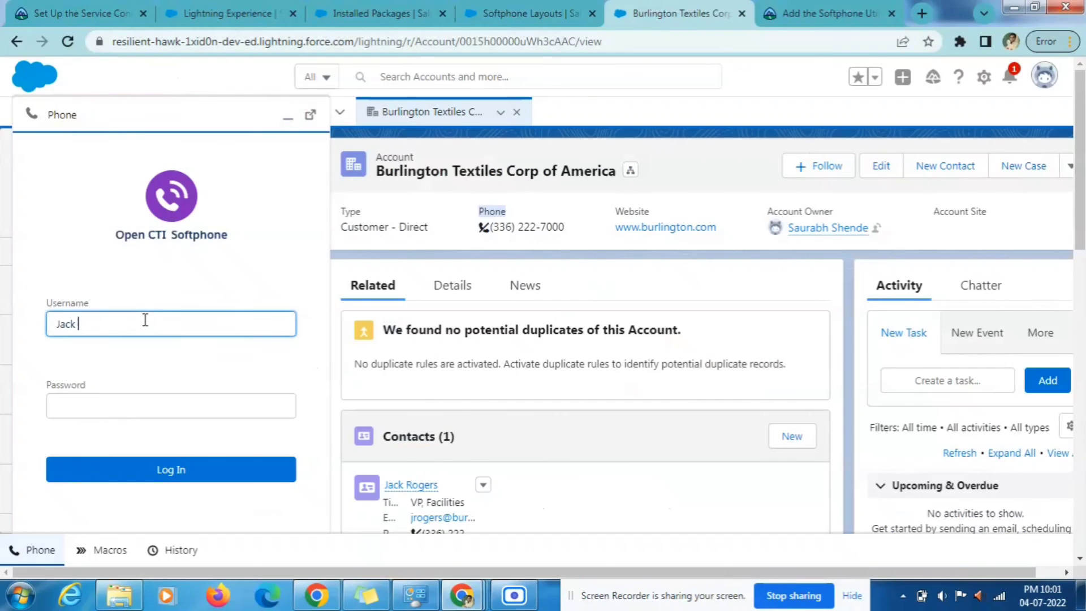
left_click(126, 469)
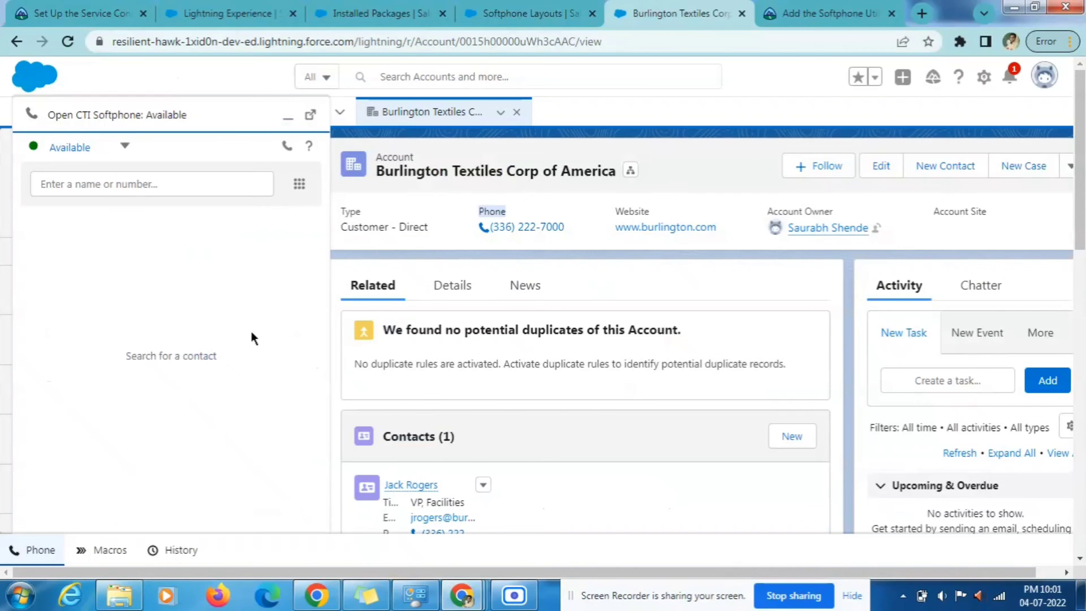
- Copy the contact's full name from the Test It! instructions into the softphone's name or number search
left_click(799, 7)
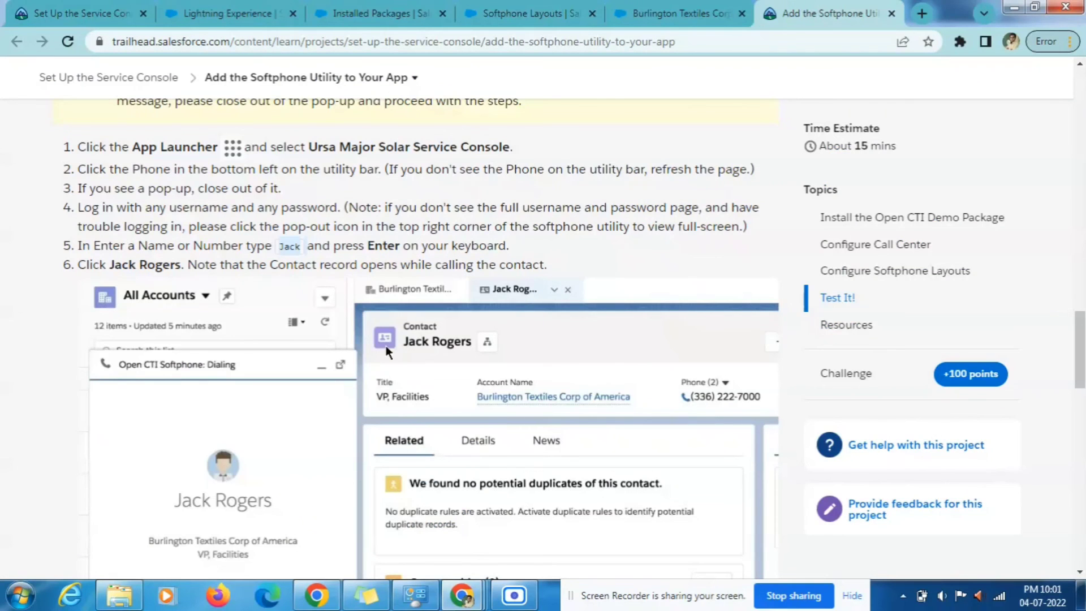
left_click_drag(110, 265, 177, 264)
key("ctrl+c")
left_click(633, 17)
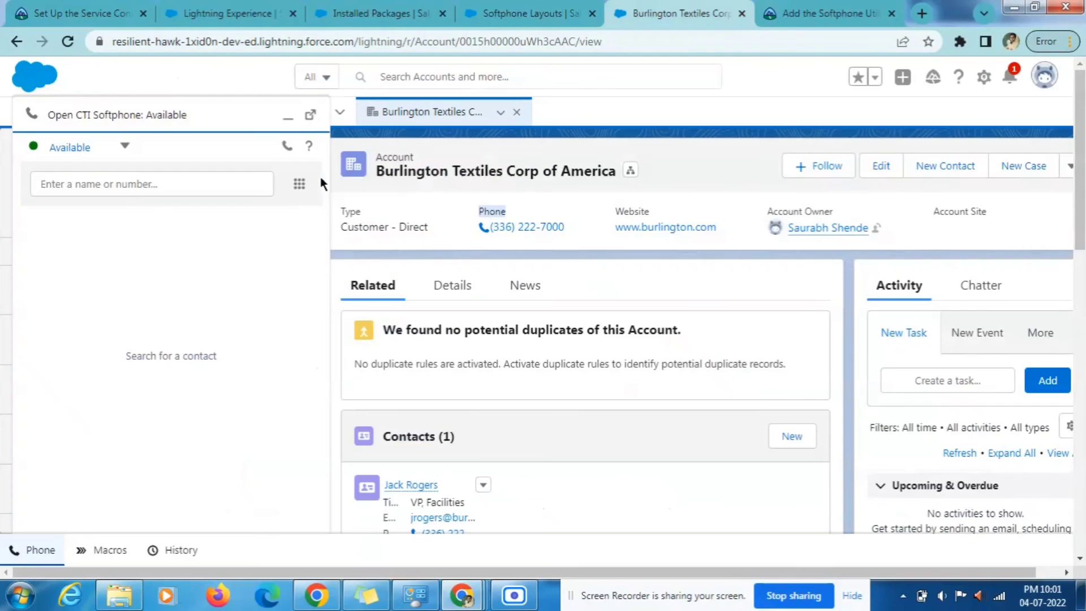
left_click(122, 193)
key("ctrl+v")
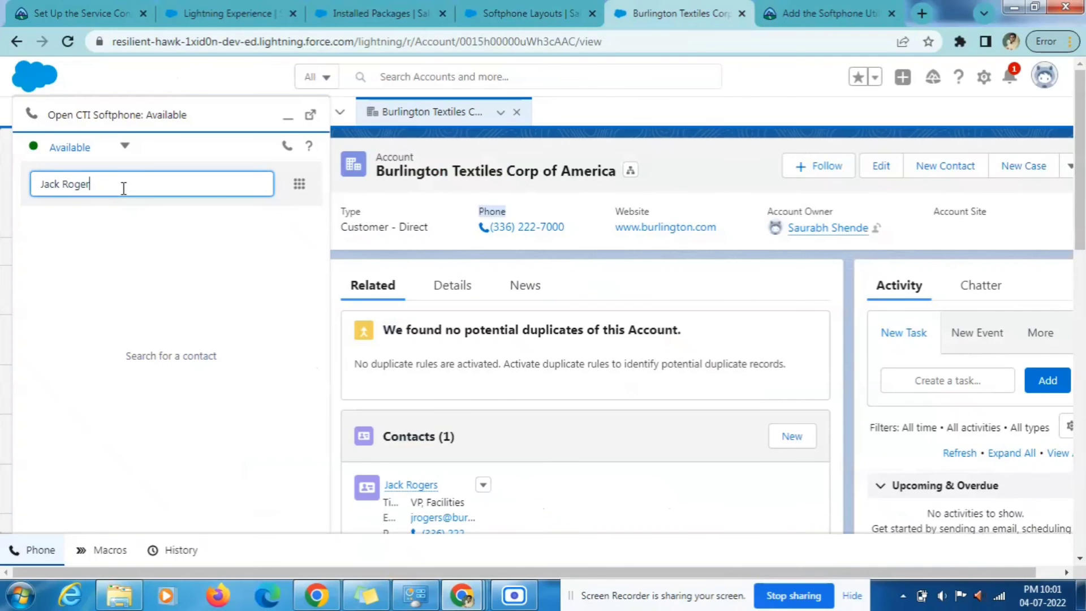
- Recheck the instructions, then run the softphone contact search and call the matching contact
left_click(780, 11)
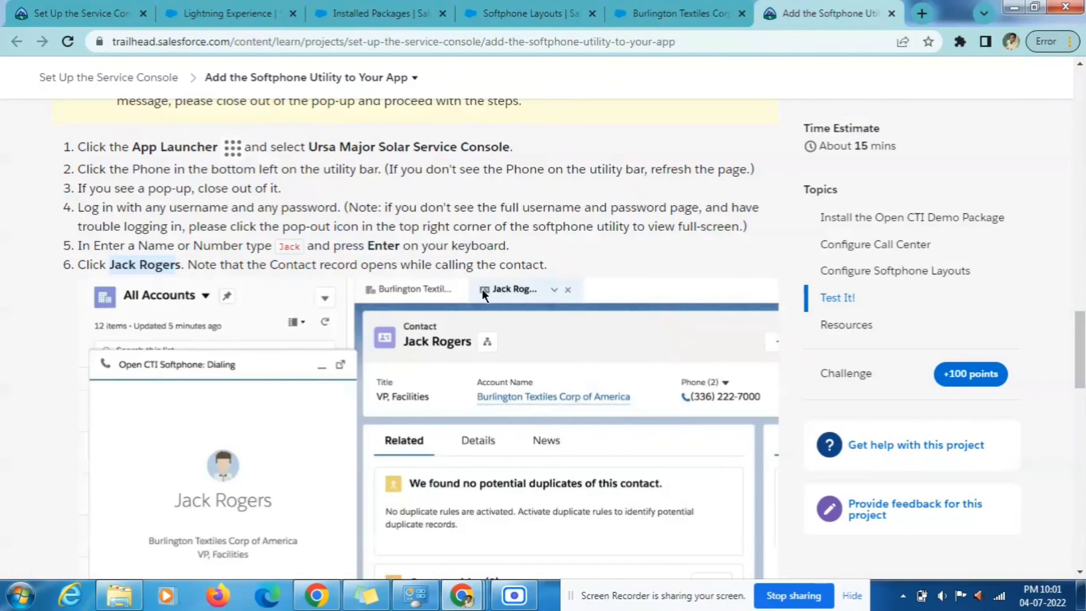
left_click(571, 14)
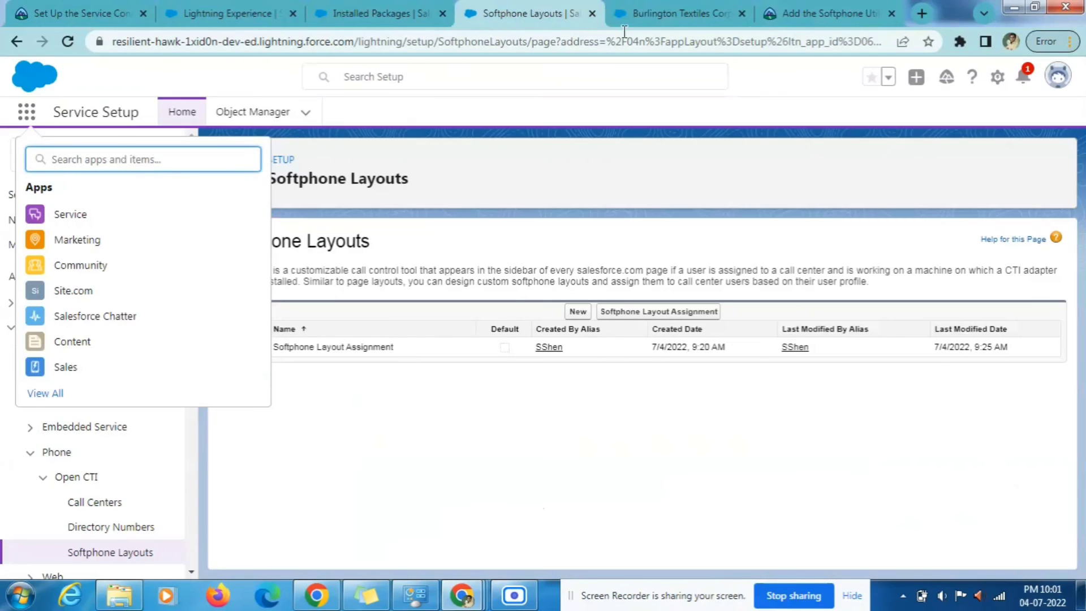
left_click(690, 12)
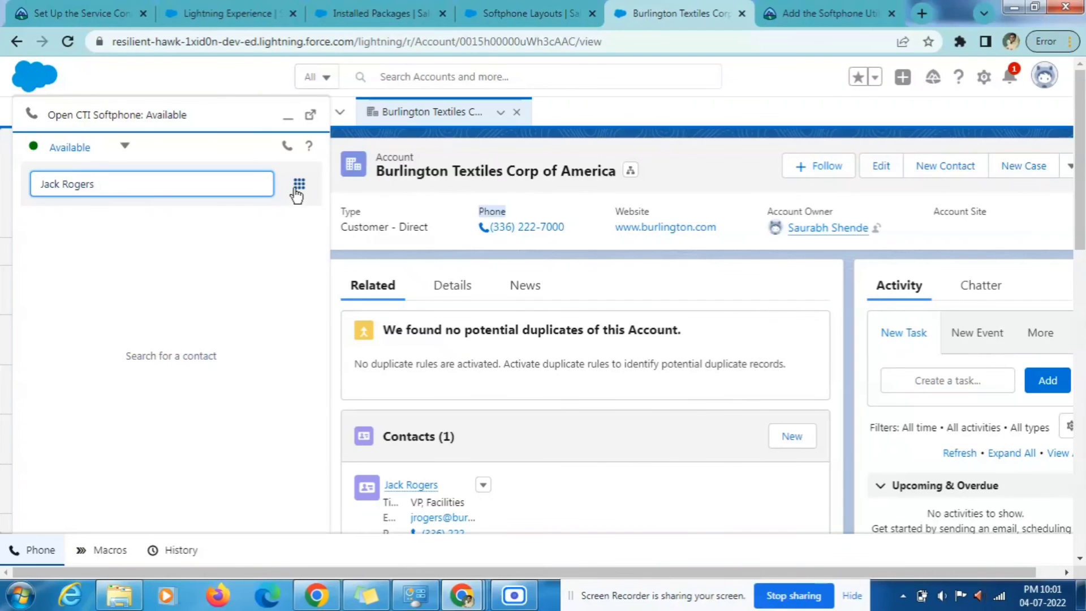
left_click(130, 261)
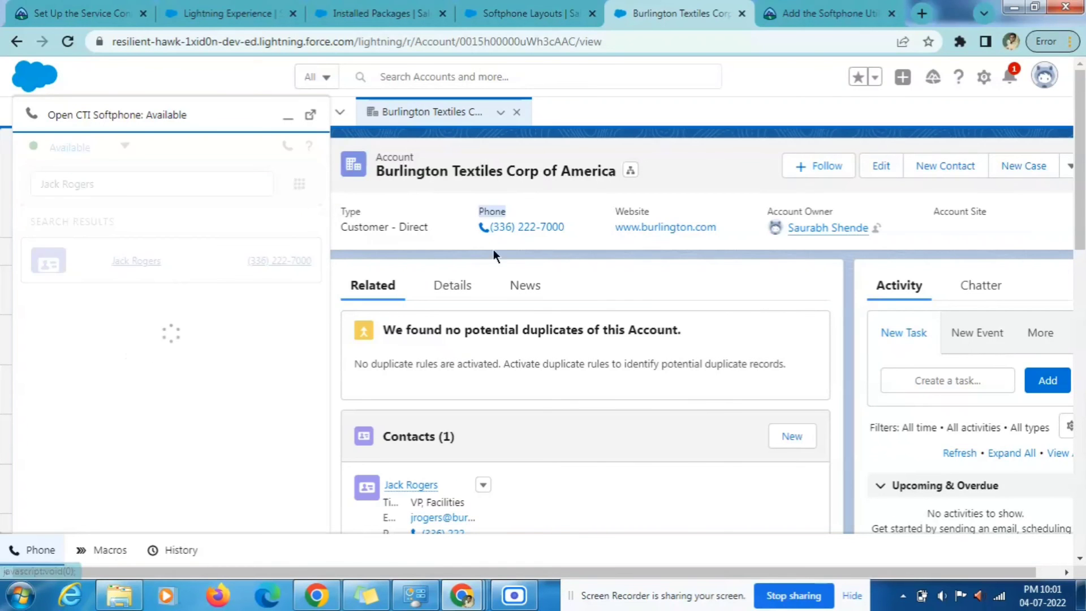
- Read the remaining Test It! instructions, then end the outgoing softphone call in the service console
left_click(831, 13)
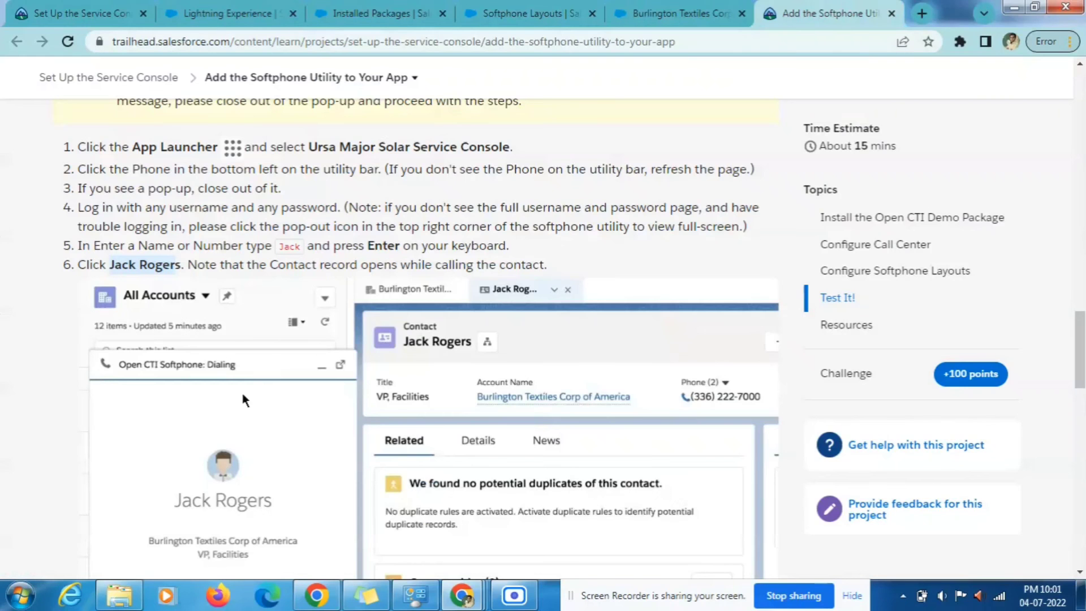
scroll(399, 298, "down", 7)
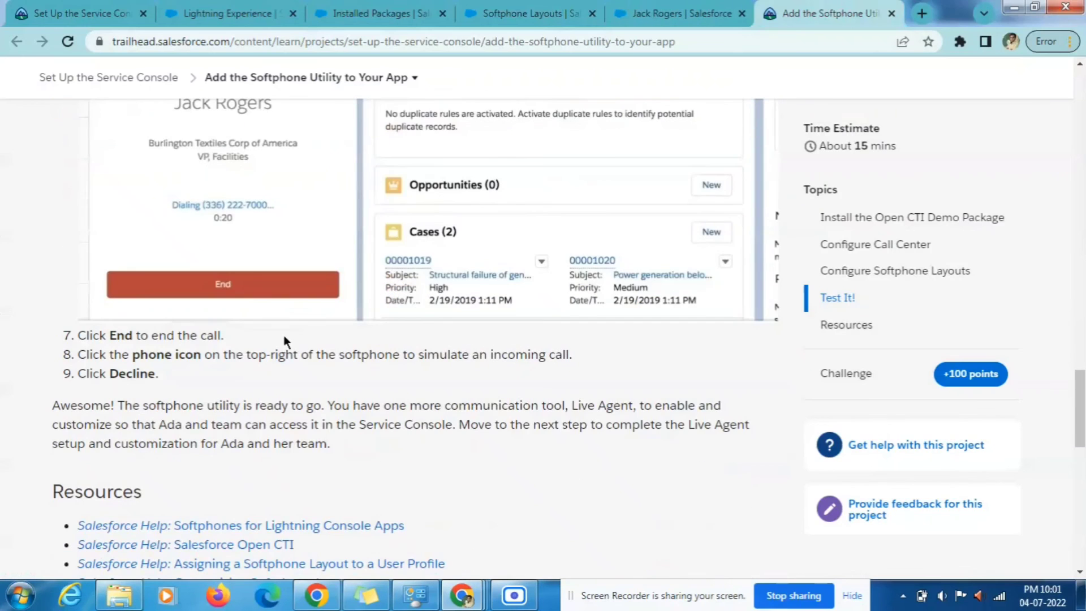
left_click(636, 22)
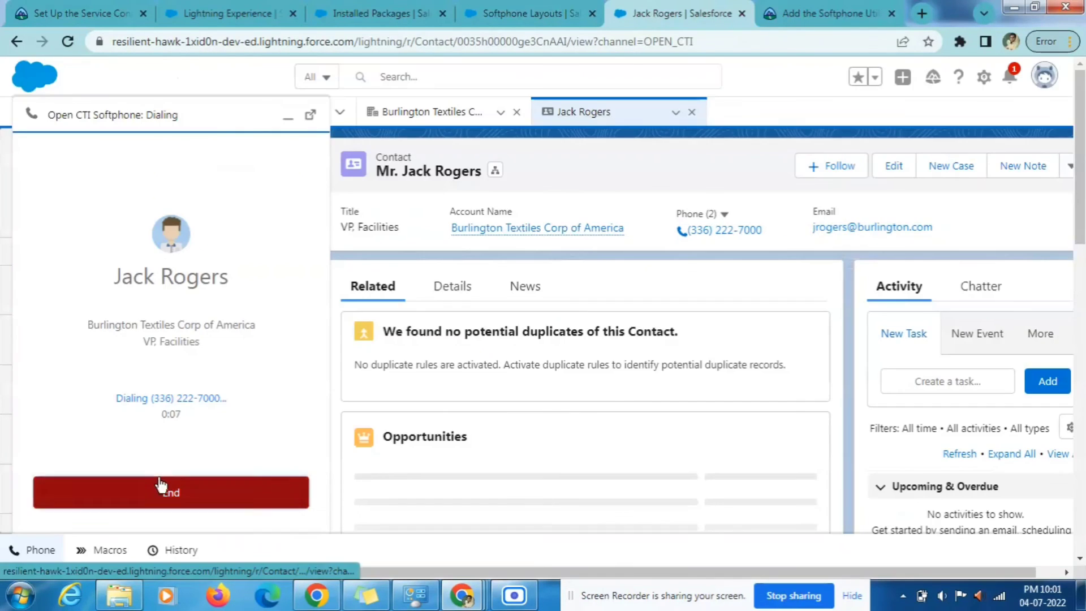
left_click(160, 484)
- Simulate an incoming call in the softphone as the Trailhead instructions describe, and decline it
left_click(815, 12)
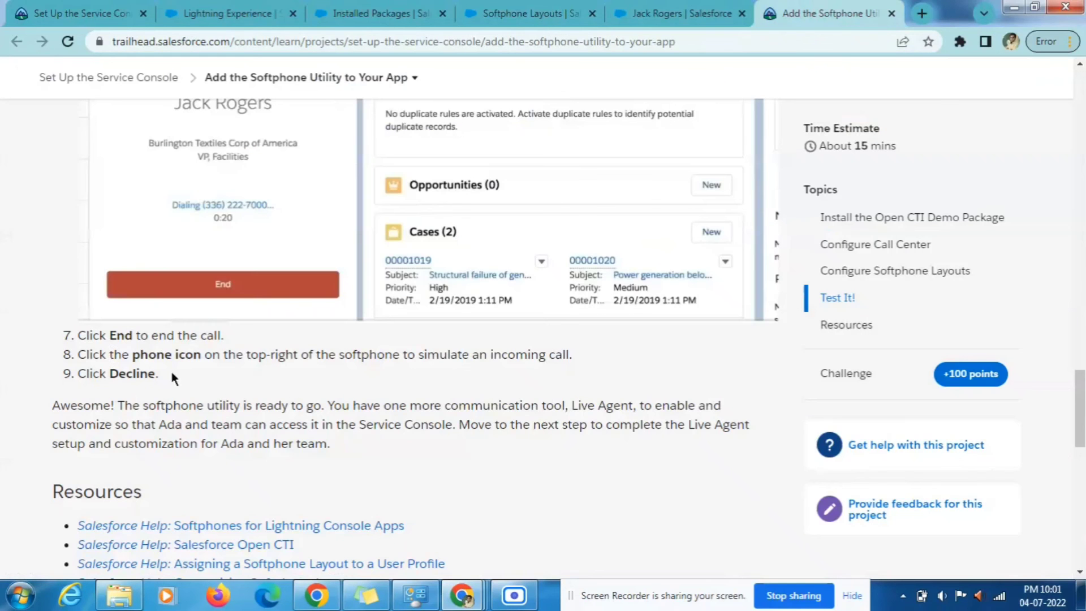
left_click_drag(132, 355, 202, 355)
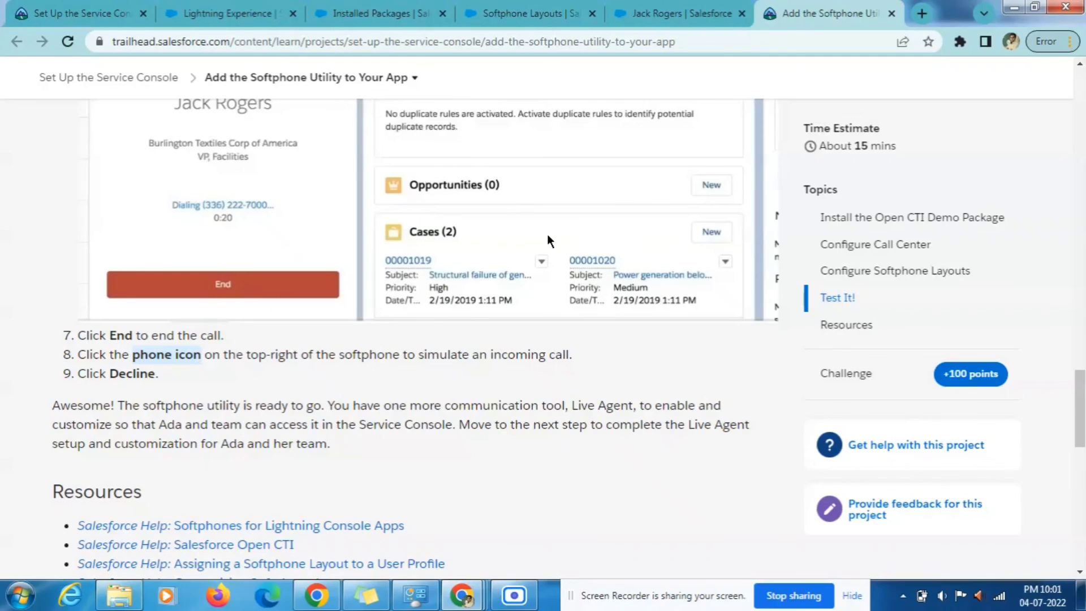
left_click(670, 13)
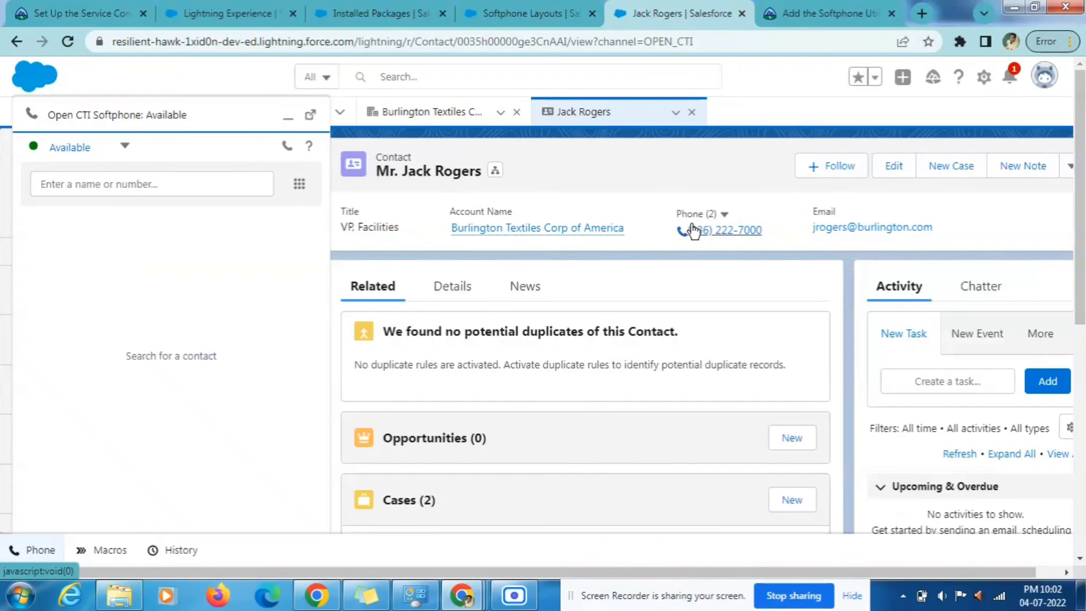
left_click(287, 148)
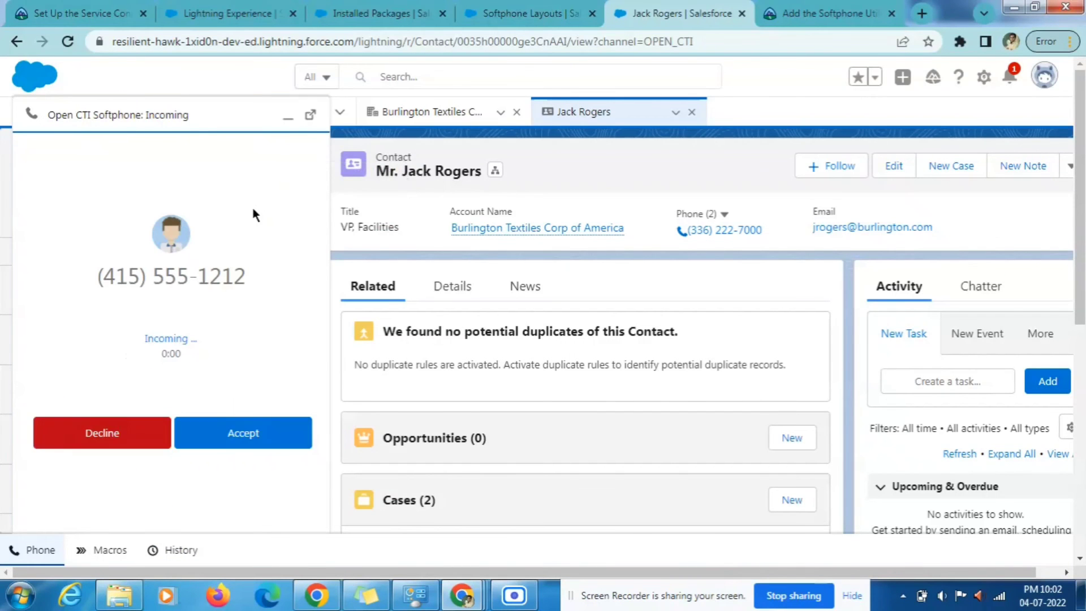
left_click(826, 12)
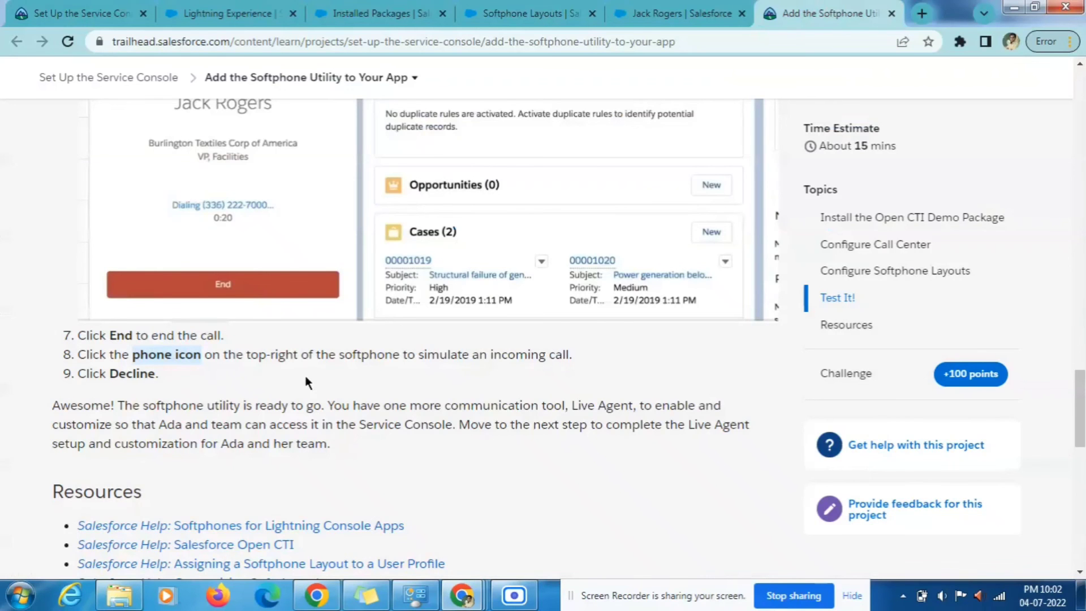
left_click(571, 13)
left_click(652, 7)
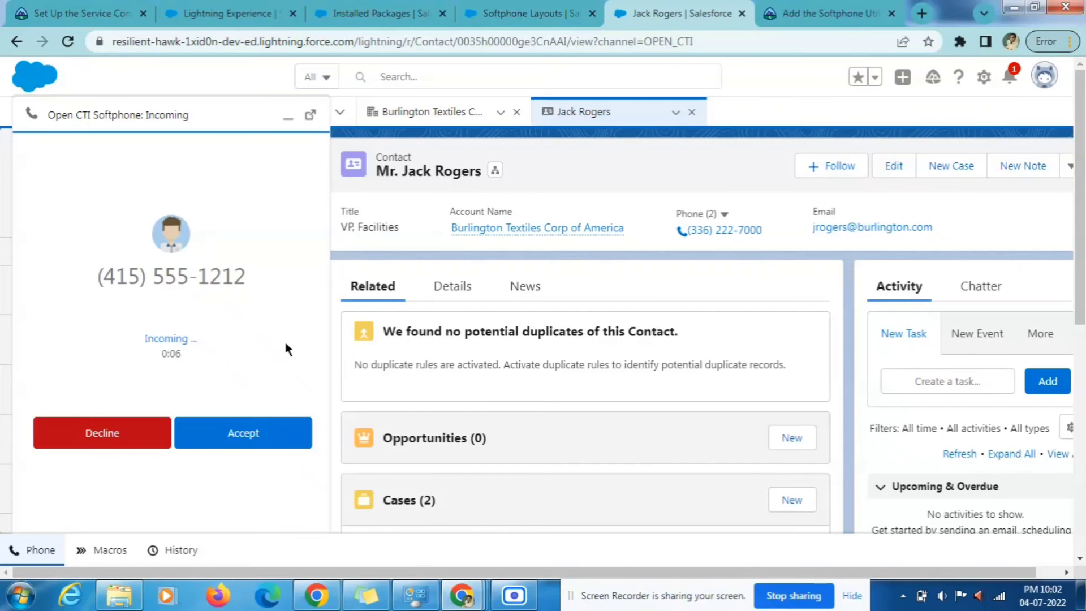
left_click(108, 435)
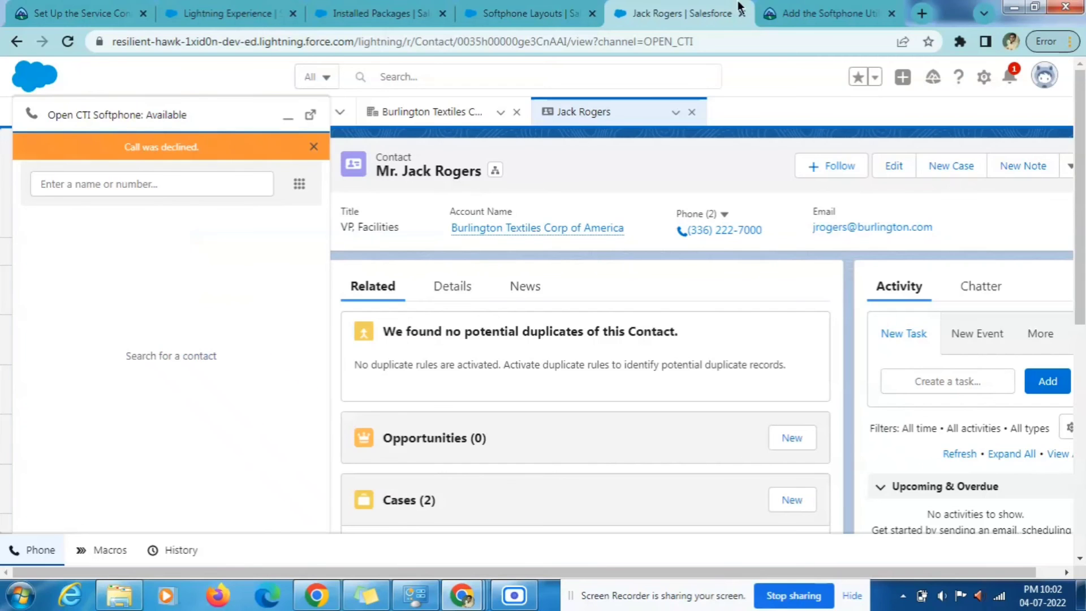
- Return to the Trailhead softphone page and verify the step in Curious Fox Playground to earn 100 points
left_click(791, 16)
scroll(226, 396, "down", 4)
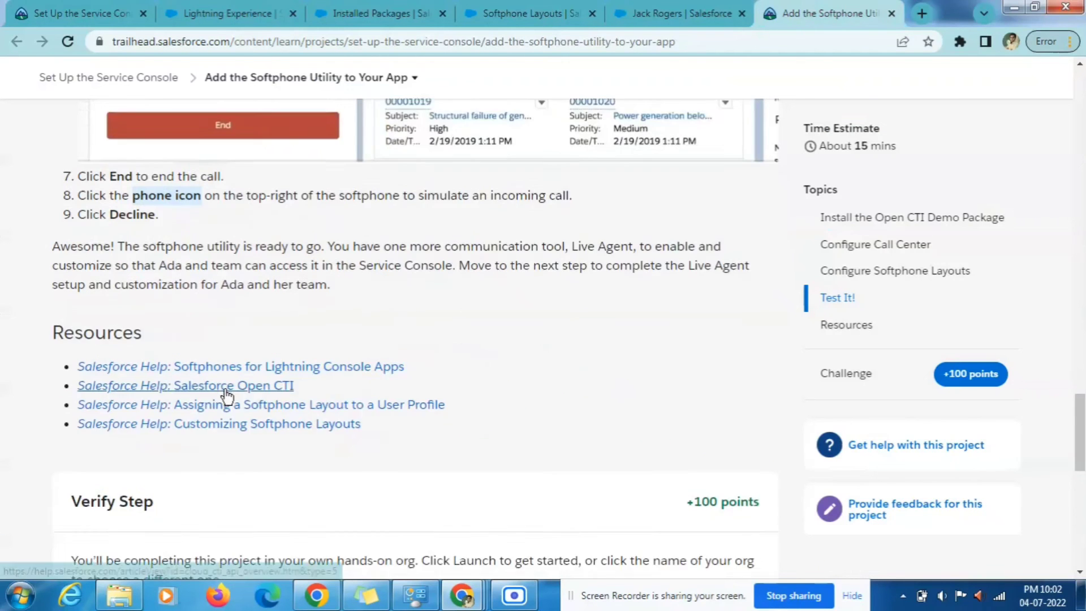
scroll(225, 396, "down", 5)
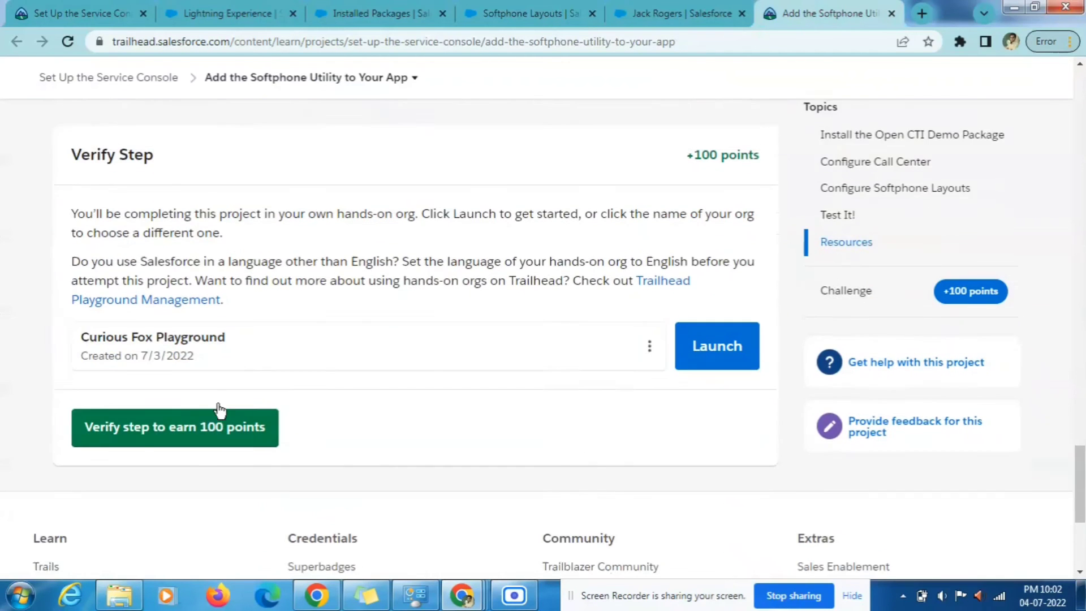
left_click(204, 374)
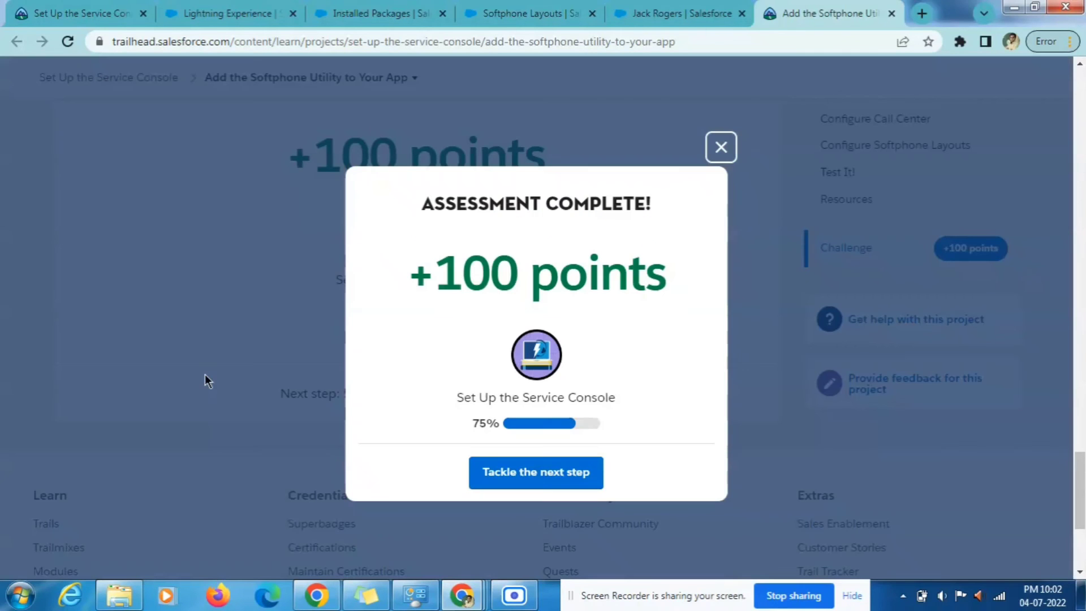
triple_click(528, 275)
left_click(590, 276)
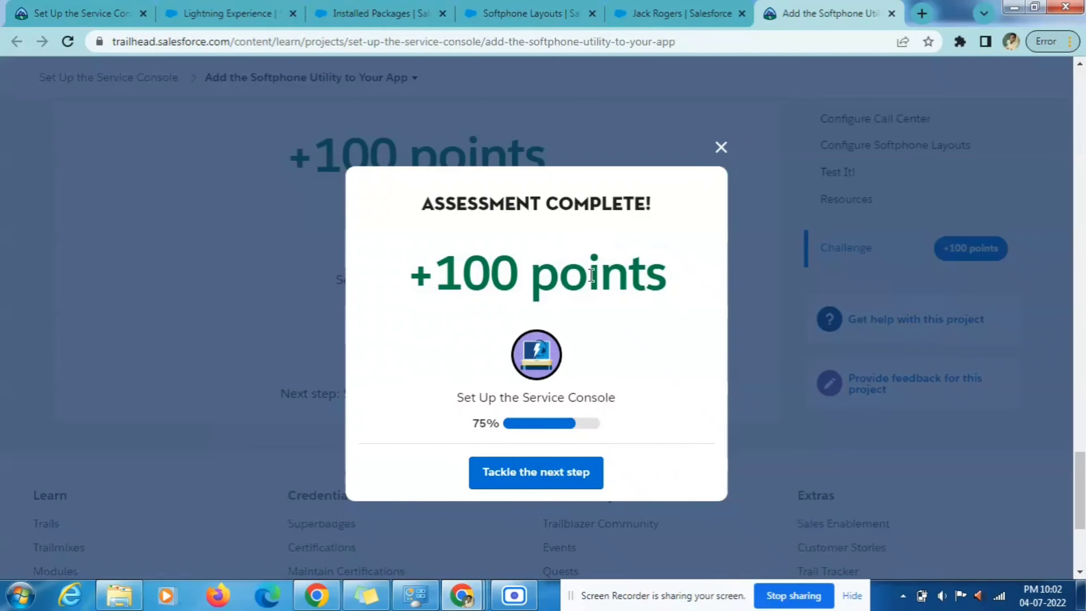